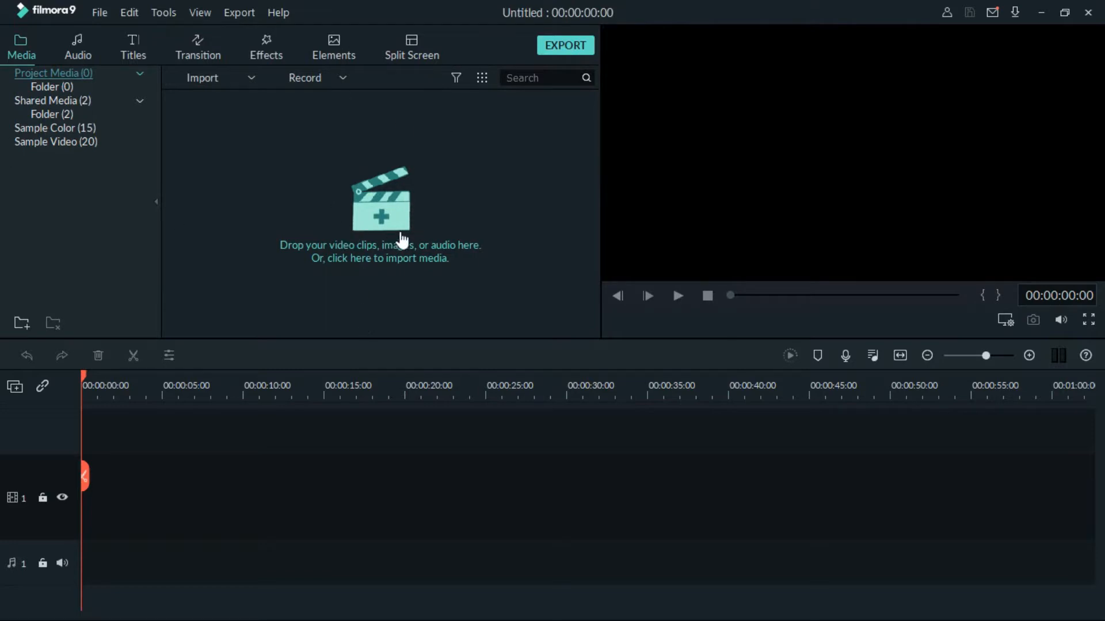
click(199, 80)
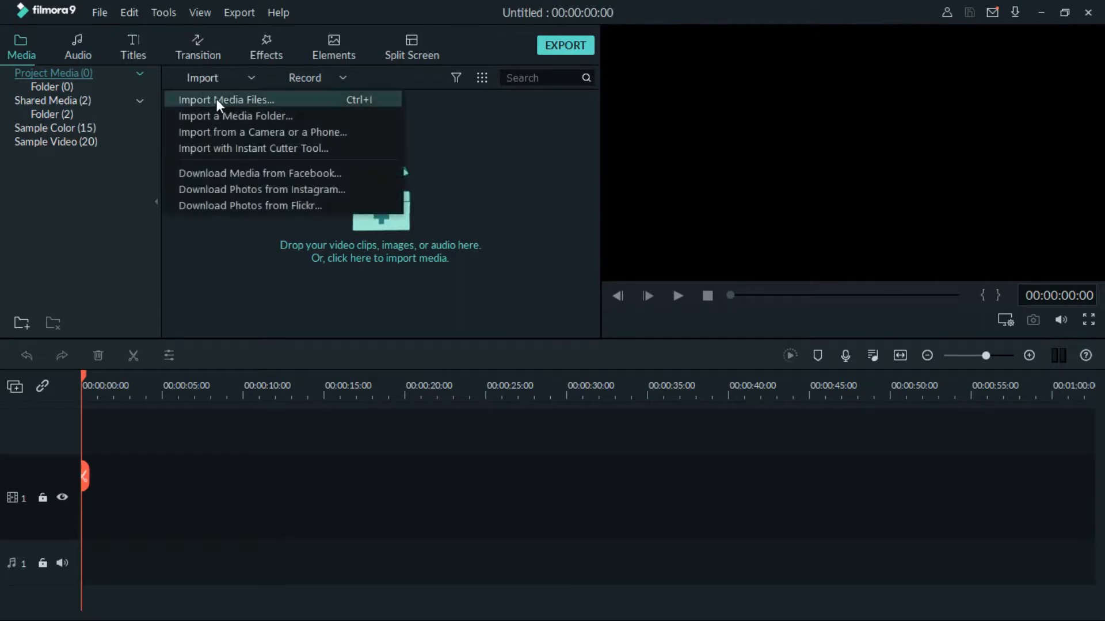
click(216, 99)
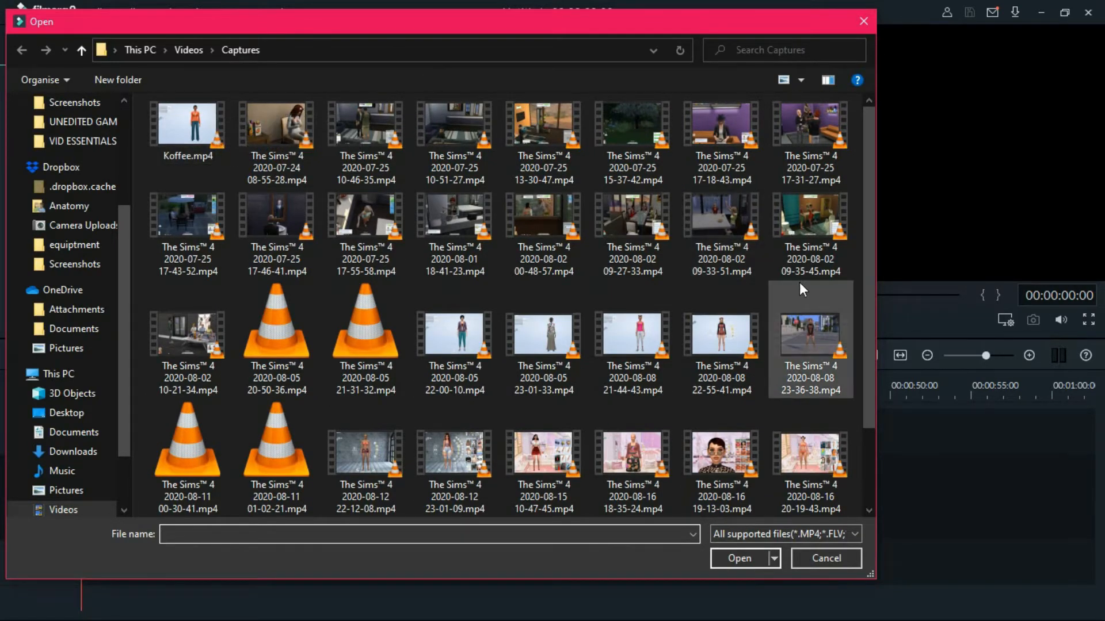
drag(875, 289, 874, 403)
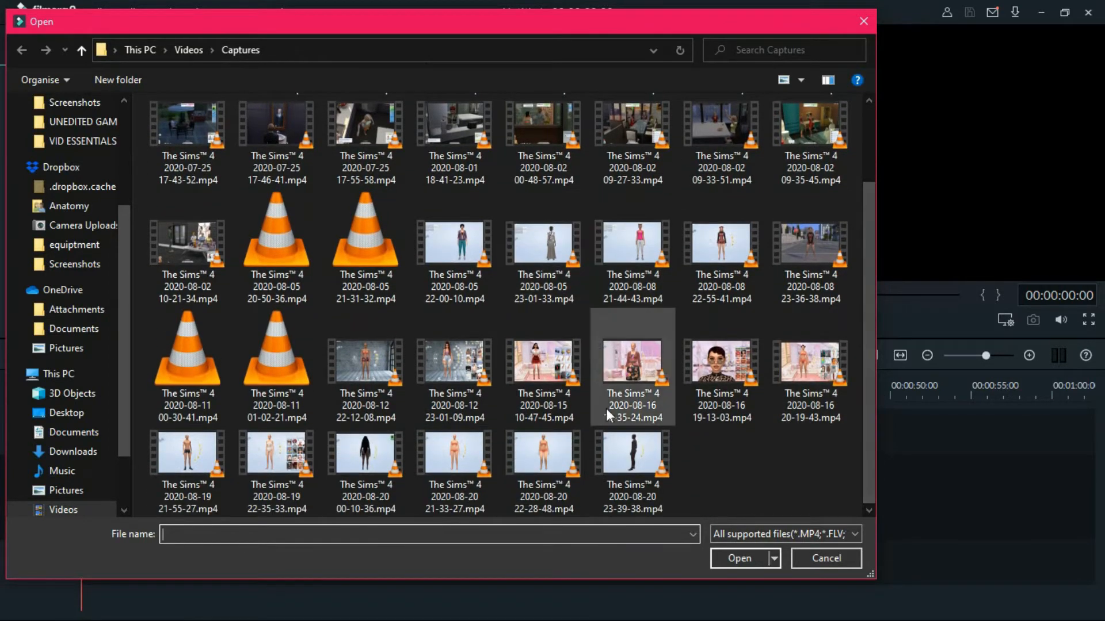
click(633, 457)
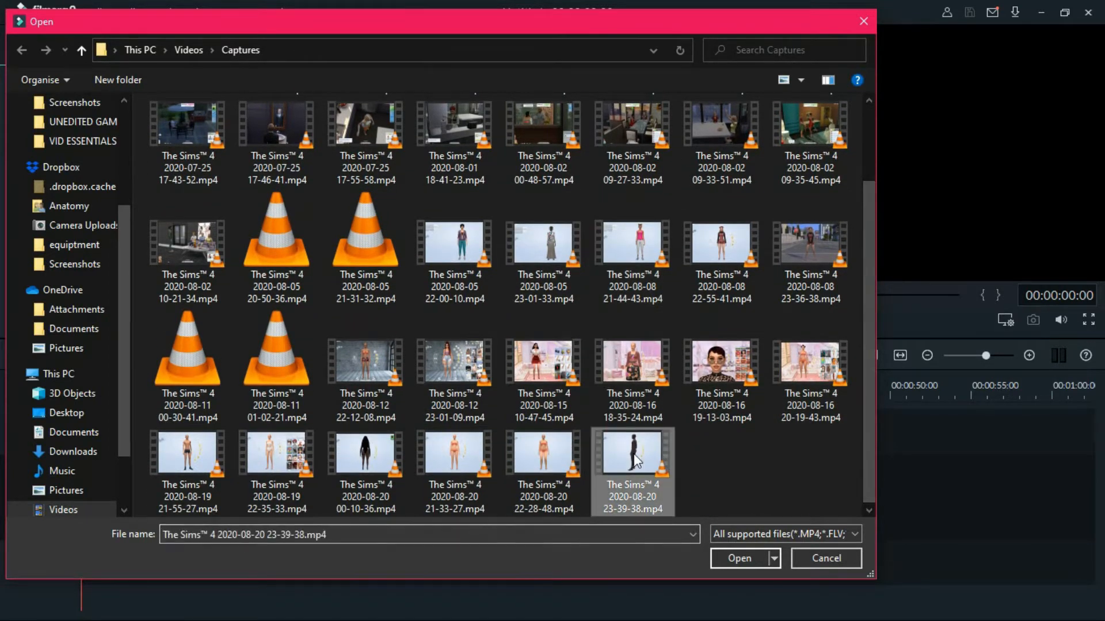
click(741, 558)
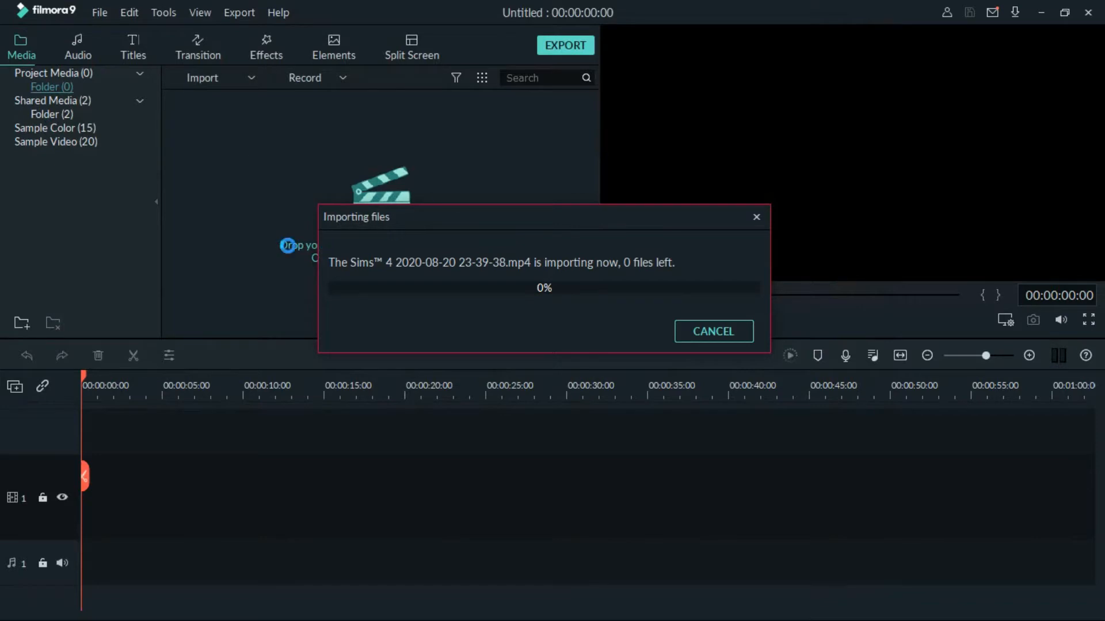
Import the four cutout PNG images 08-21-20_12-04-37, 12-04-39, 12-04-41 and 12-04-43 AM from the CUT-OUTS folder
click(197, 87)
click(233, 105)
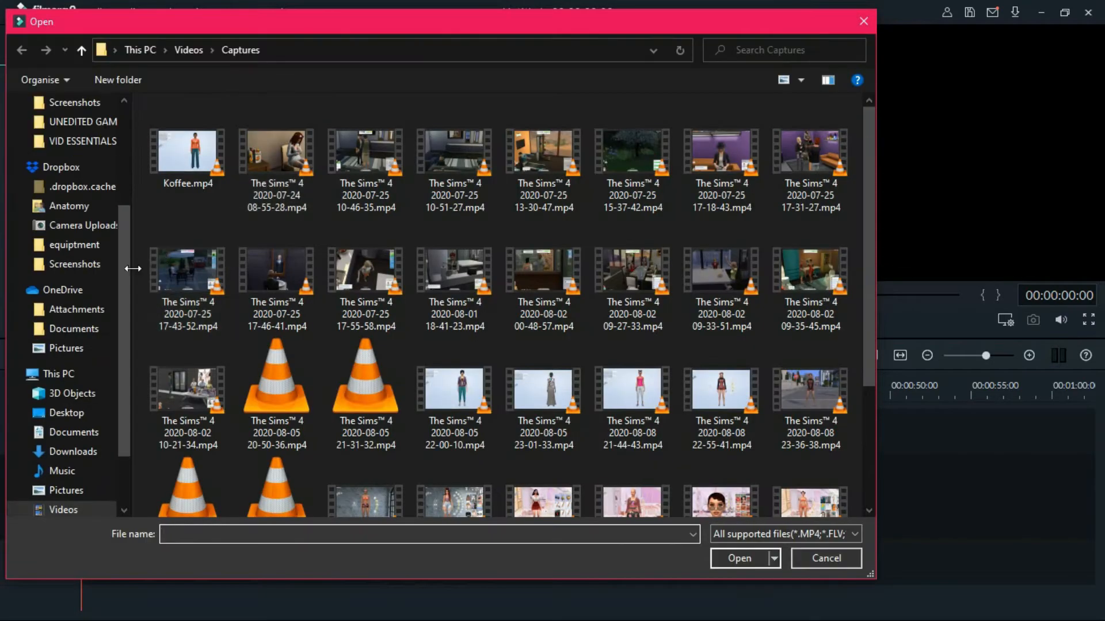
drag(125, 271, 113, 151)
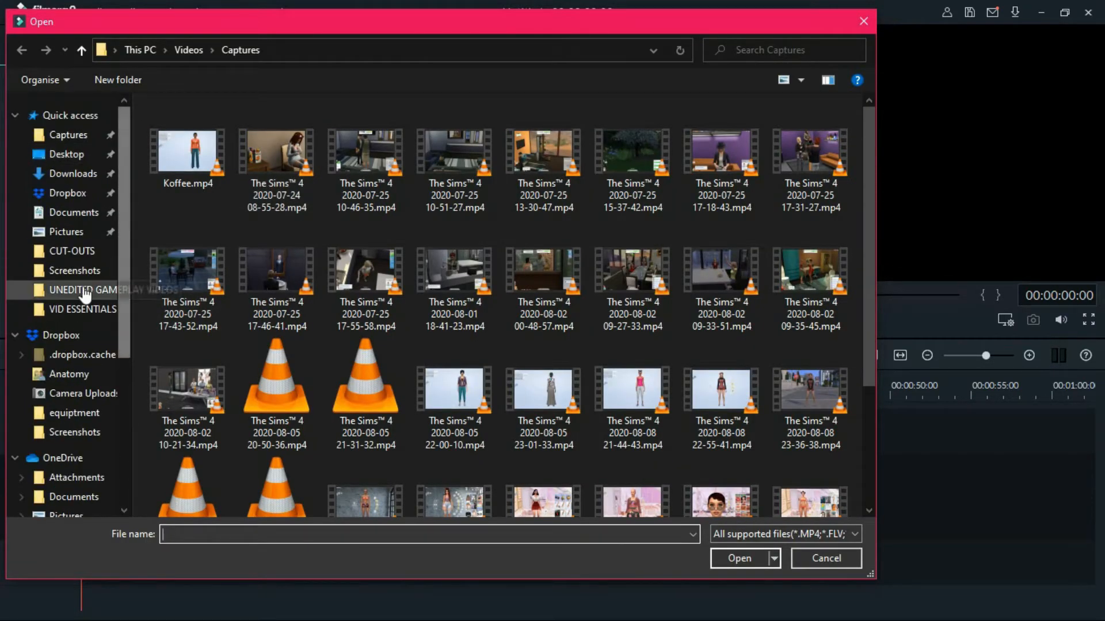
click(83, 253)
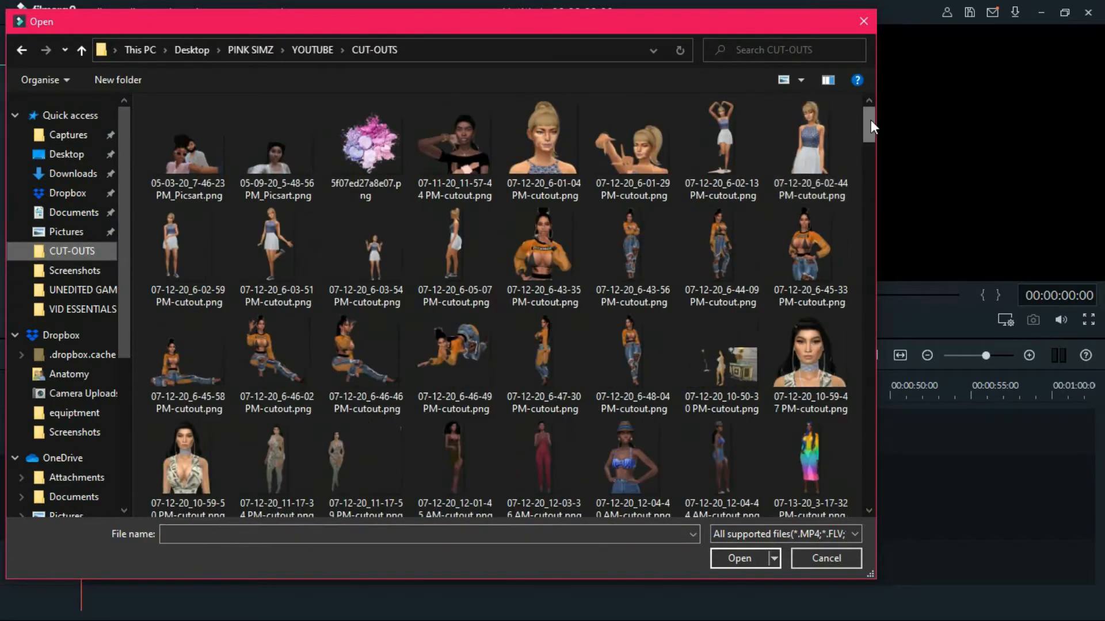
drag(870, 121, 855, 393)
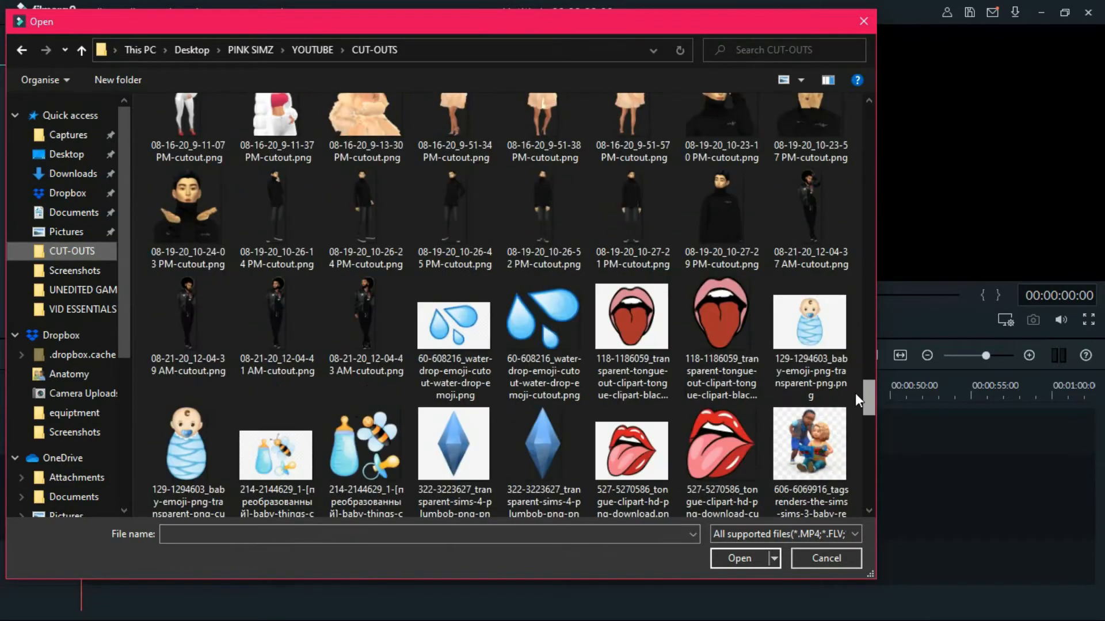
click(185, 333)
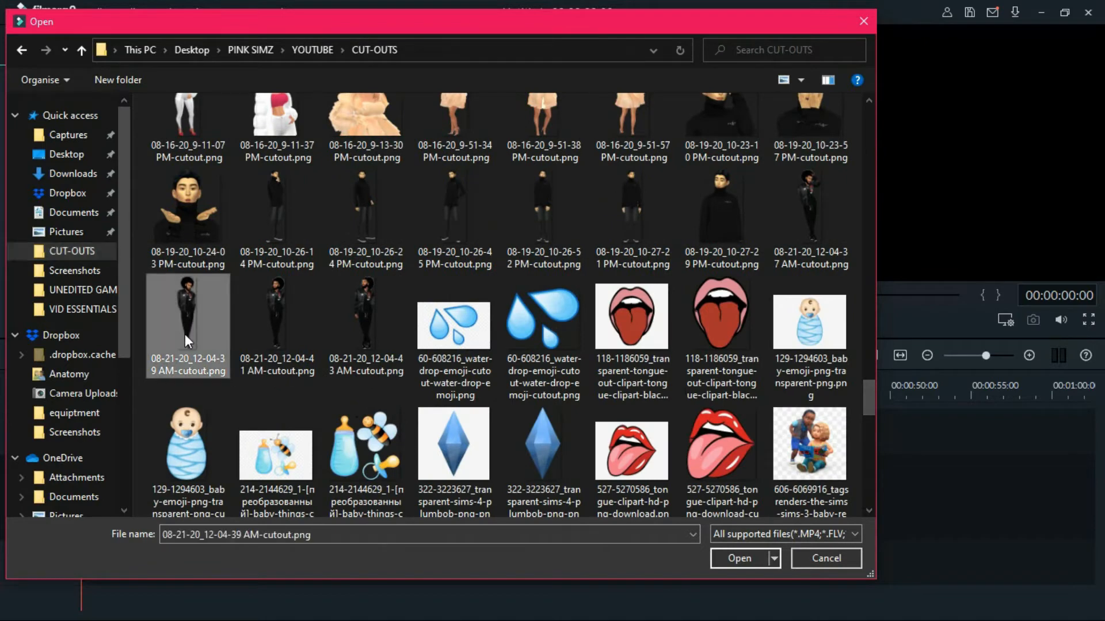
ctrl+click(274, 337)
ctrl+click(359, 352)
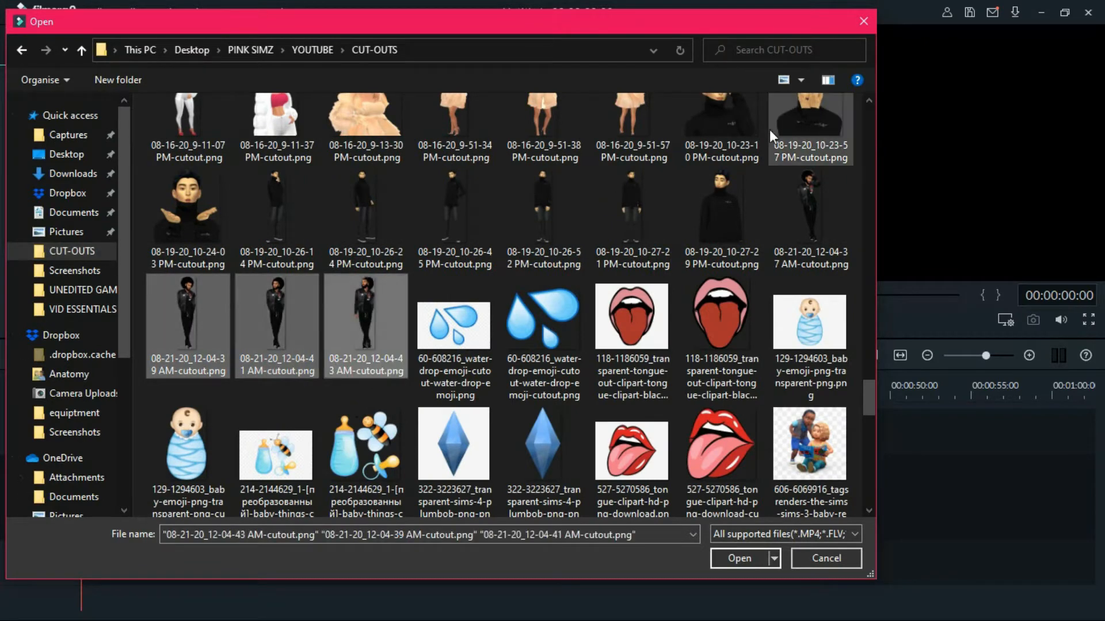
ctrl+click(805, 237)
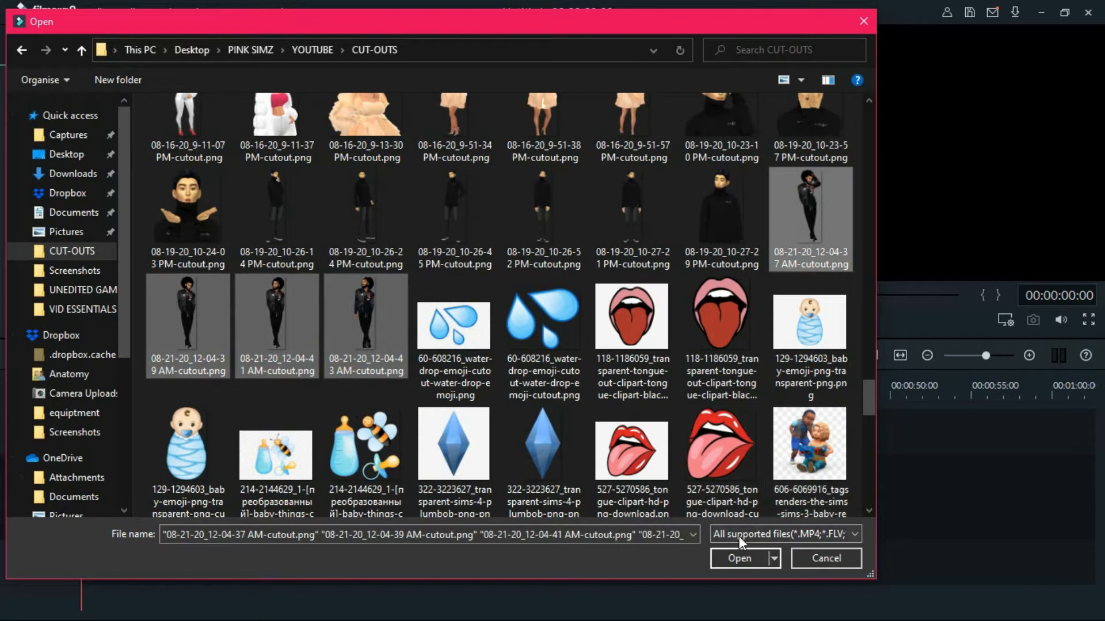
click(740, 564)
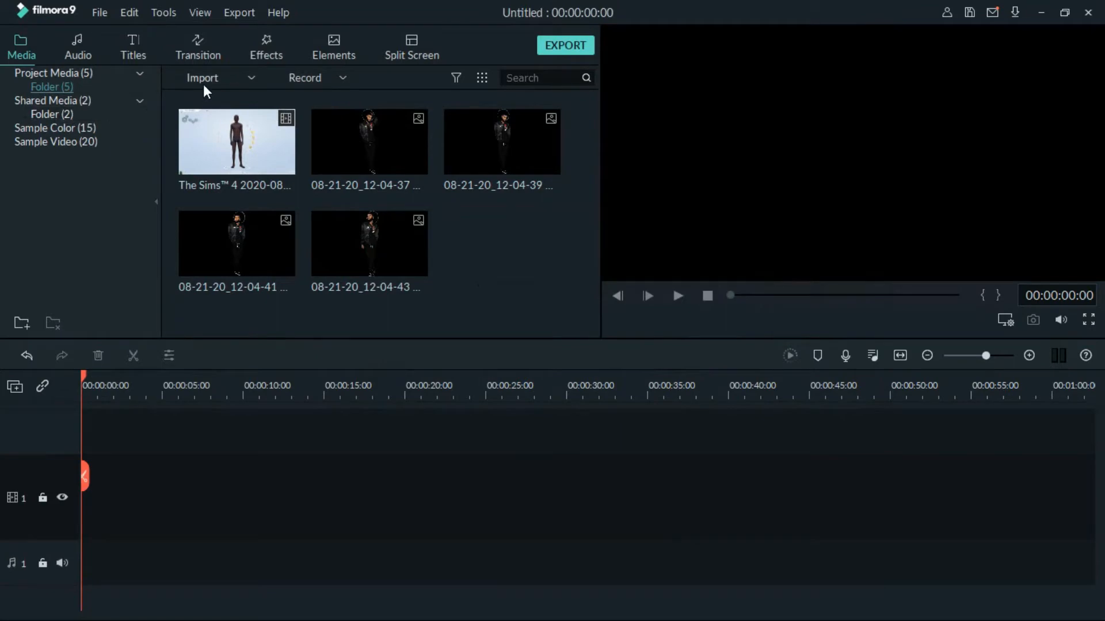
Import INTRO 2020.wmv from the VID ESSENTIALS folder and the FASSounds "Until The Stars Aligned" MP3 from COPYRIGHT FREE MUSIC
double_click(420, 201)
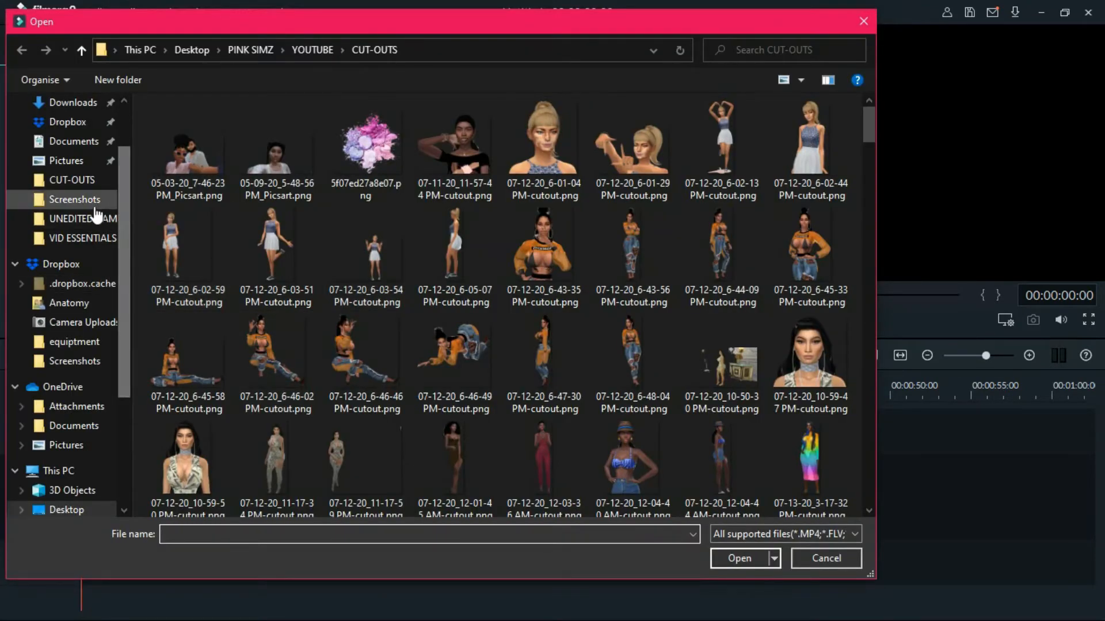
click(95, 218)
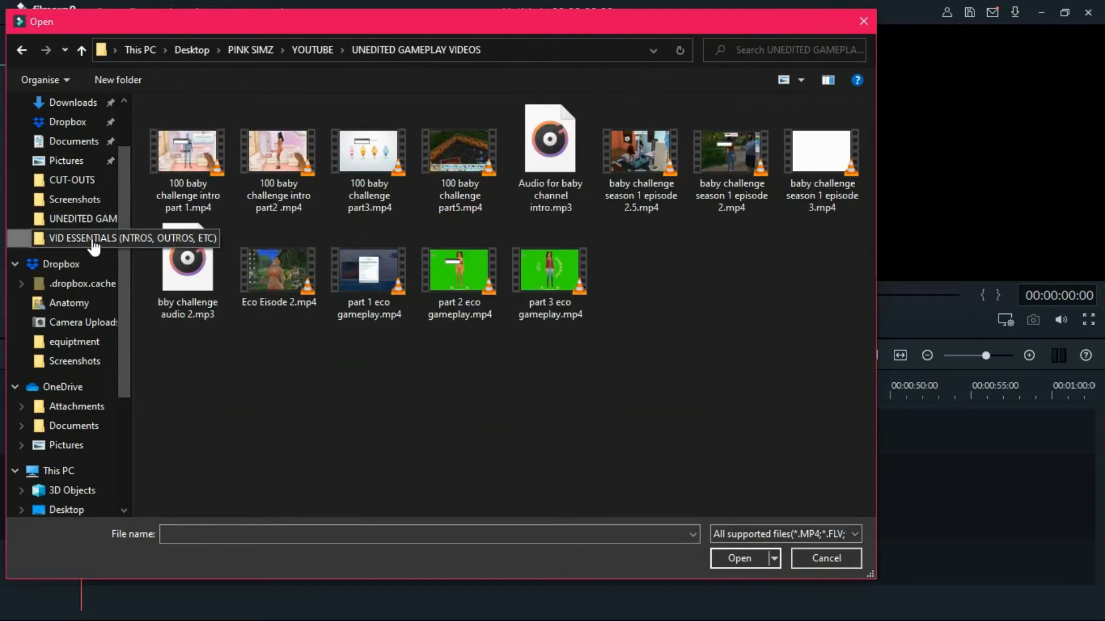
click(93, 241)
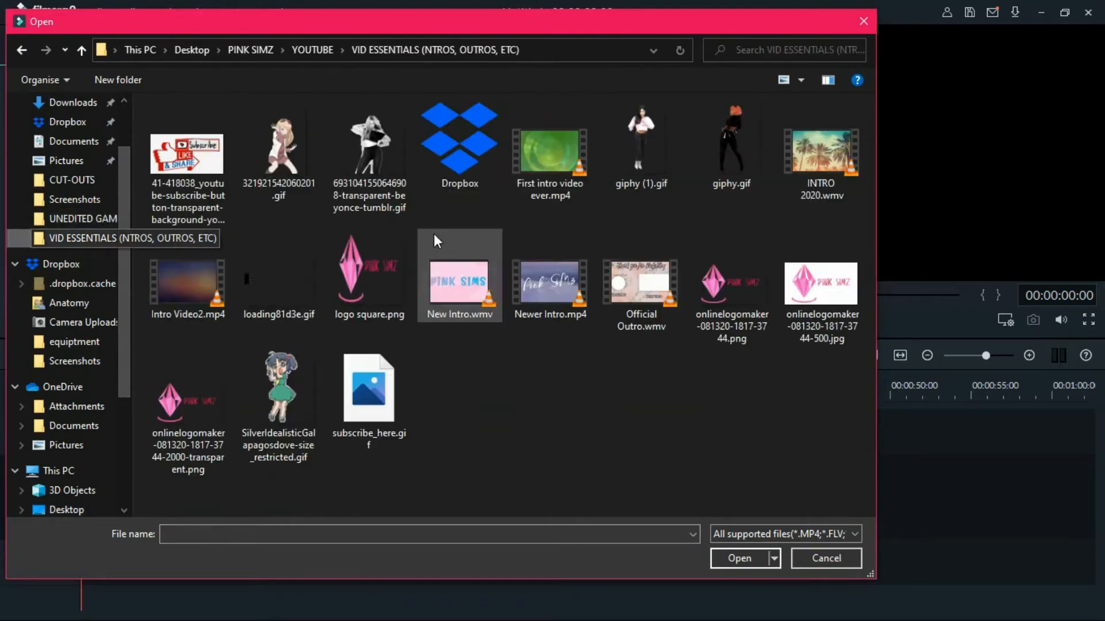
click(821, 179)
click(755, 565)
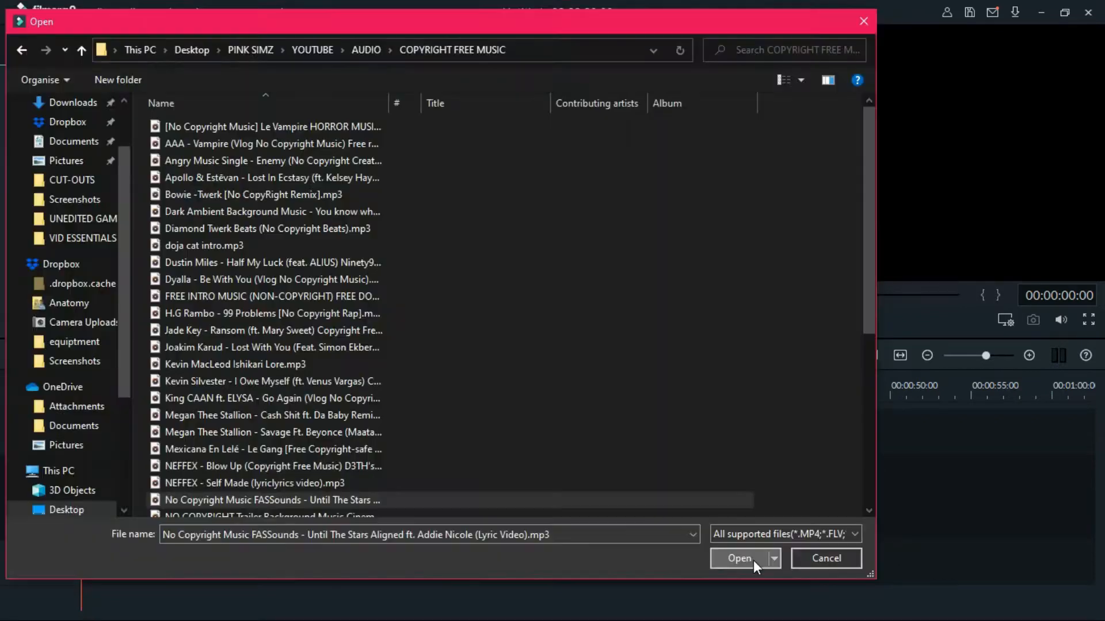
click(753, 560)
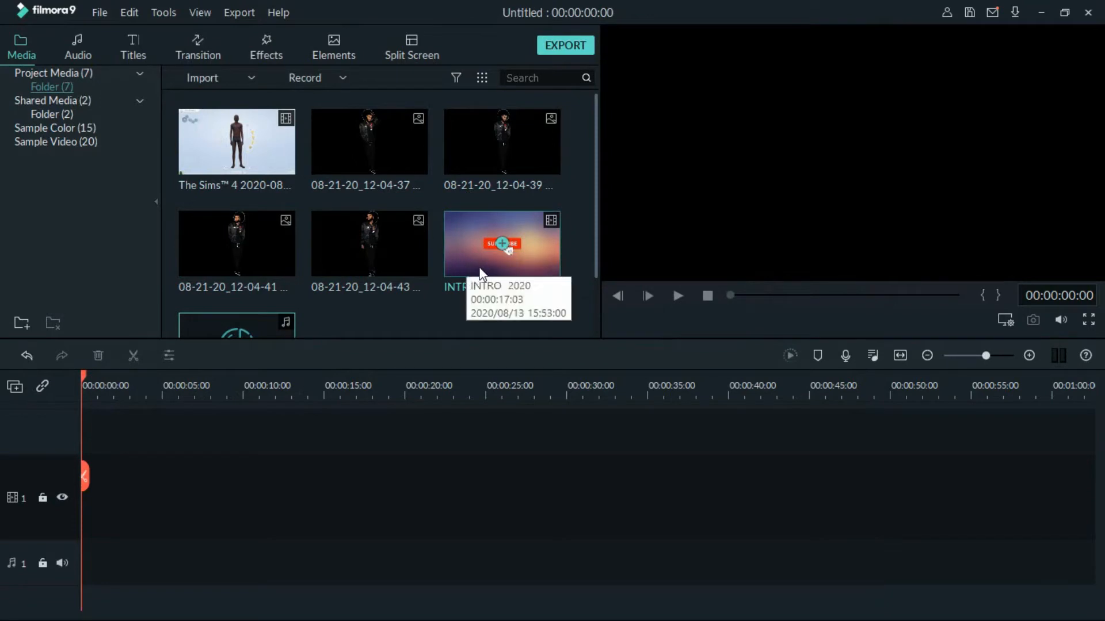
Place INTRO 2020 at the start of video track 1, matching the project to 1920 x 1080 30fps, with the Sims clip directly behind it
drag(476, 266, 85, 510)
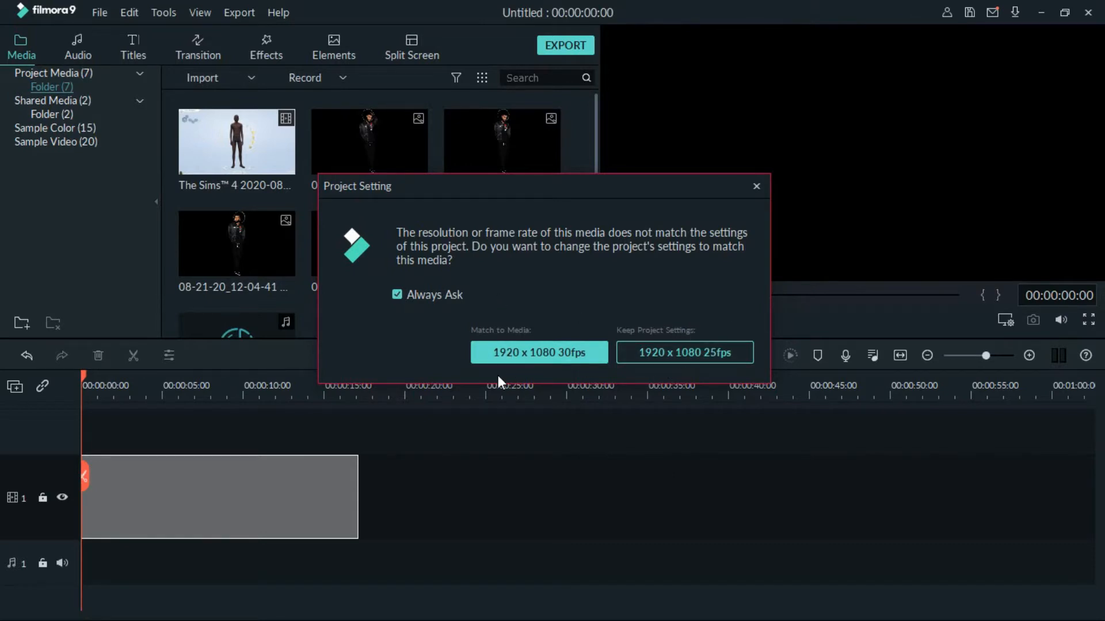
click(543, 358)
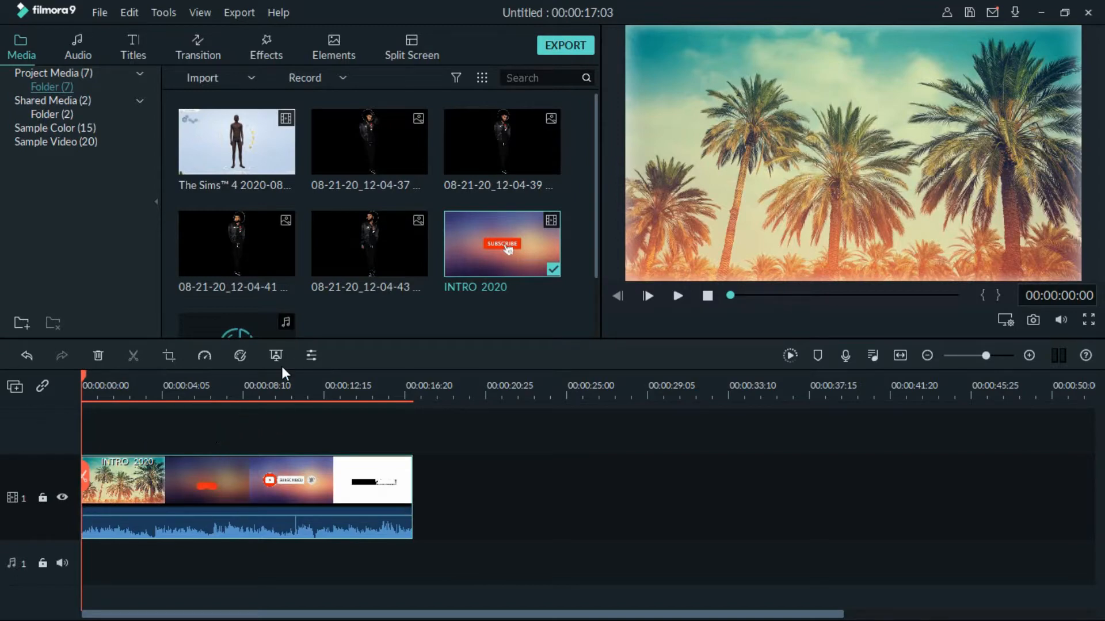
drag(221, 162, 422, 475)
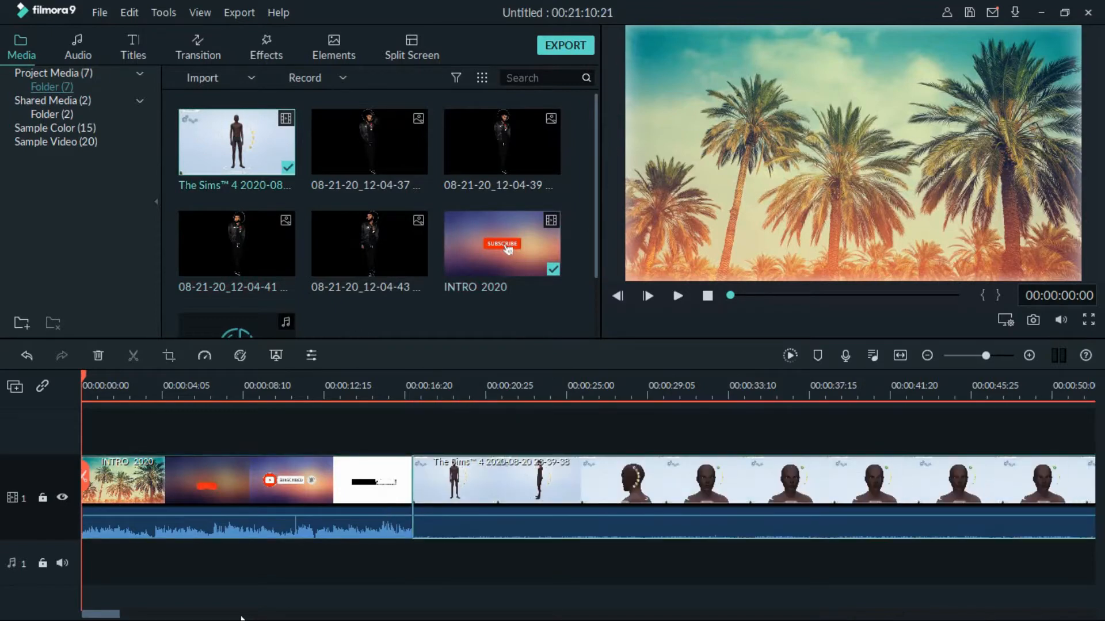
Detach the audio from the Sims gameplay clip and delete the detached audio from audio track 1
click(348, 449)
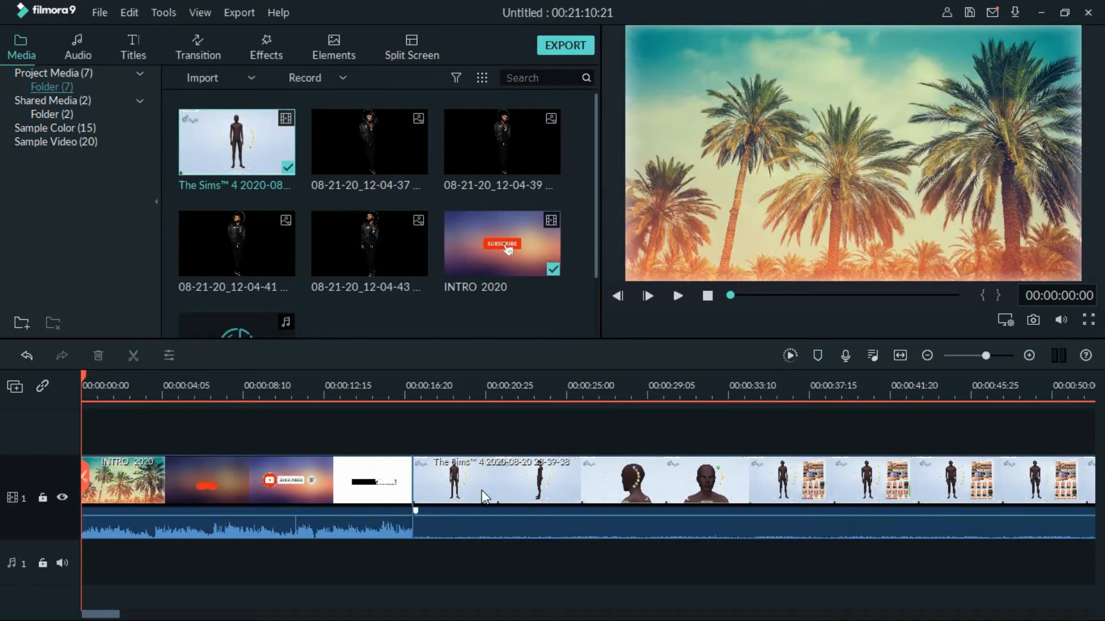
click(535, 495)
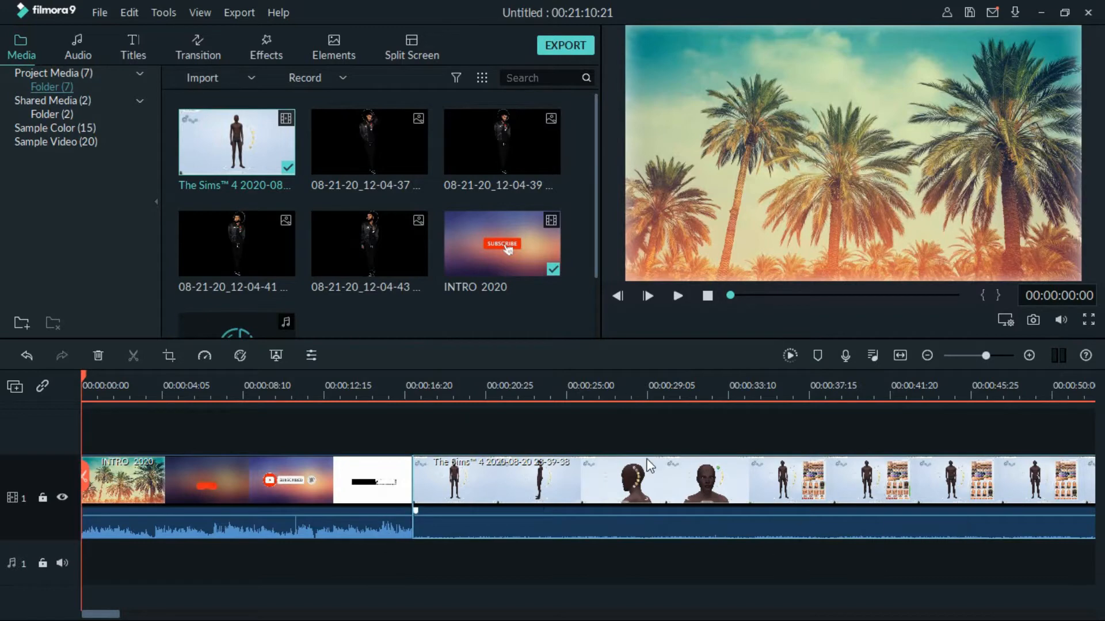
right_click(471, 491)
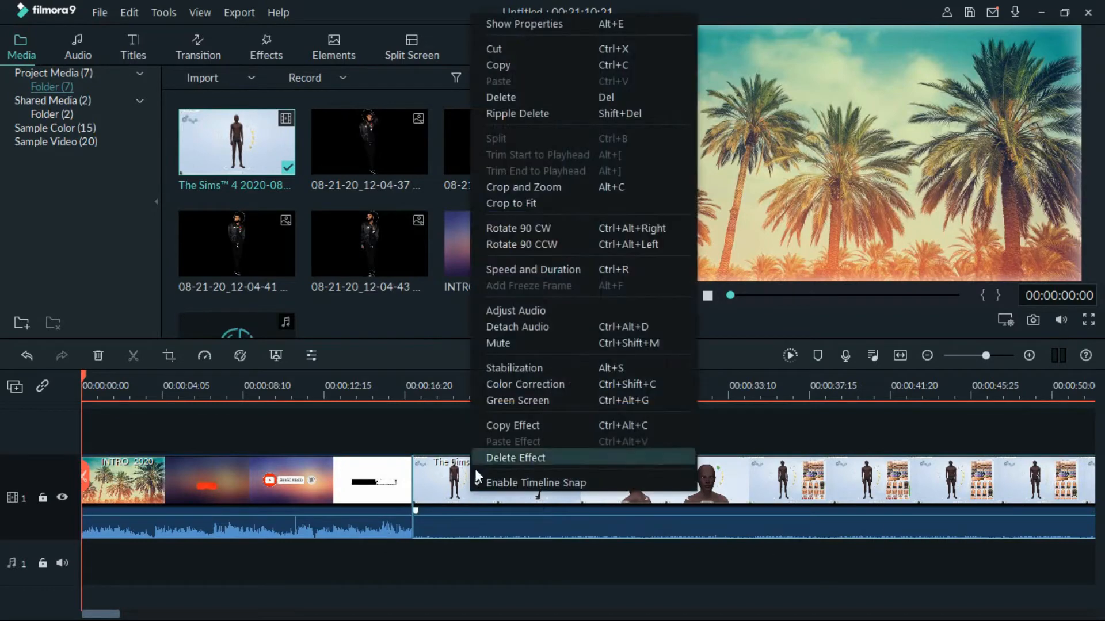
click(532, 327)
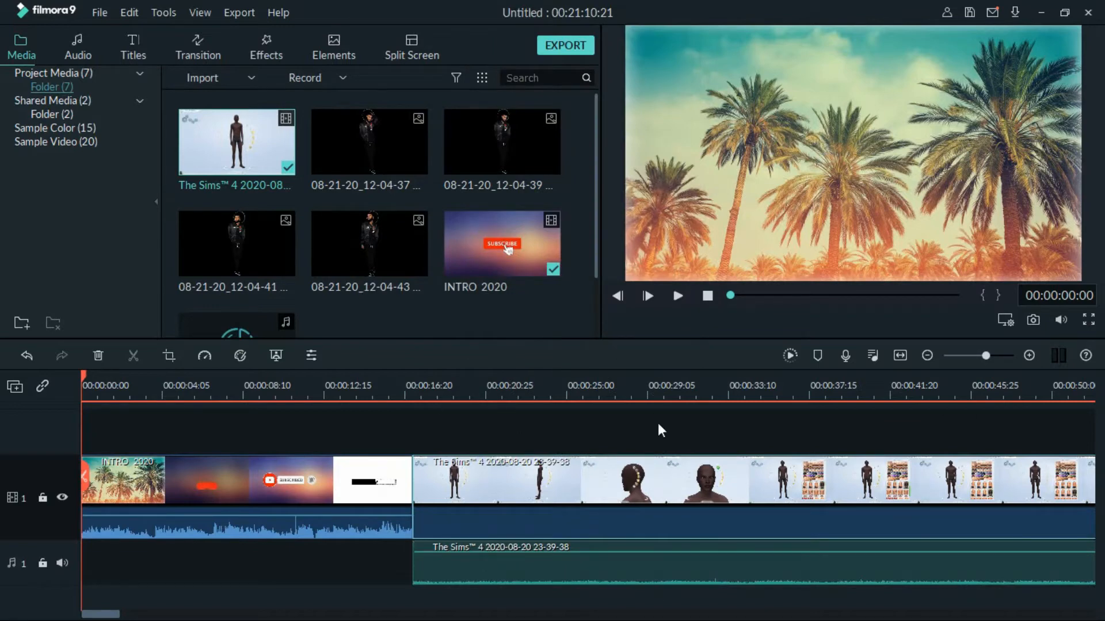
click(615, 577)
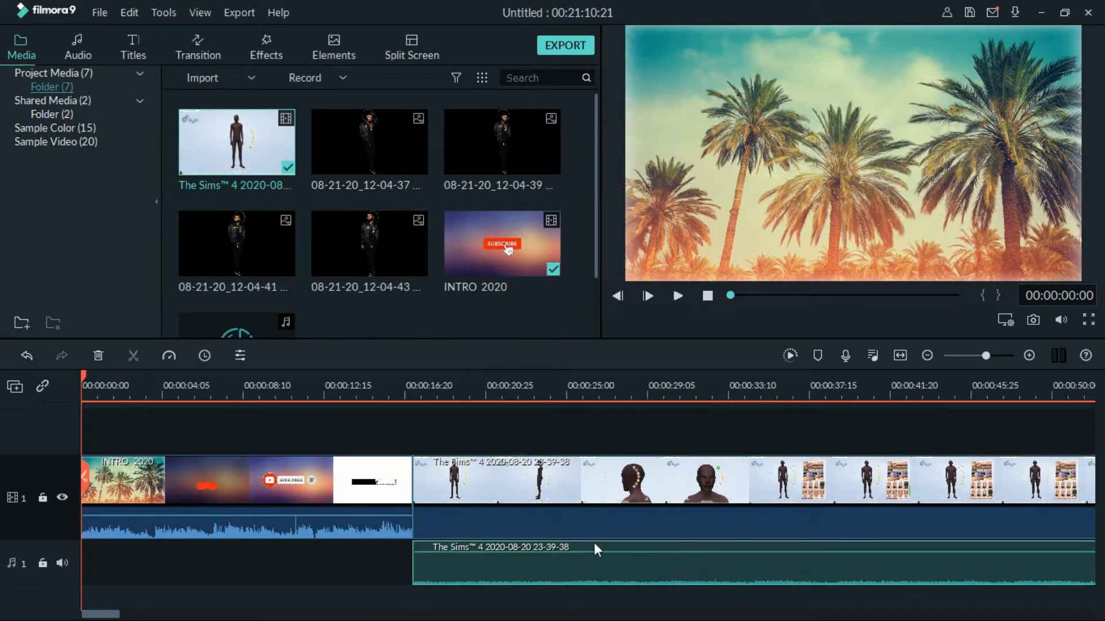
key(Delete)
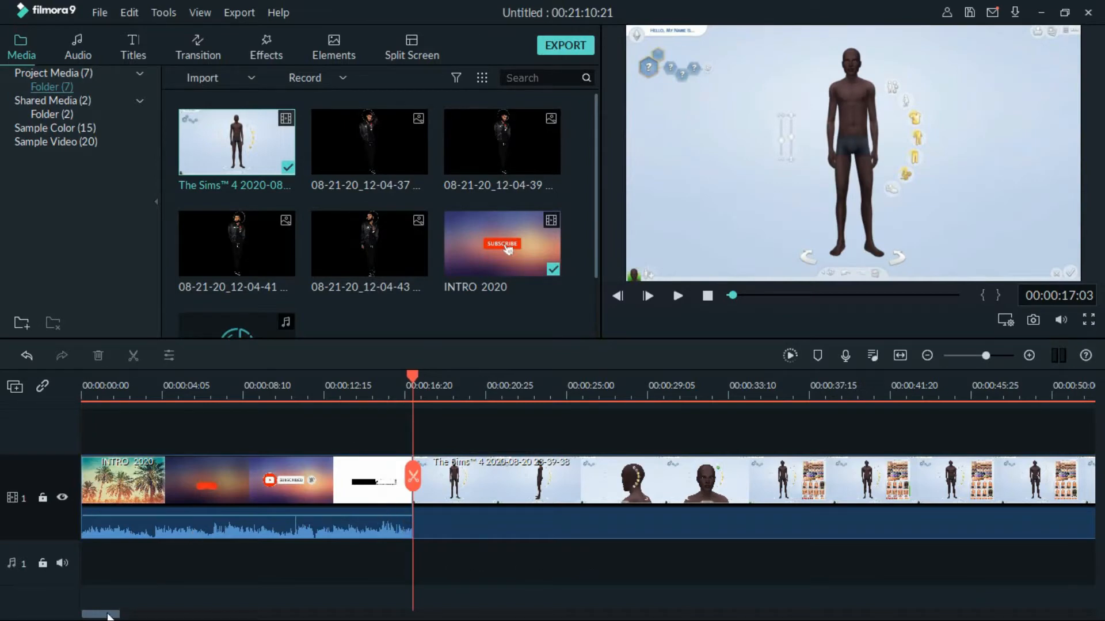
drag(106, 618, 119, 617)
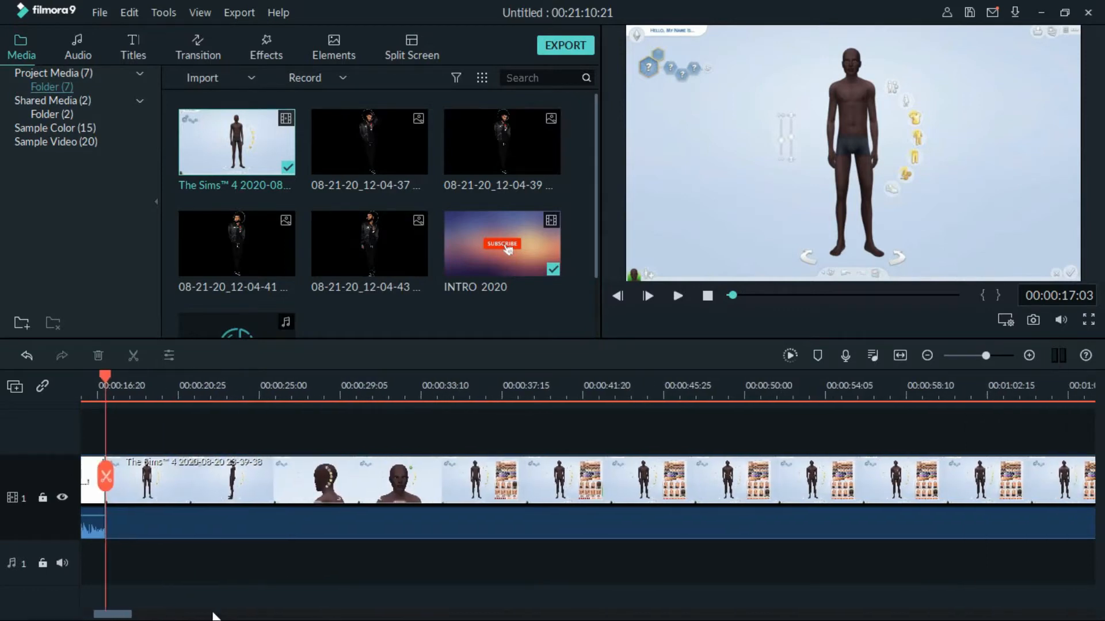
click(288, 487)
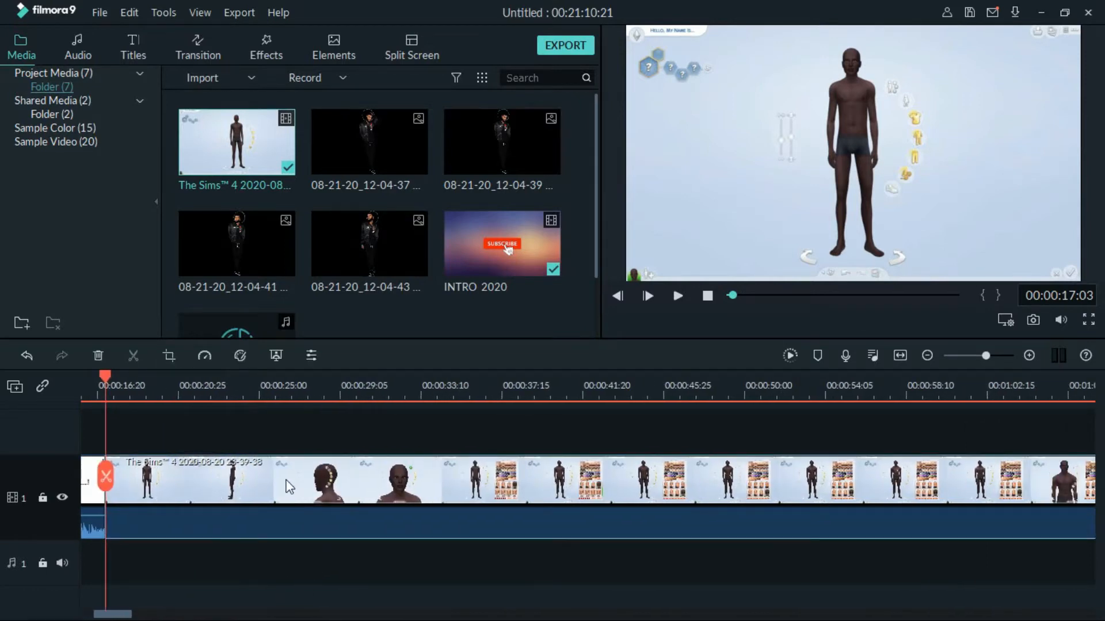
right_click(289, 487)
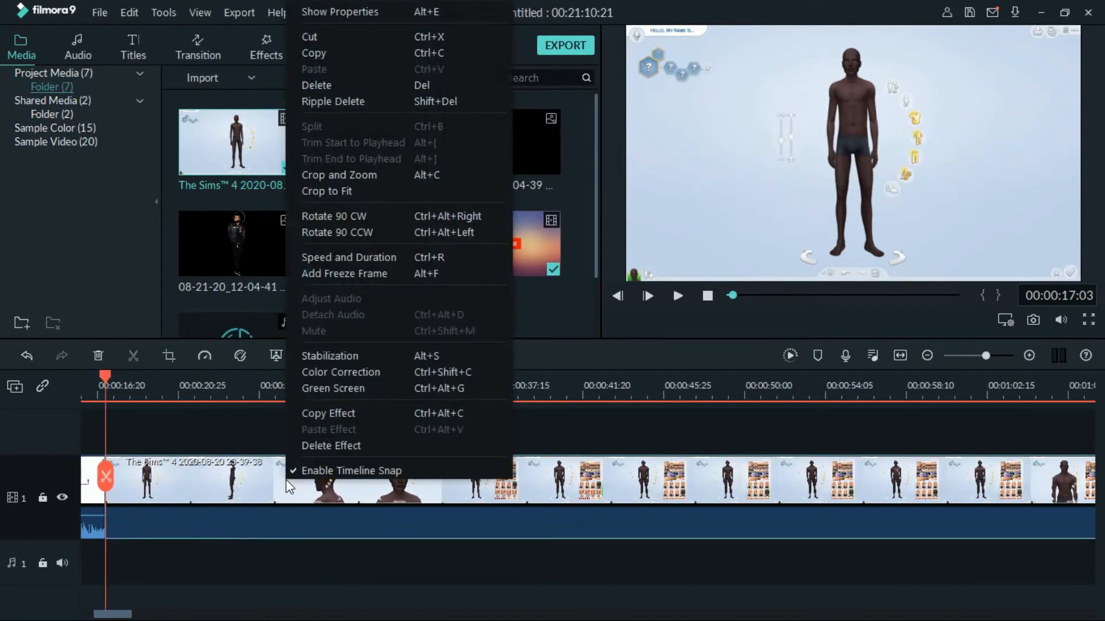
click(344, 251)
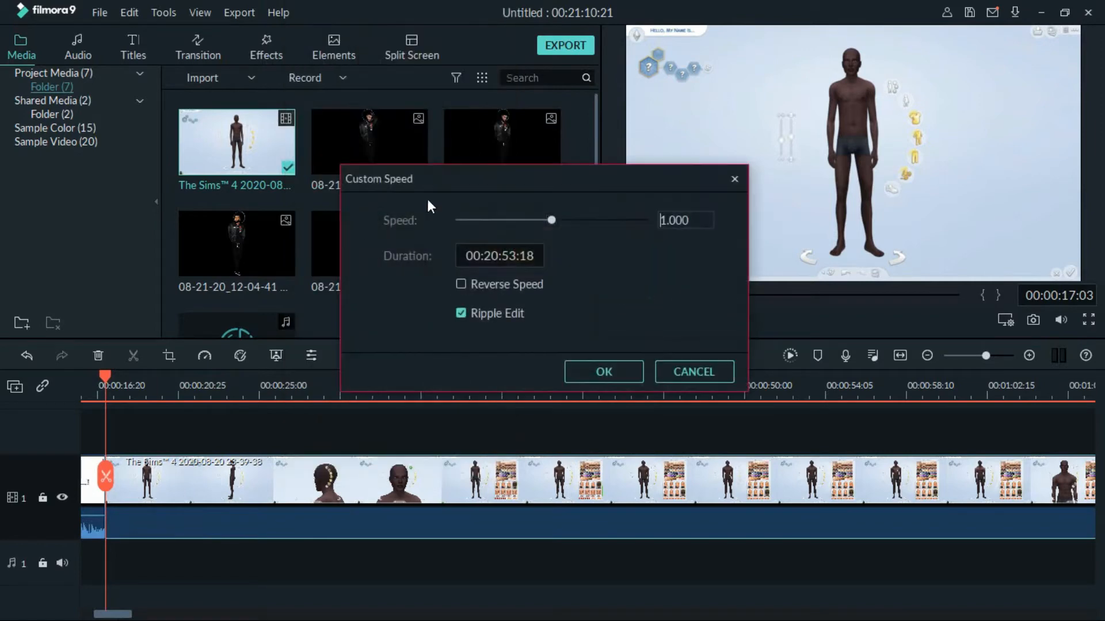
click(658, 373)
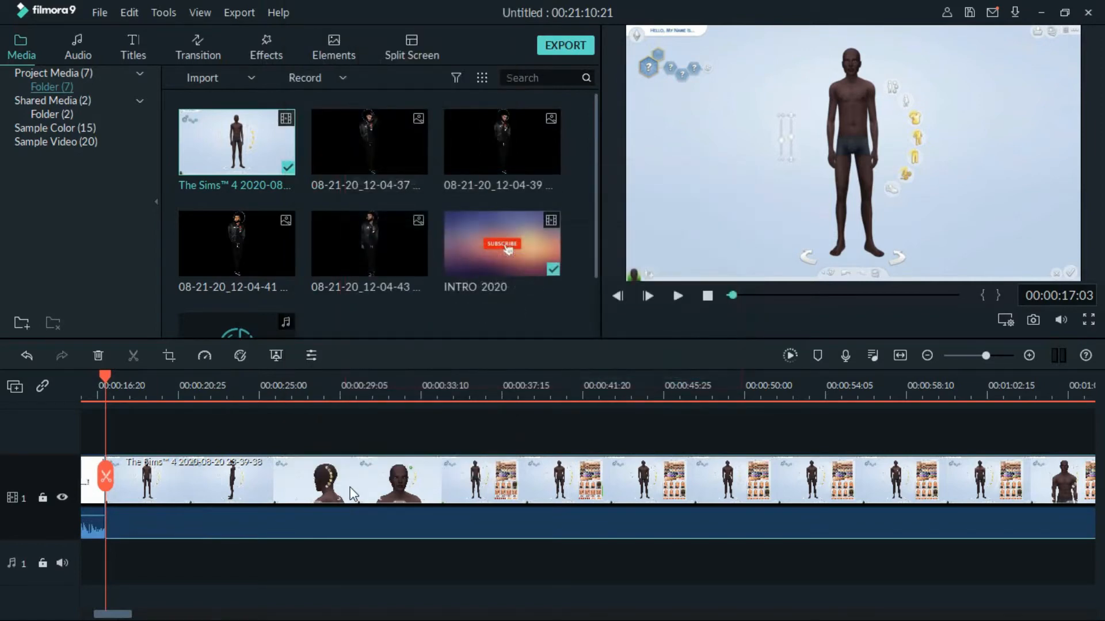
Set the Sims gameplay clip's custom speed to 5.000 with Ripple Edit enabled
right_click(352, 494)
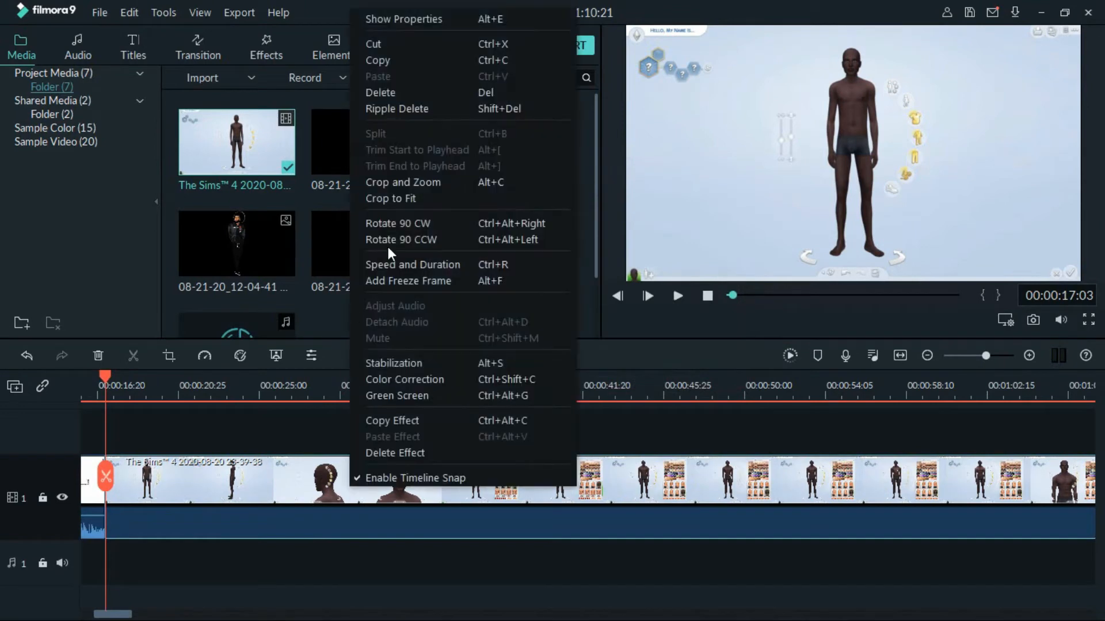
click(393, 261)
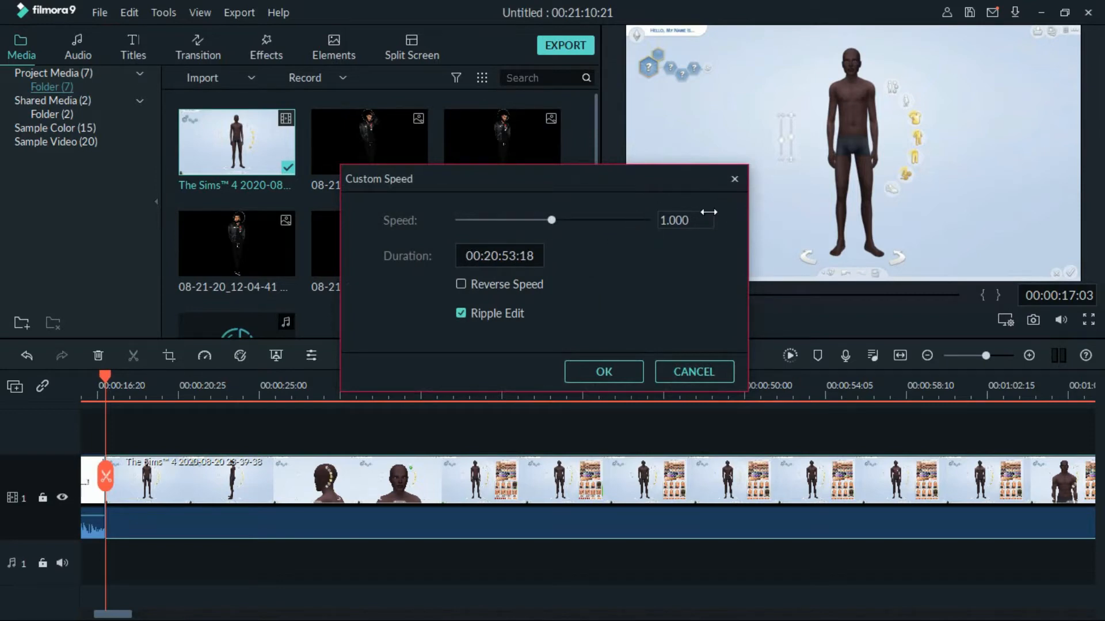
double_click(672, 222)
text(5.000)
click(607, 373)
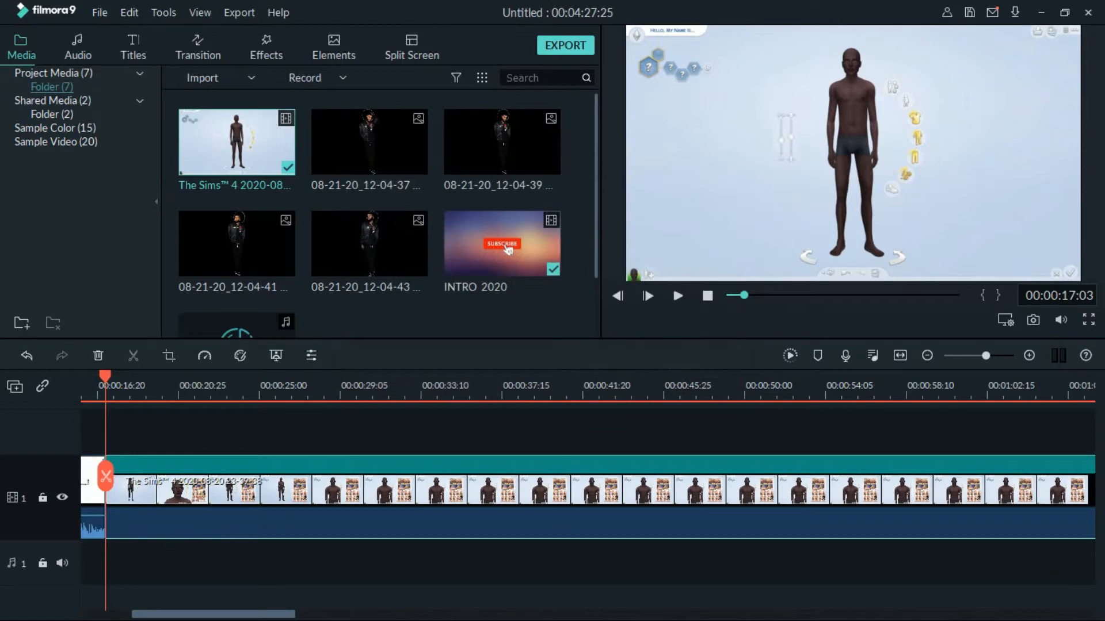
Examine the sped-up gameplay clip along the timeline, from the intro to its end and at different zoom levels
drag(202, 615, 908, 576)
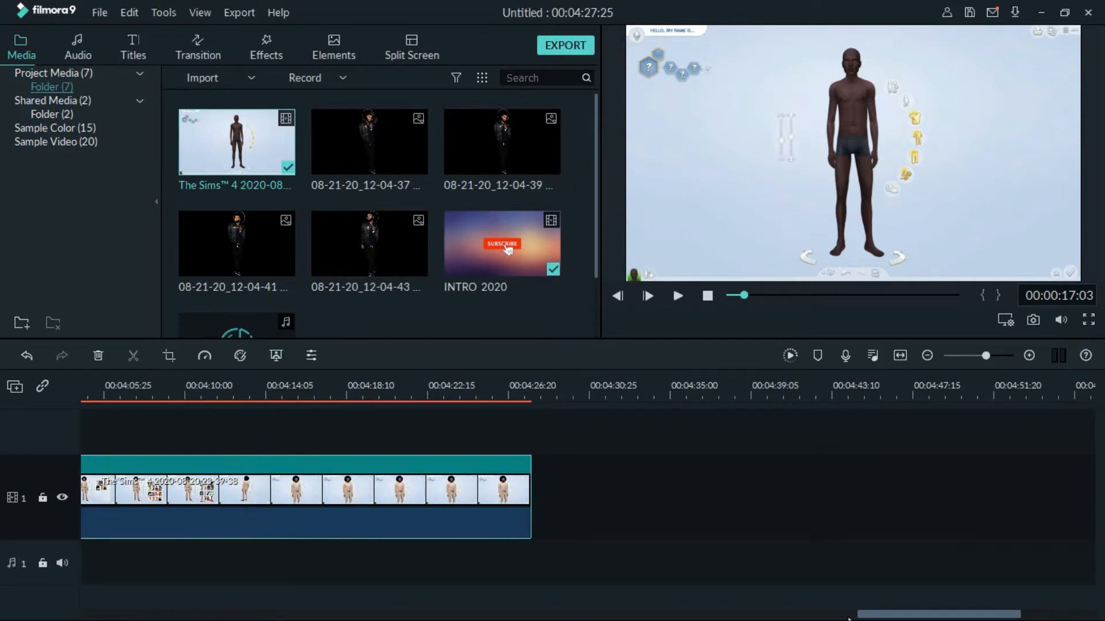
drag(864, 613, 91, 617)
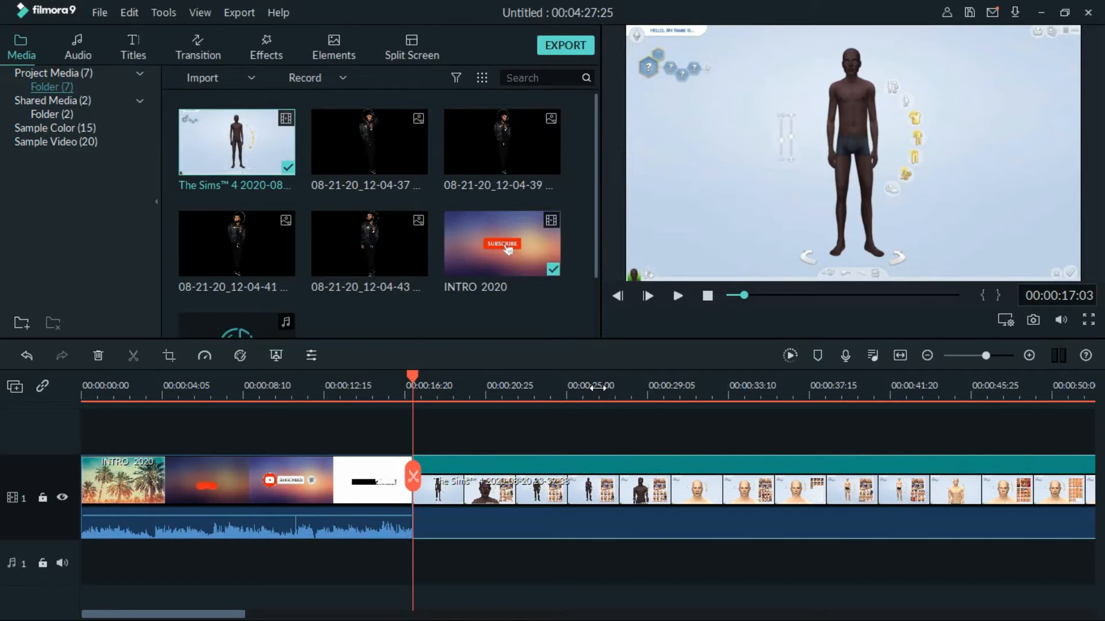
drag(597, 387, 153, 405)
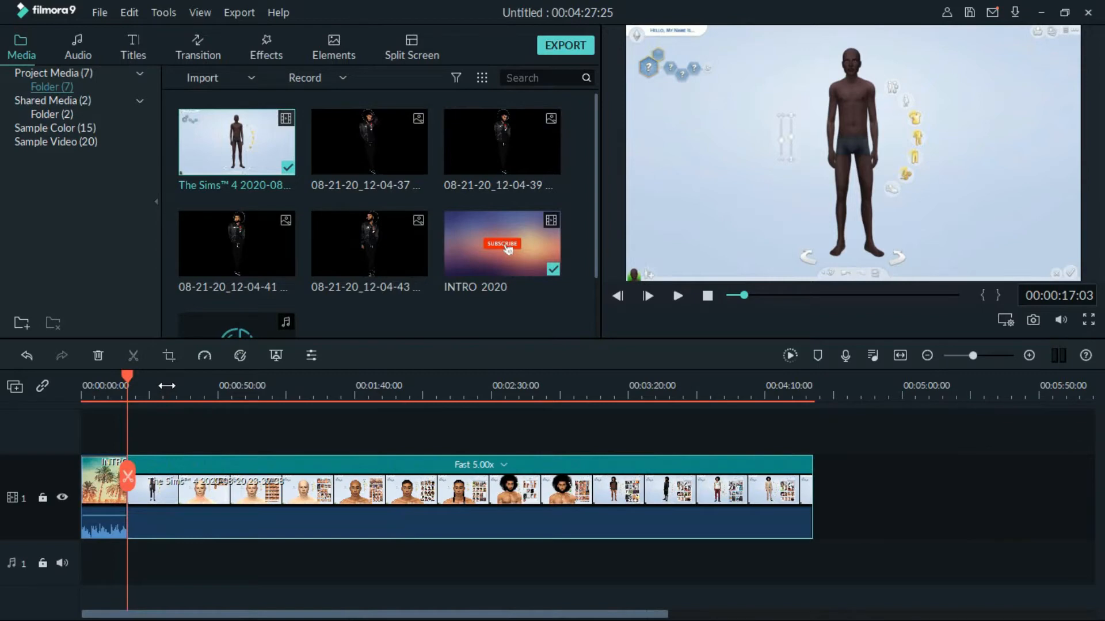
drag(167, 385, 1006, 390)
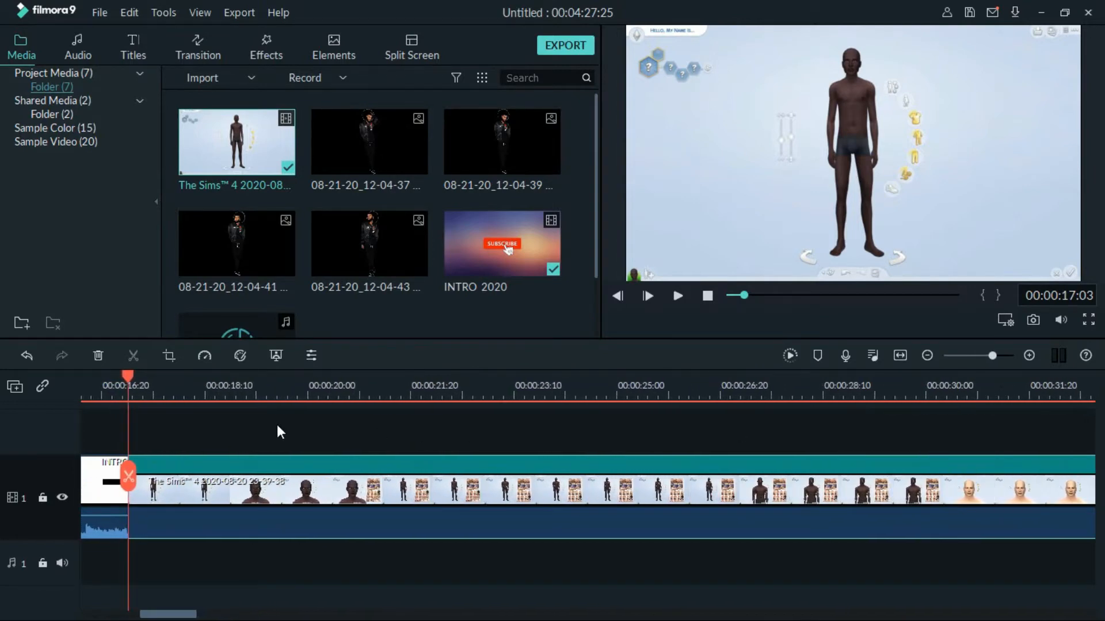
drag(300, 386, 444, 415)
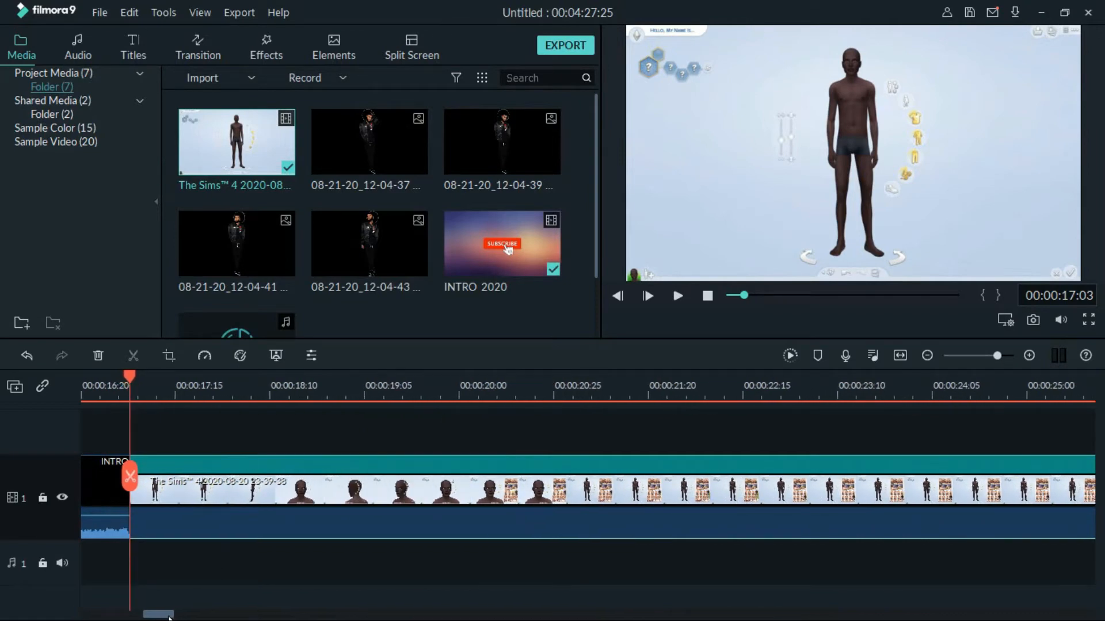
drag(159, 614, 97, 614)
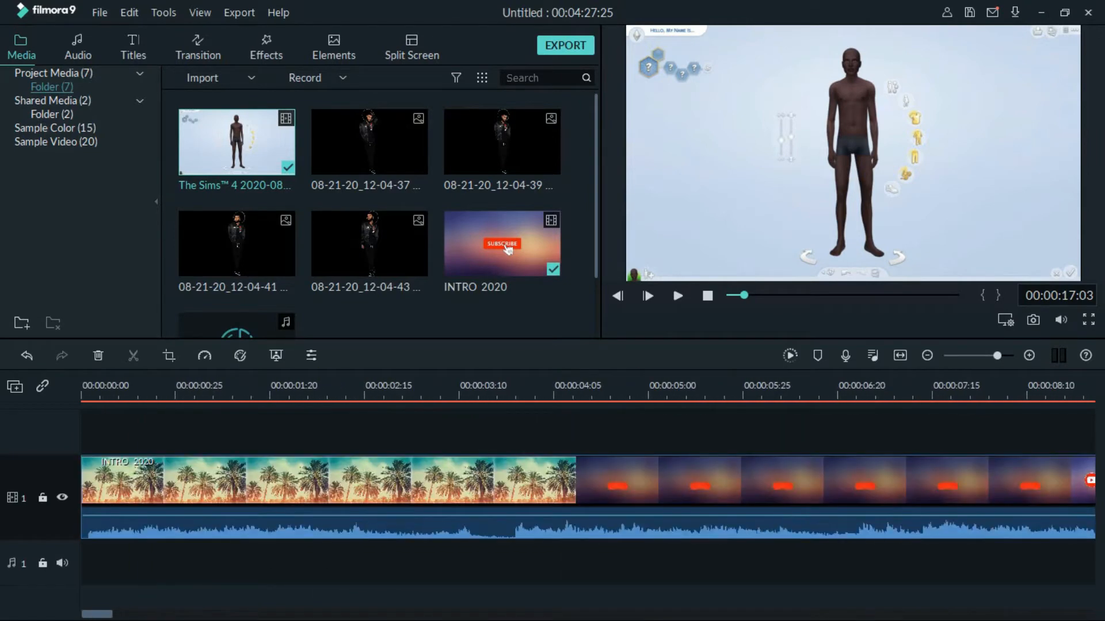
drag(493, 385, 2, 371)
drag(644, 373, 491, 338)
drag(614, 390, 75, 384)
drag(656, 378, 106, 366)
drag(506, 388, 98, 405)
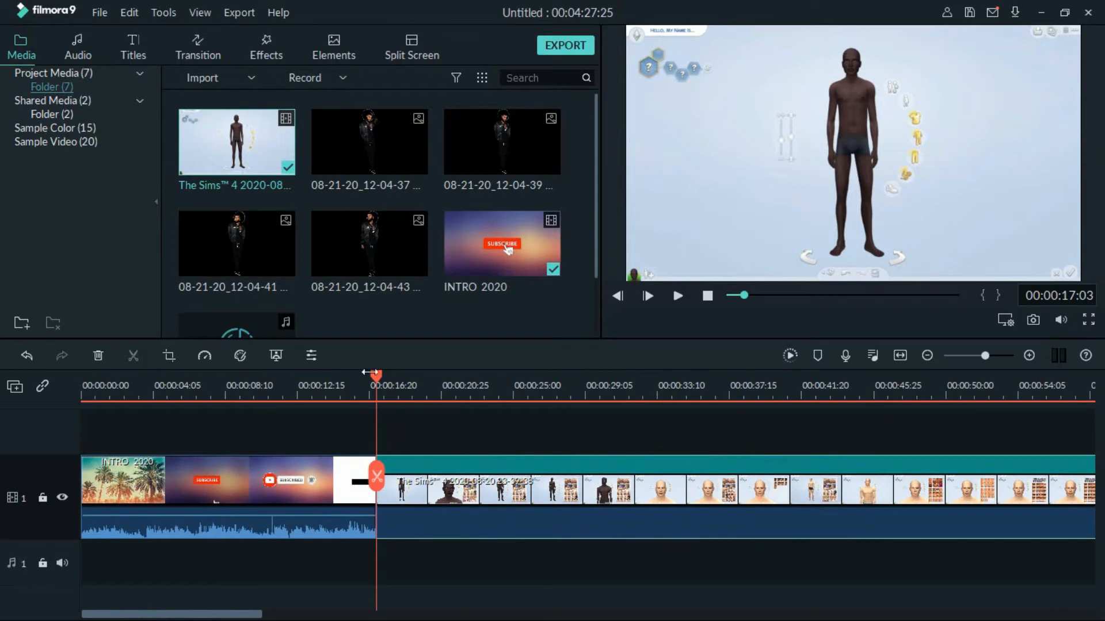
Play back from the end of the intro and skim the gameplay up to about 00:01:16 for footage to cut
drag(376, 380, 375, 459)
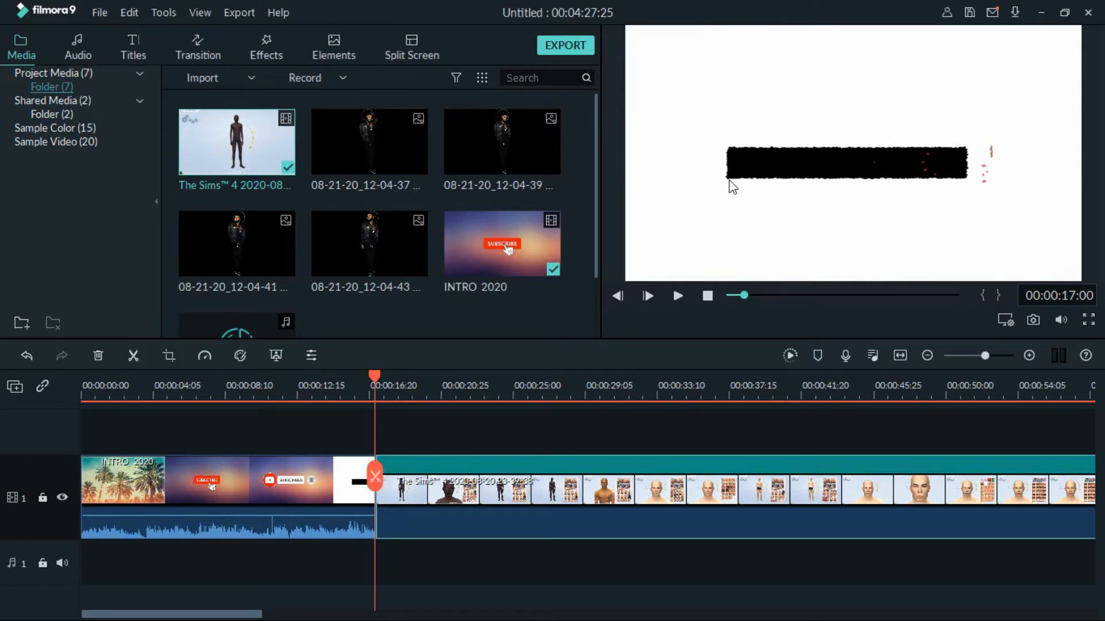
key(space)
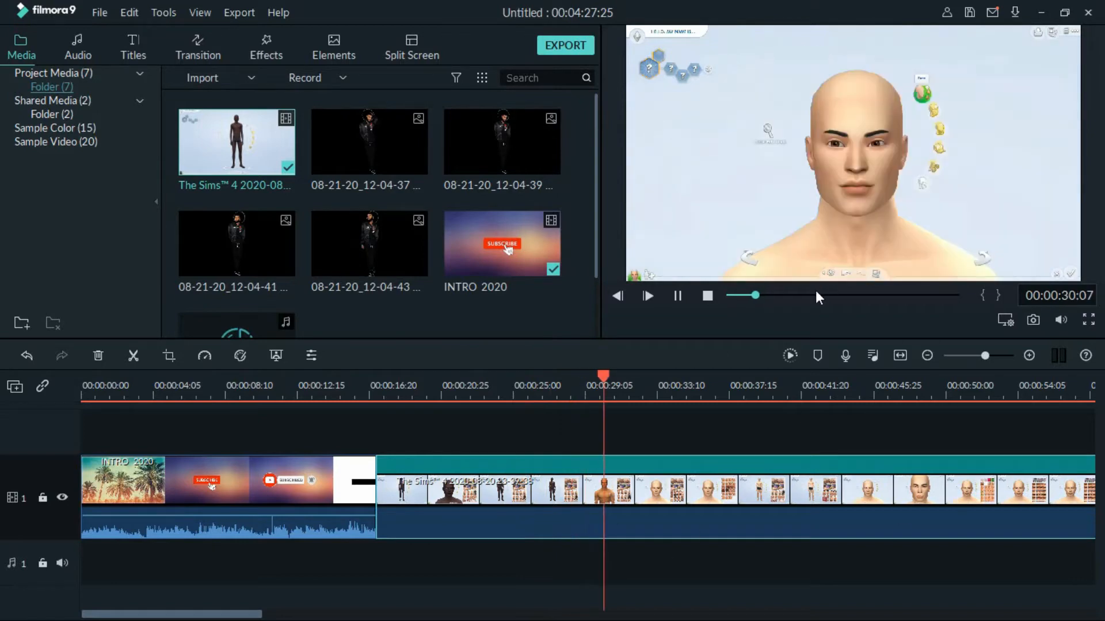
click(778, 292)
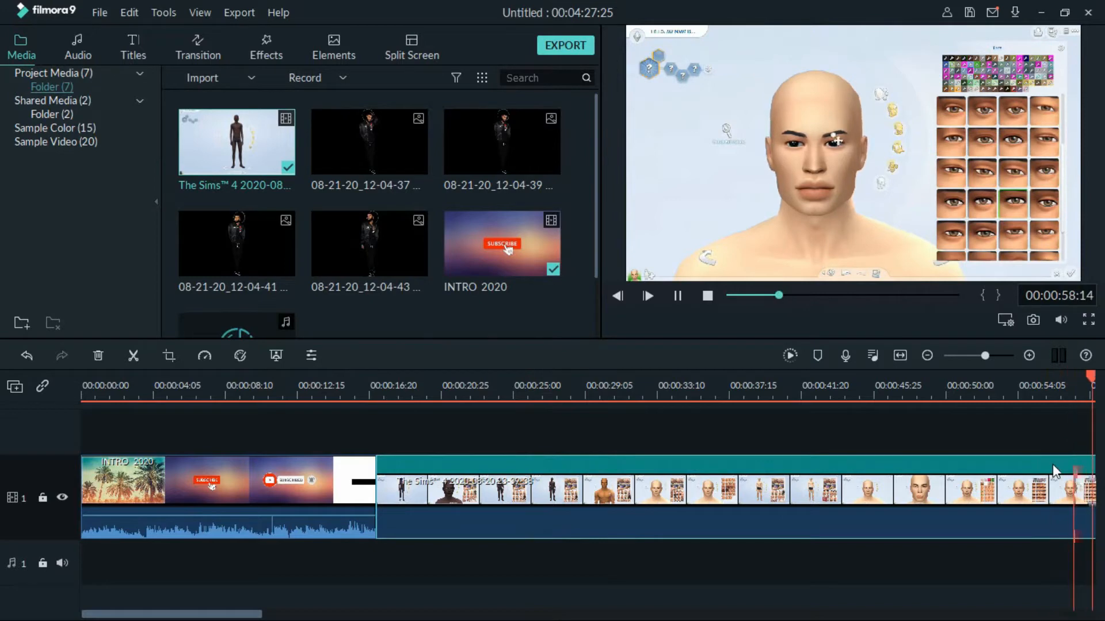
key(space)
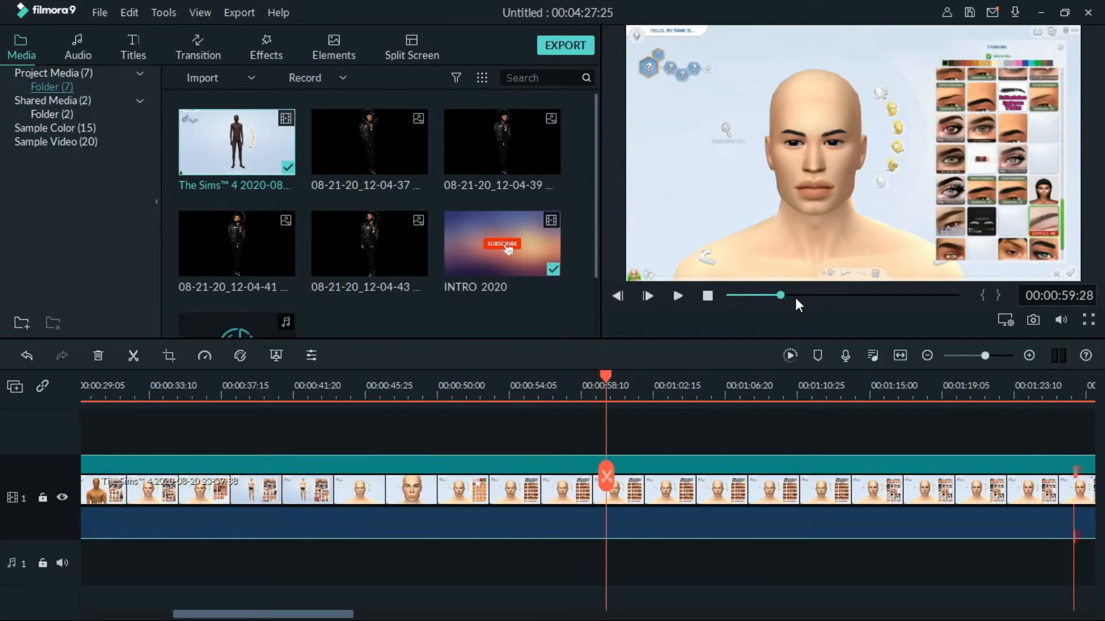
click(781, 292)
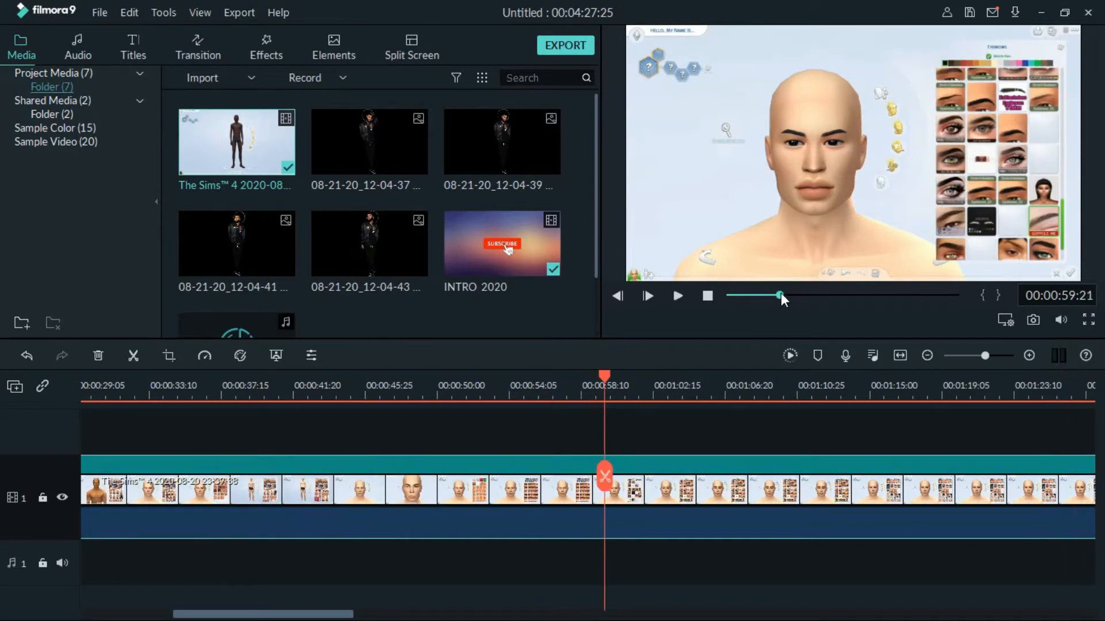
mouse_move(782, 293)
mouse_down()
mouse_move(808, 298)
mouse_move(786, 294)
mouse_up()
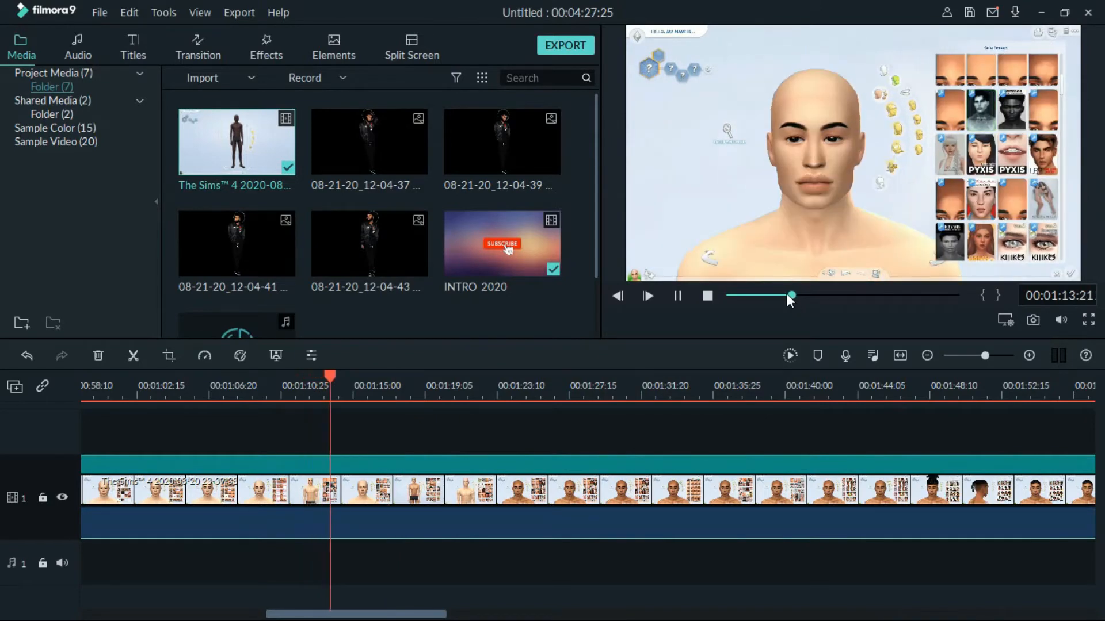
key(space)
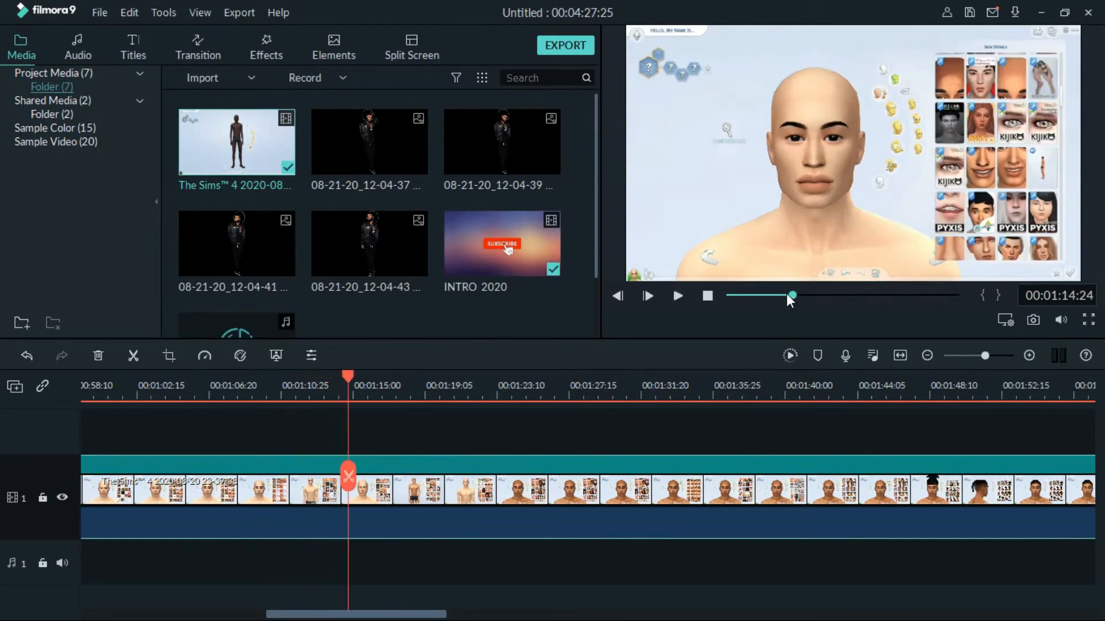
key(space)
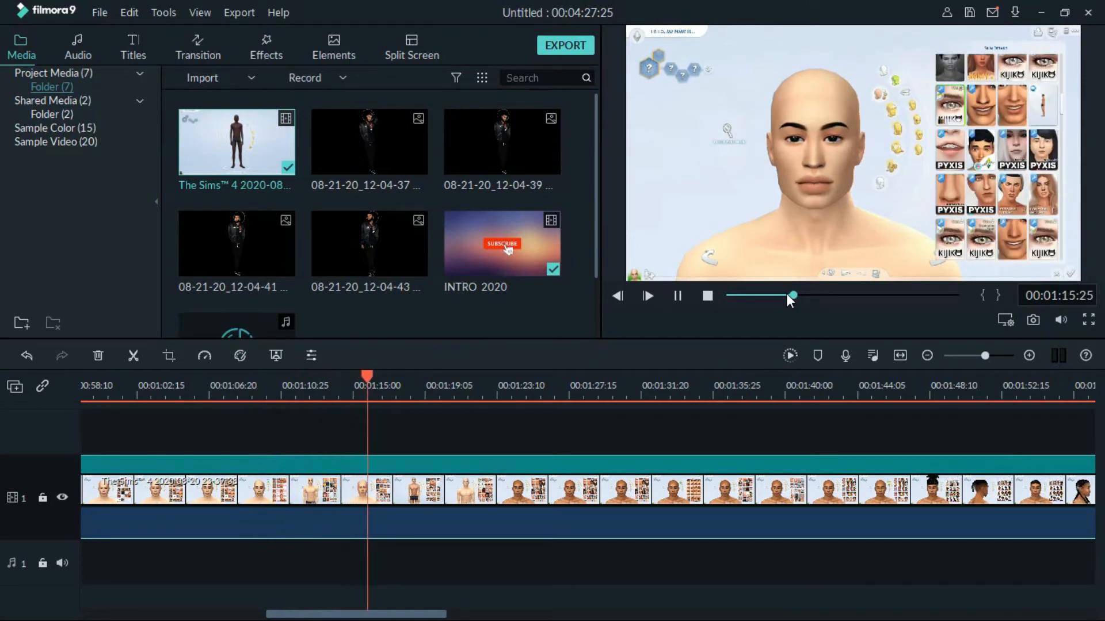
key(space)
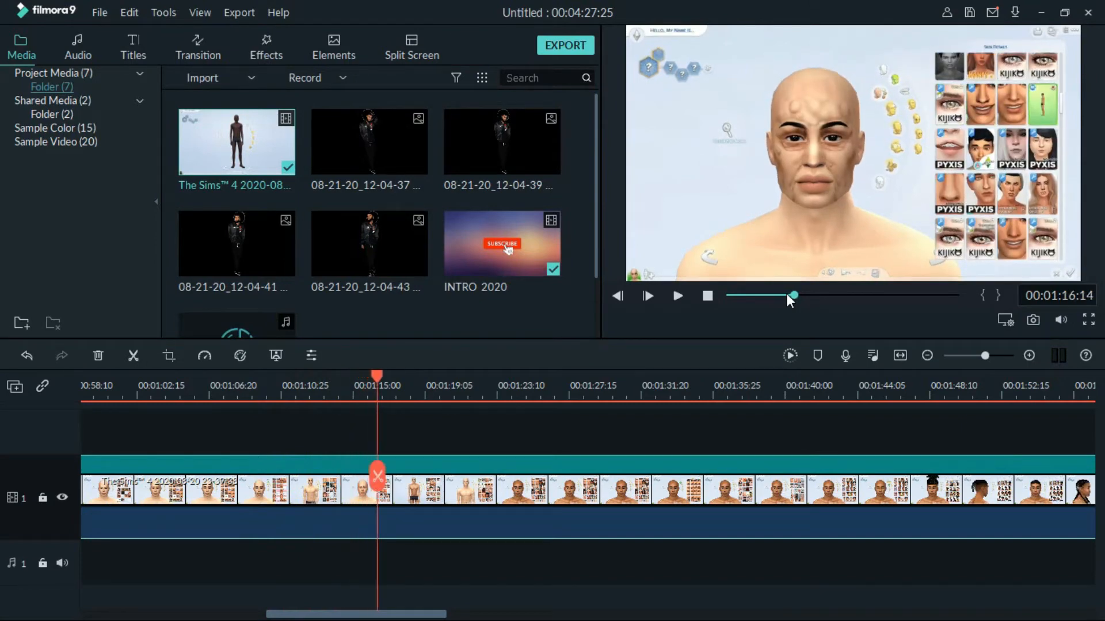
Split the Sims gameplay clip at 00:01:16:01 and again at 00:01:16:29
click(375, 377)
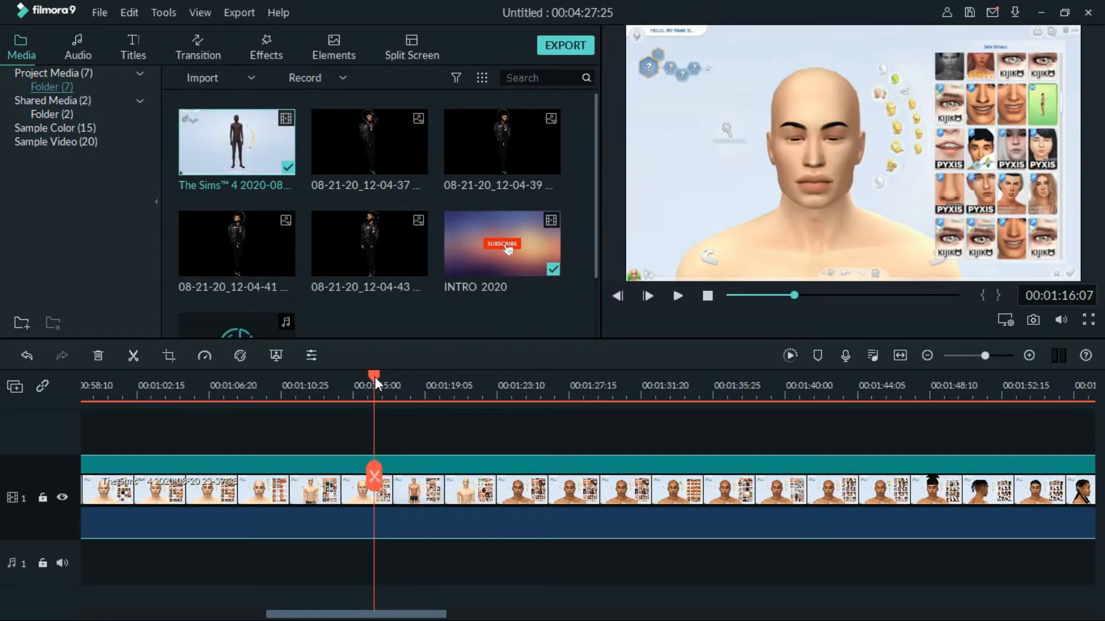
click(373, 378)
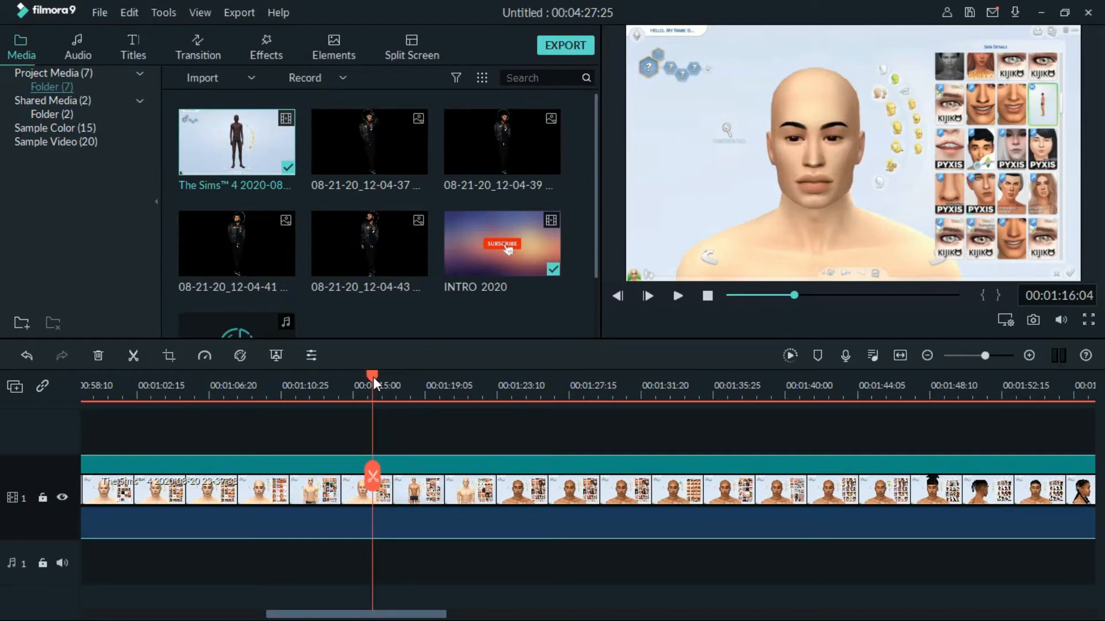
click(371, 377)
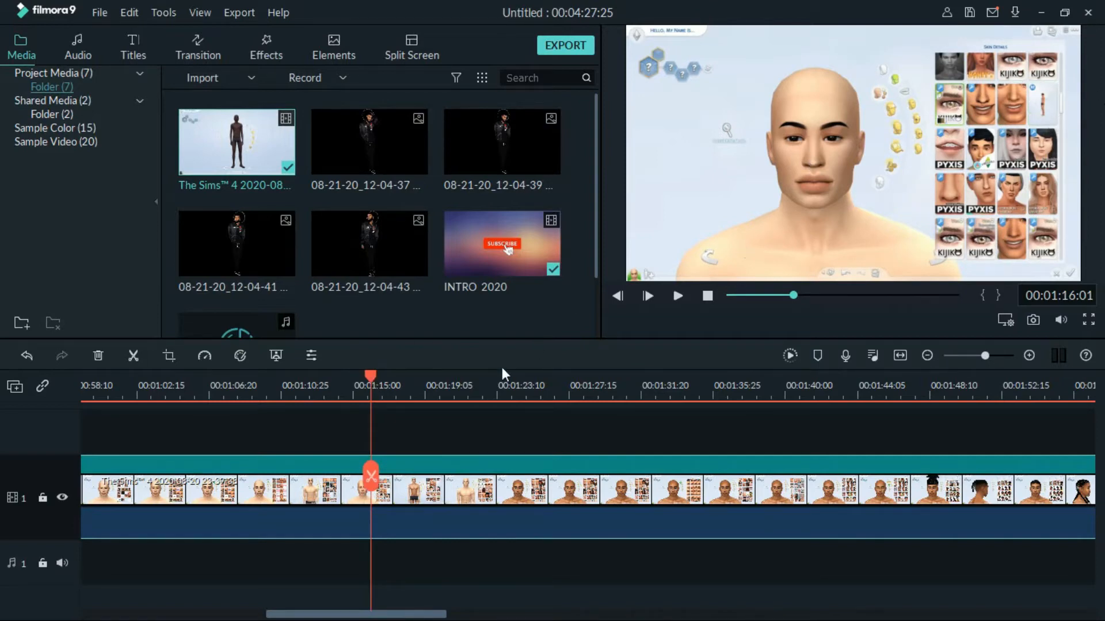
click(372, 484)
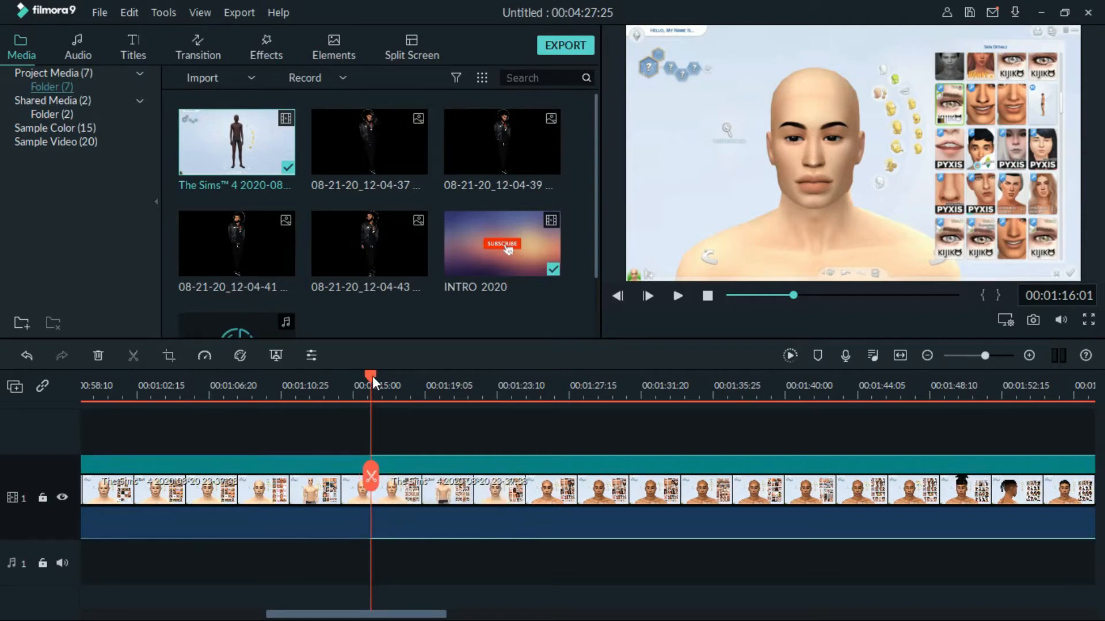
drag(372, 375, 374, 375)
drag(375, 375, 388, 379)
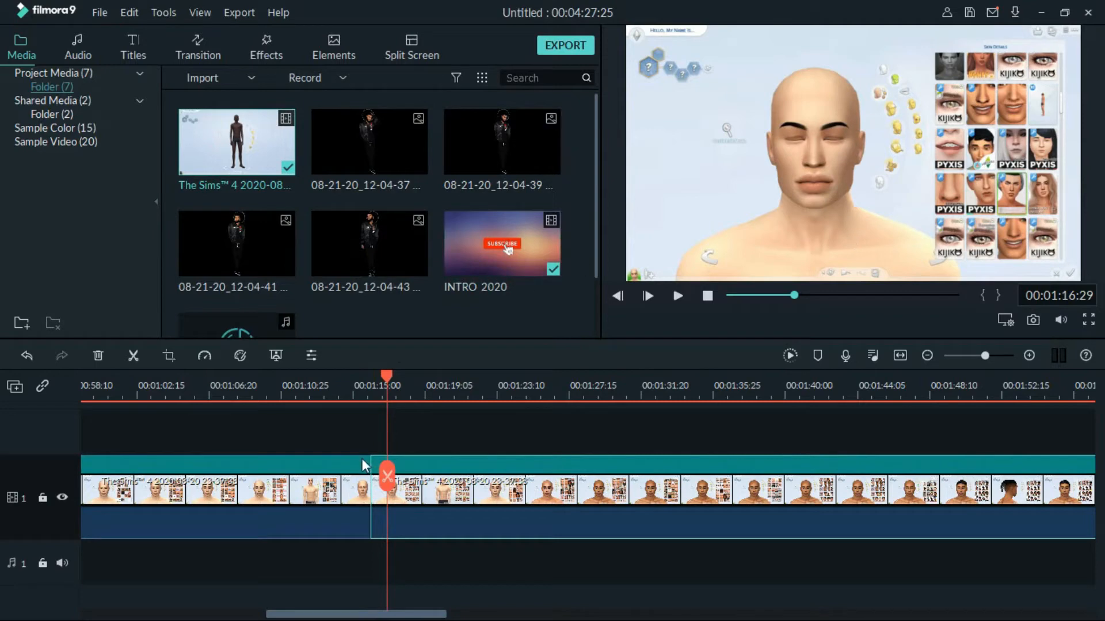
click(391, 486)
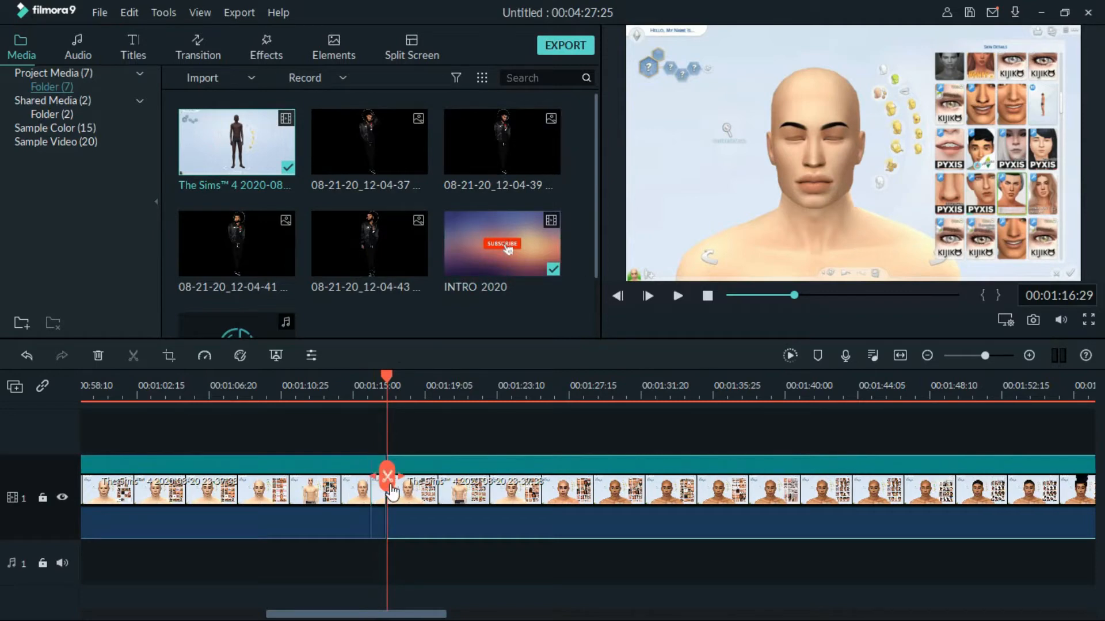
Delete the short gameplay segment between the two splits and play back across the join from 00:01:14:05
drag(388, 377, 498, 388)
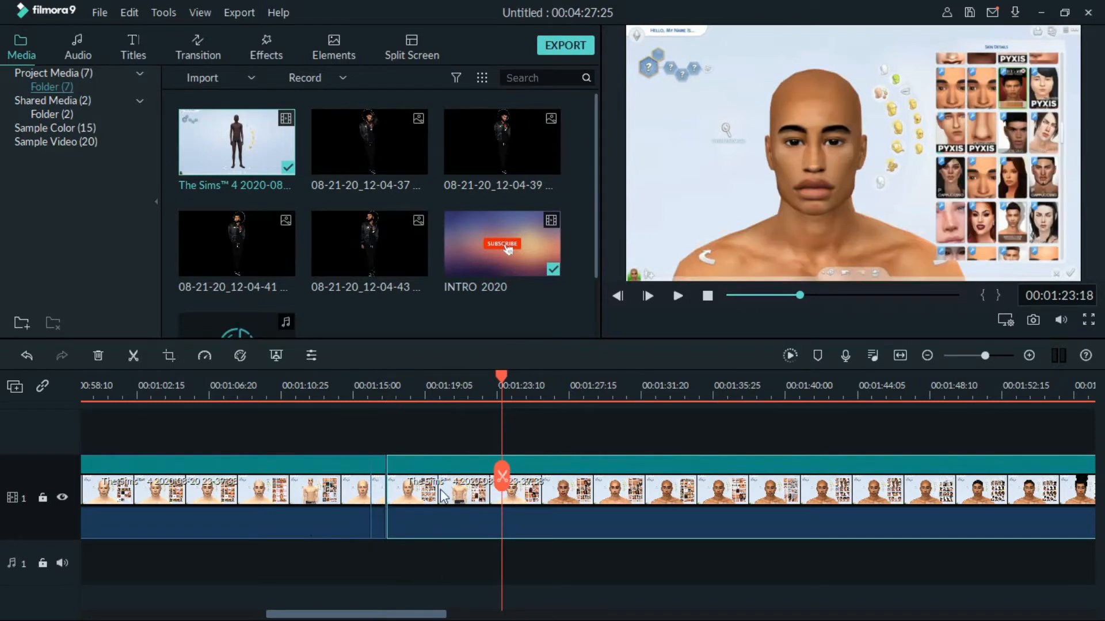
click(378, 492)
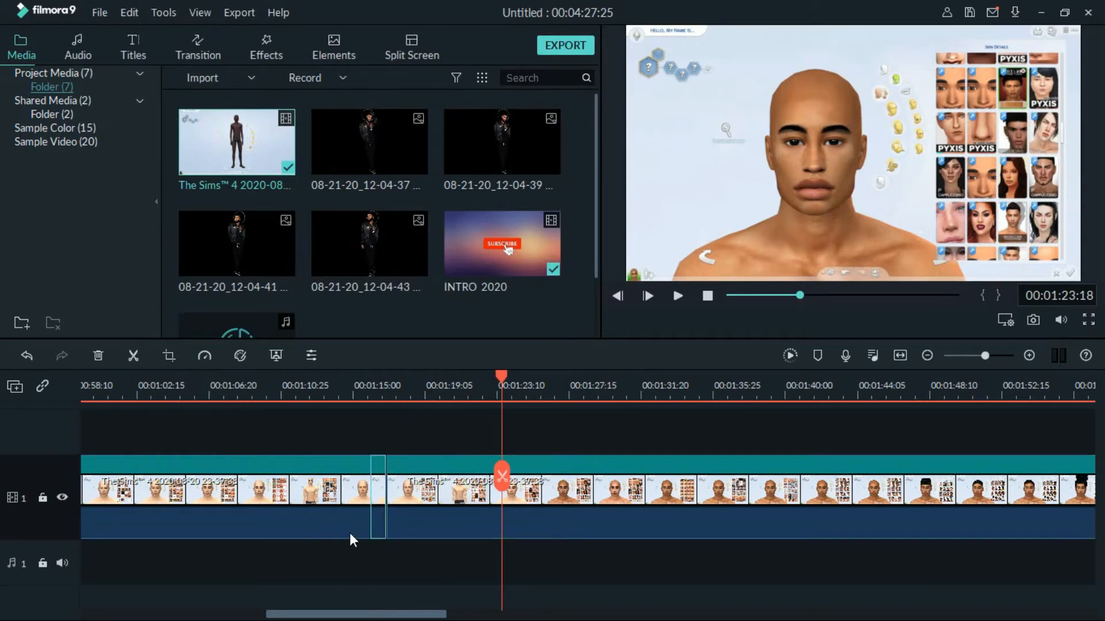
key(Delete)
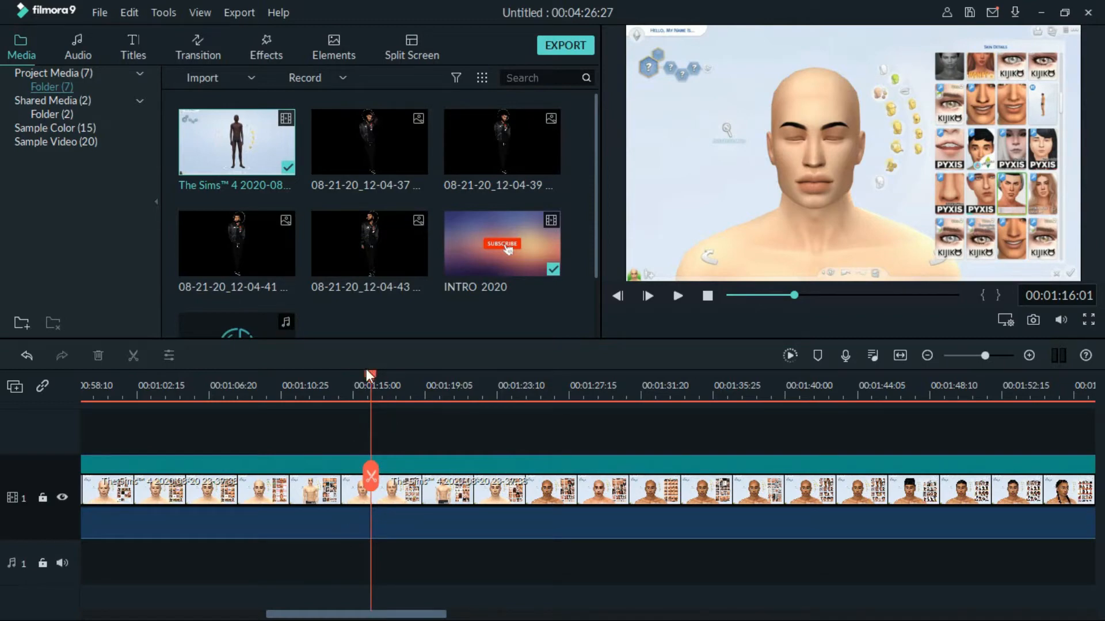
drag(366, 374, 340, 373)
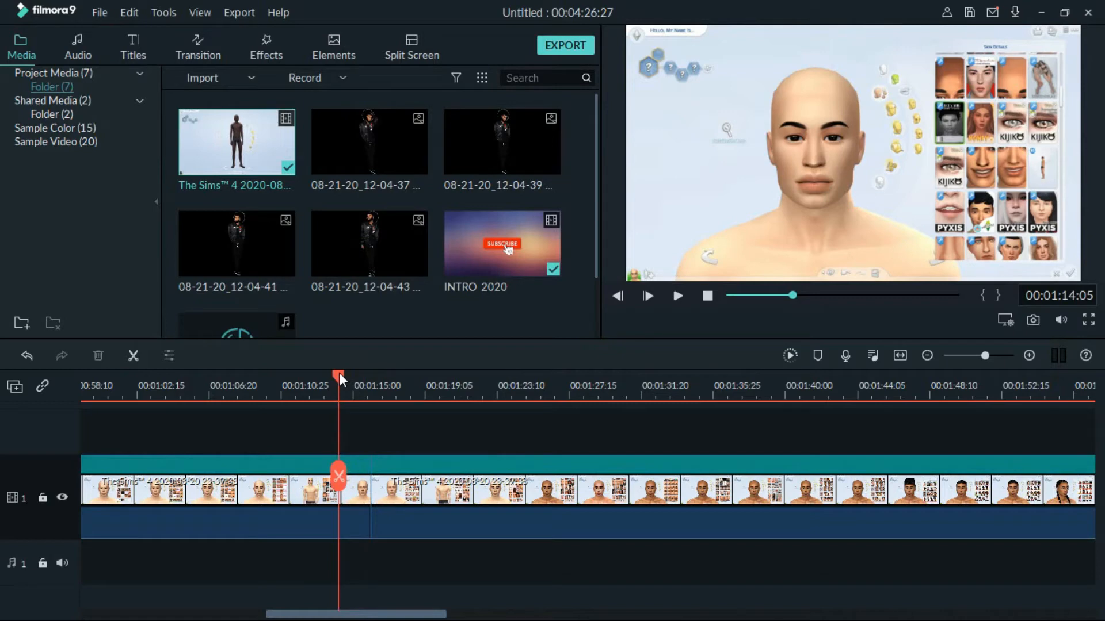
key(space)
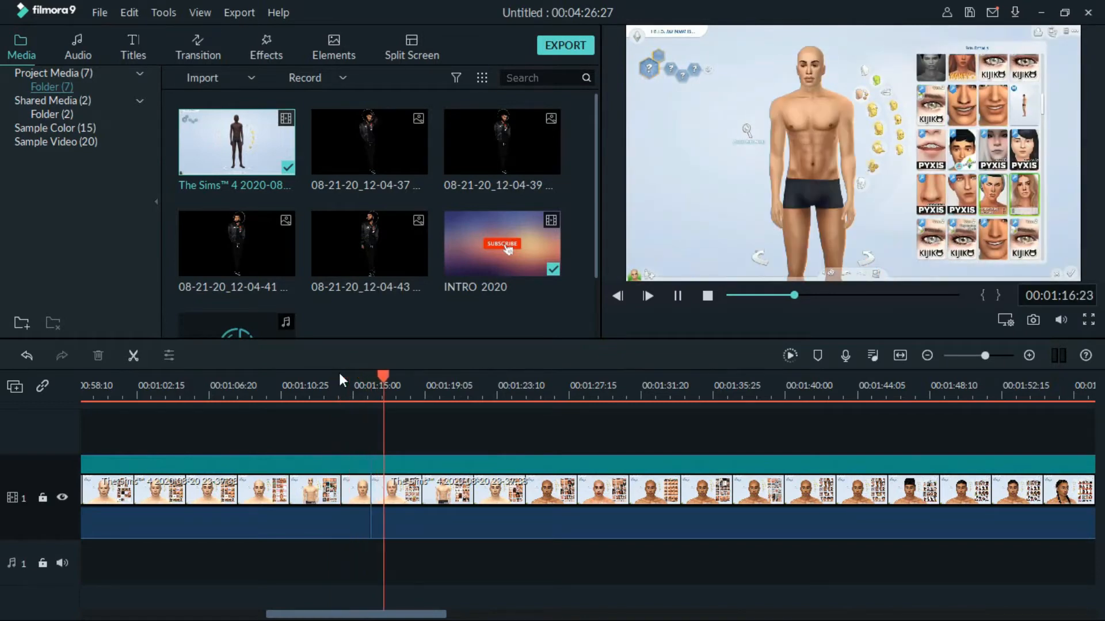
key(space)
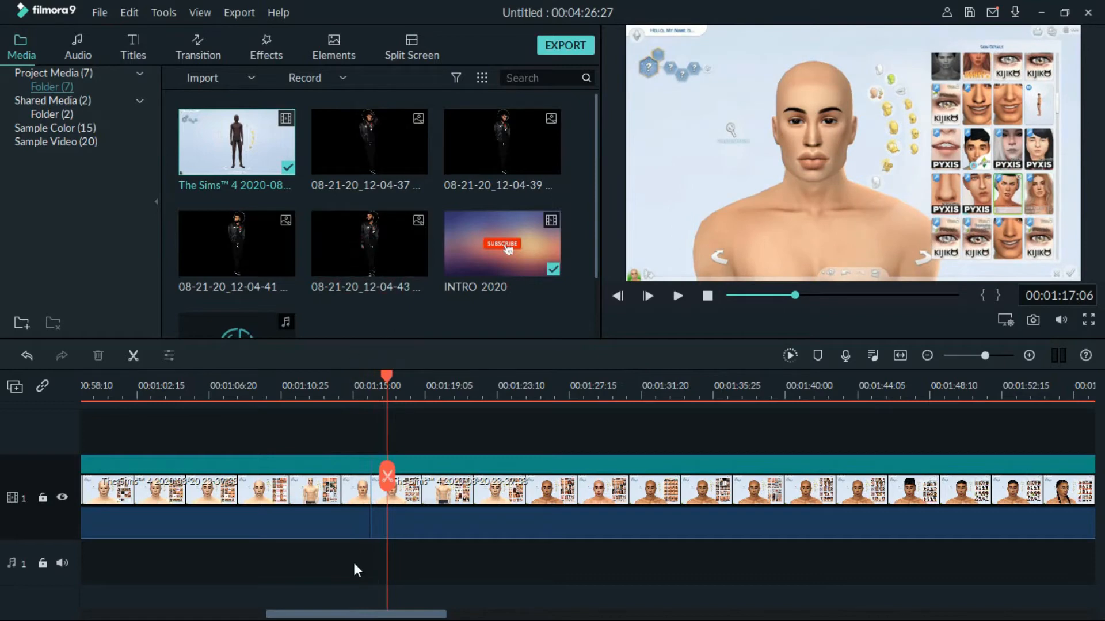
Place the FASSounds "Until The Stars Aligned" music on audio track 1, starting where the Sims gameplay clip begins
drag(355, 613, 172, 613)
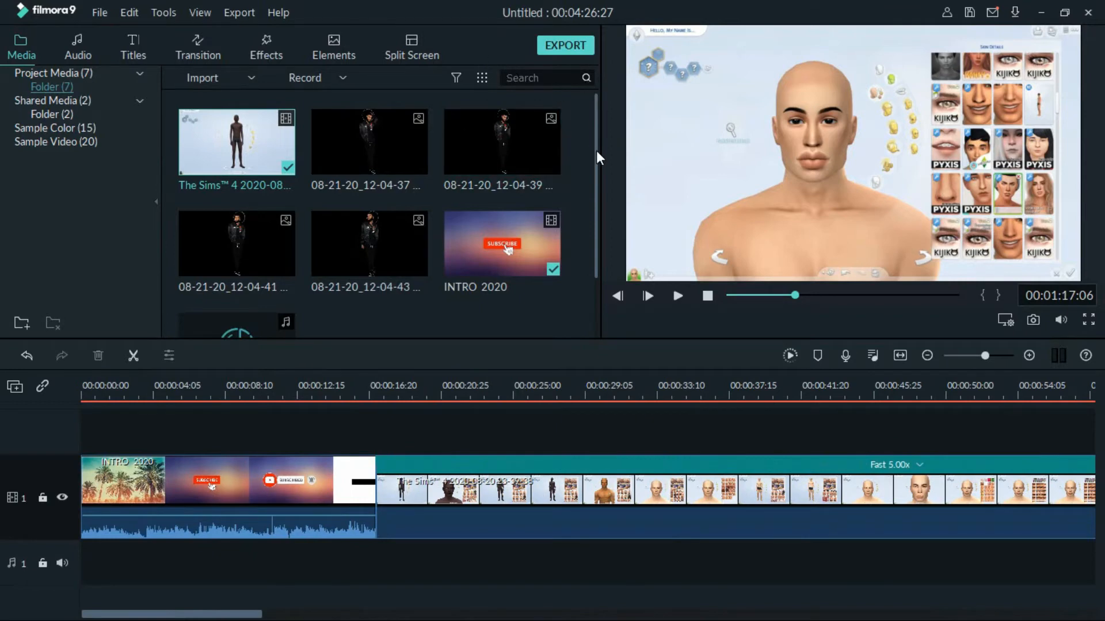
drag(596, 150, 590, 99)
scroll(492, 290, down, 2)
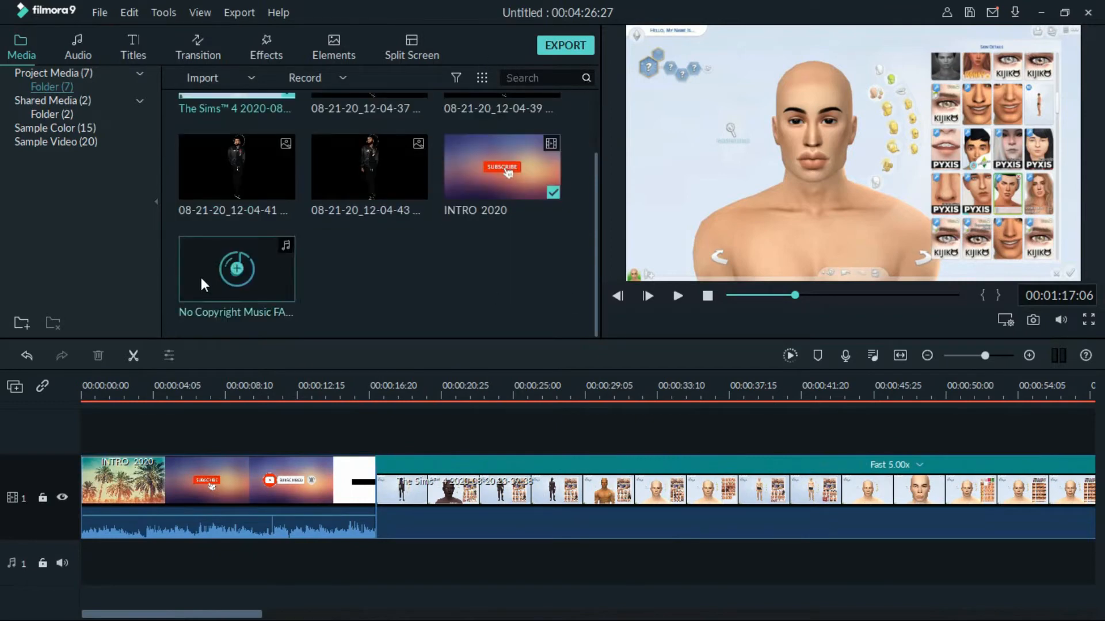
drag(202, 277, 381, 564)
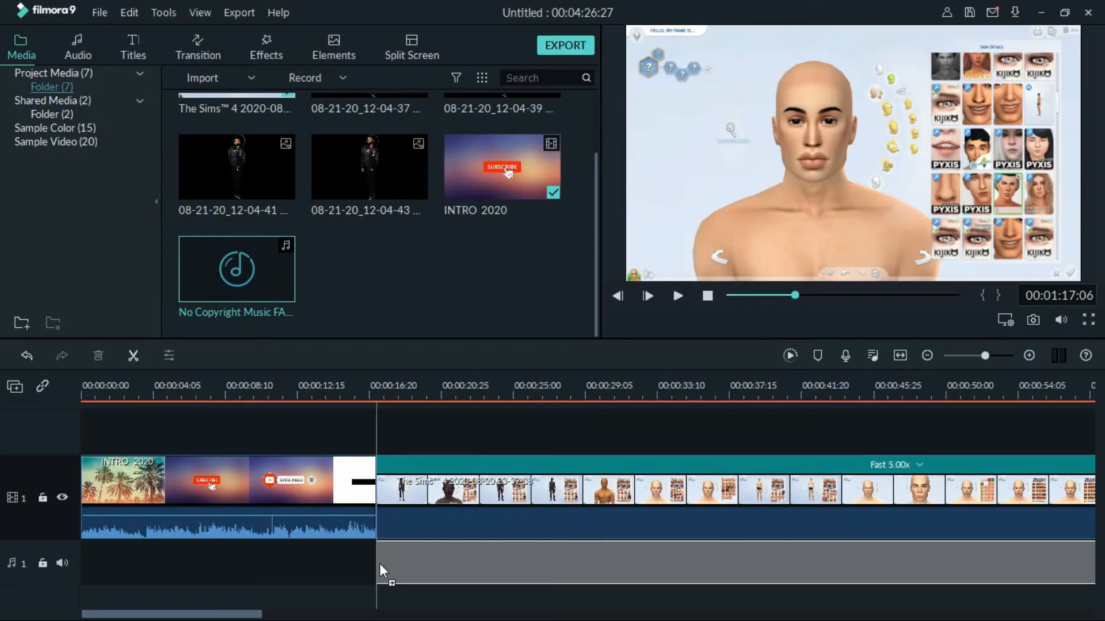
drag(380, 567, 381, 569)
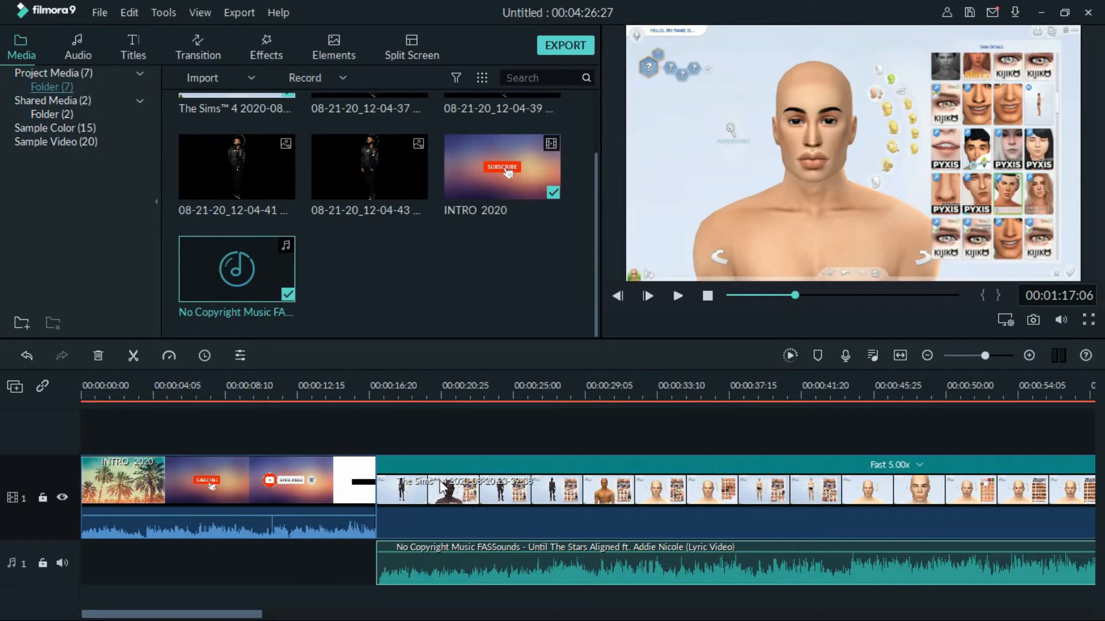
Open the audio adjustments of the "Until The Stars Aligned" music clip and give it a short fade-in
right_click(410, 572)
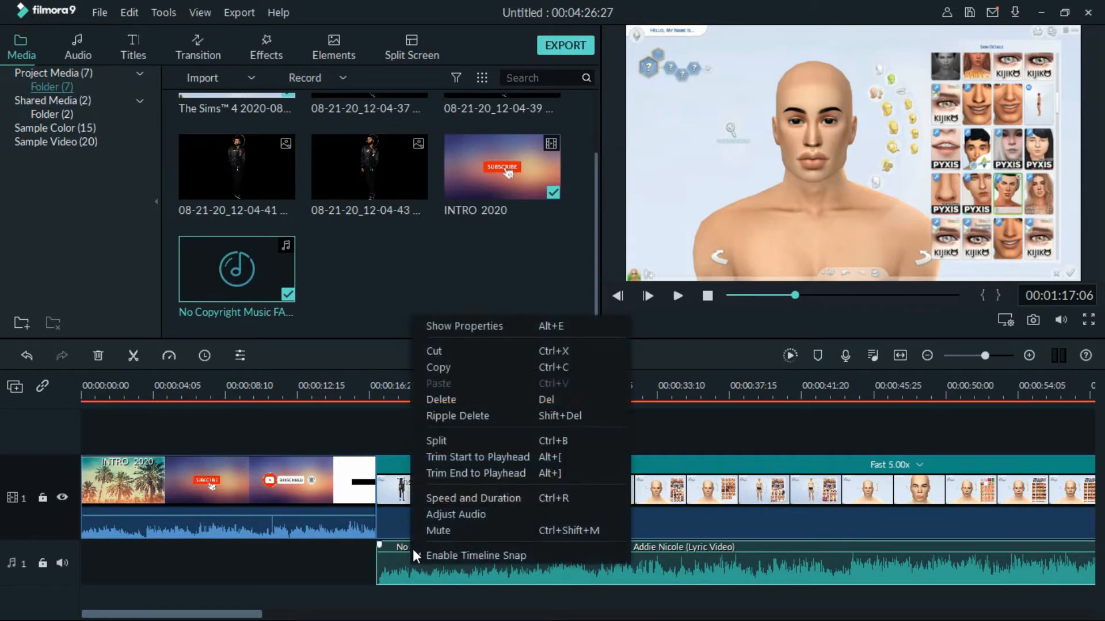
click(461, 515)
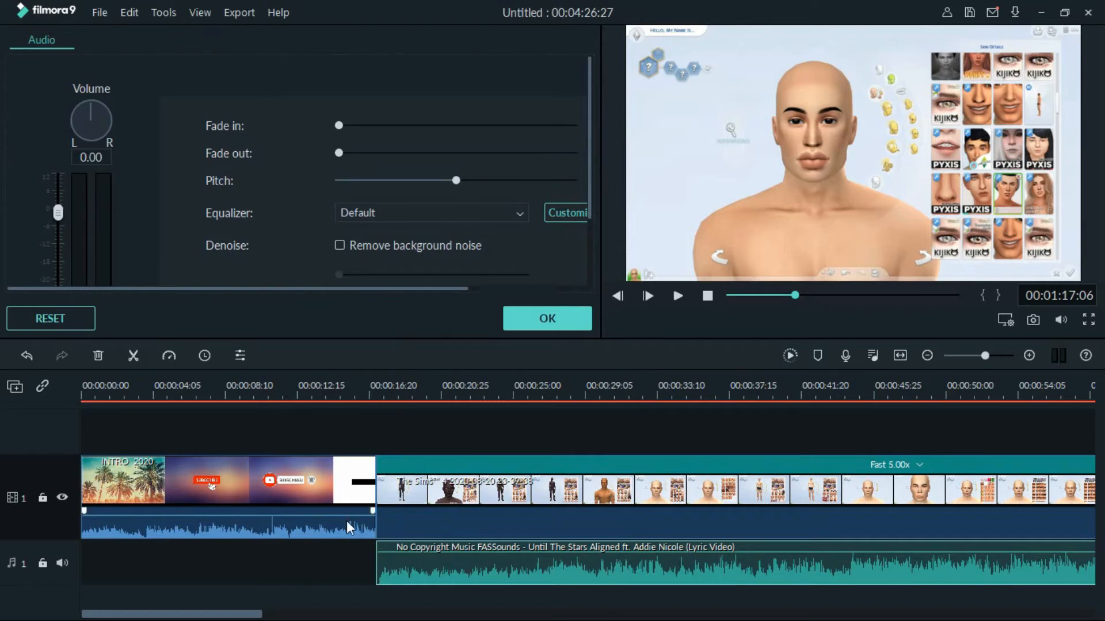
mouse_move(349, 517)
drag(341, 126, 344, 126)
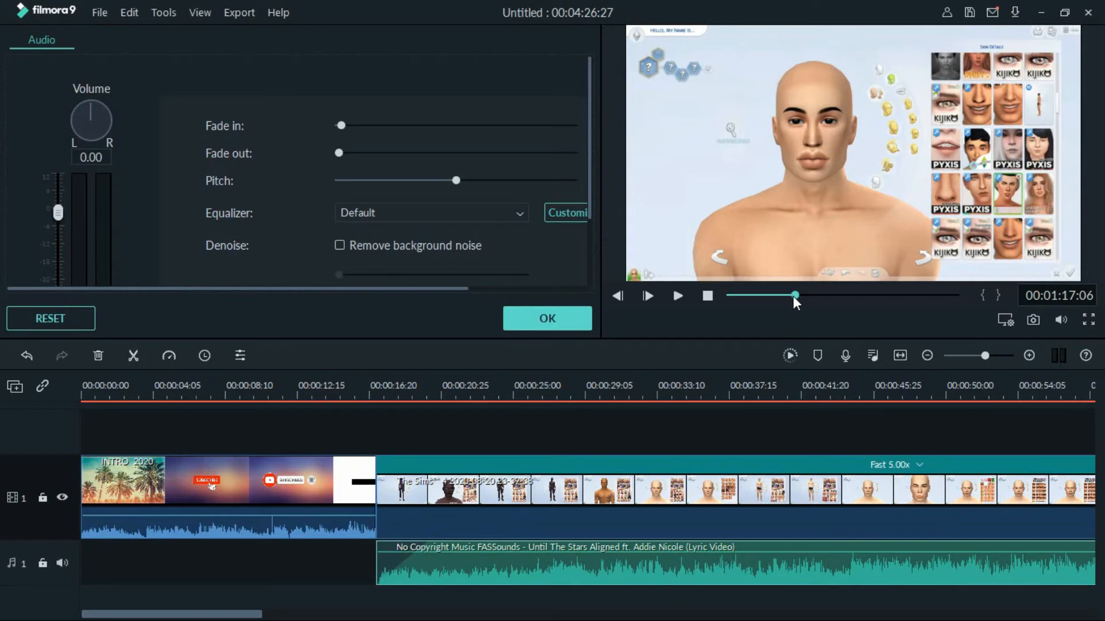
Play back from 00:00:16:09 across the end of the intro to check the music's fade-in
drag(793, 296, 742, 295)
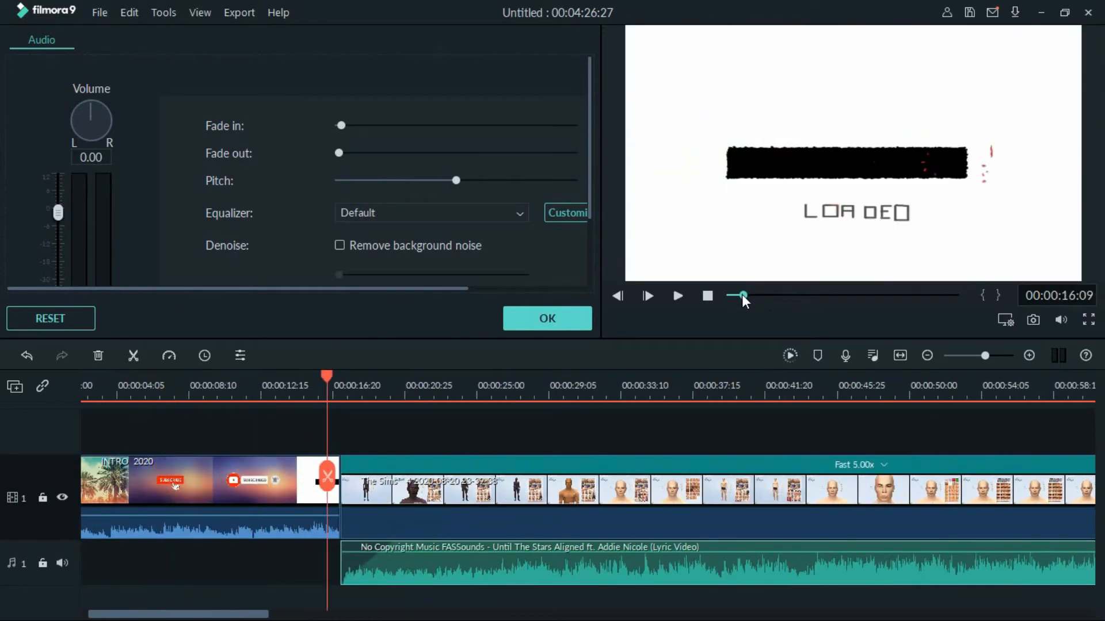
key(space)
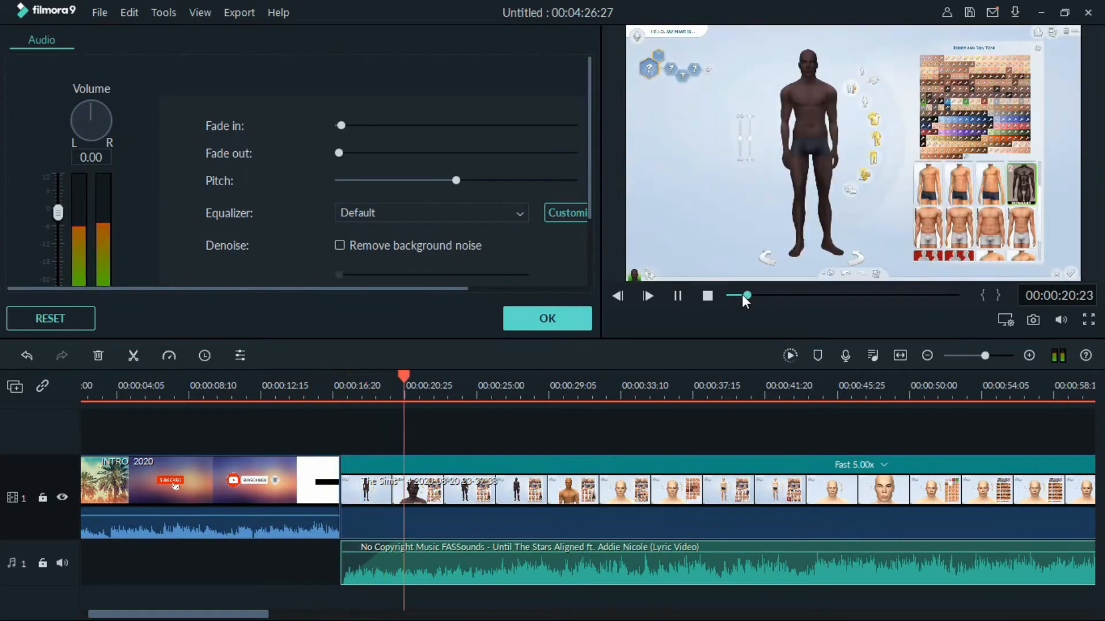
key(space)
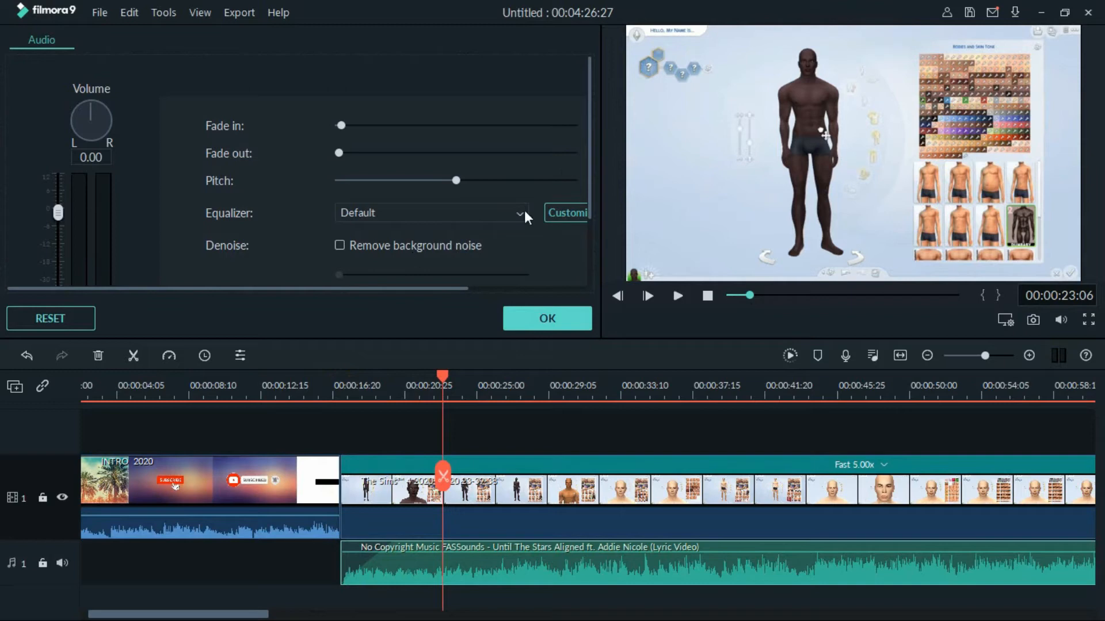
drag(589, 164, 588, 208)
scroll(577, 207, up, 3)
Try splitting only the music clip at 00:00:23:06 and undo the split
click(444, 477)
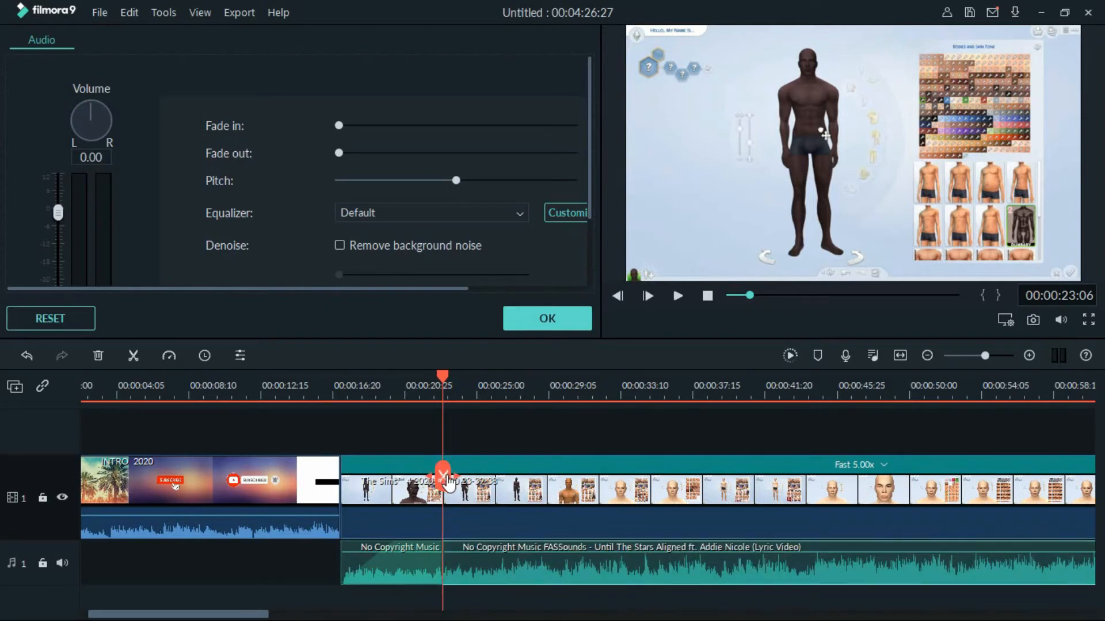
drag(444, 382, 505, 375)
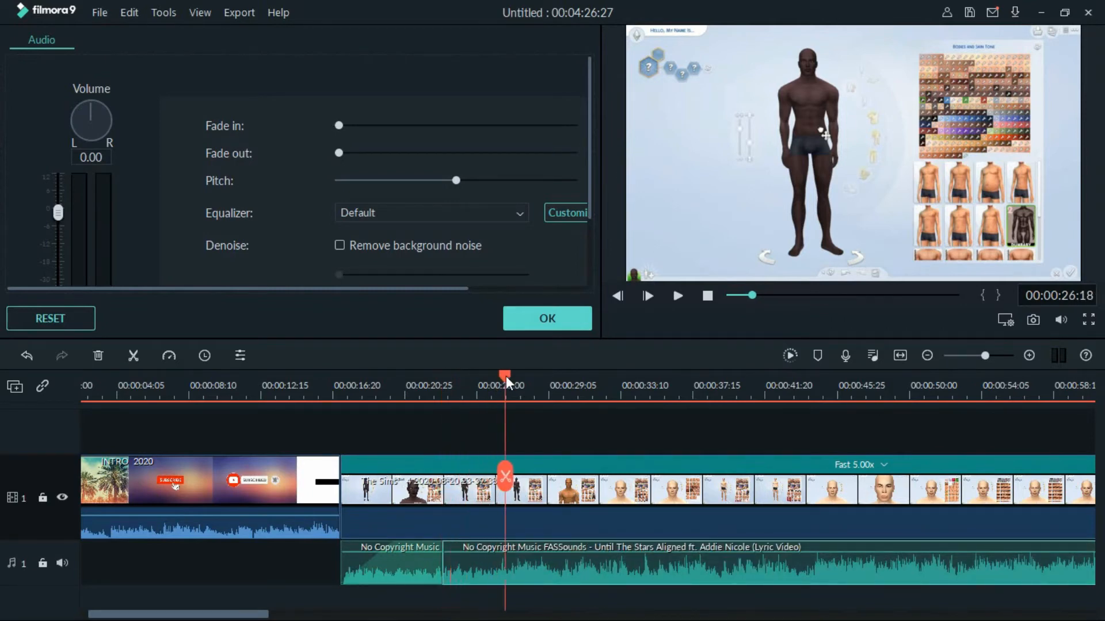
click(31, 361)
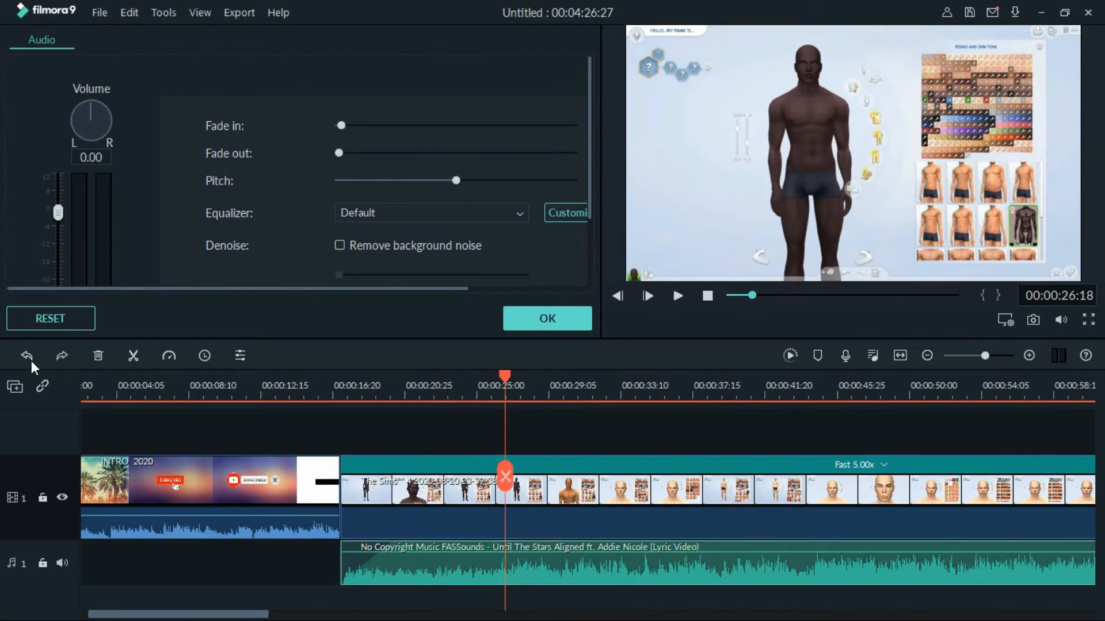
Try splitting only the Sims gameplay clip at 00:00:26:18 and undo the split
click(433, 527)
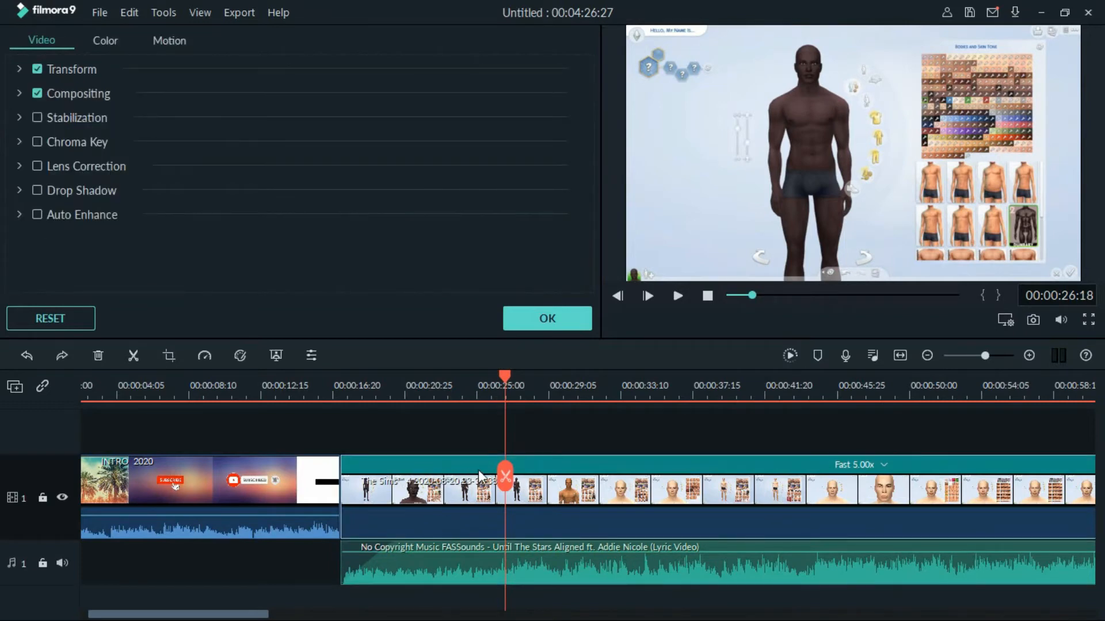
click(505, 480)
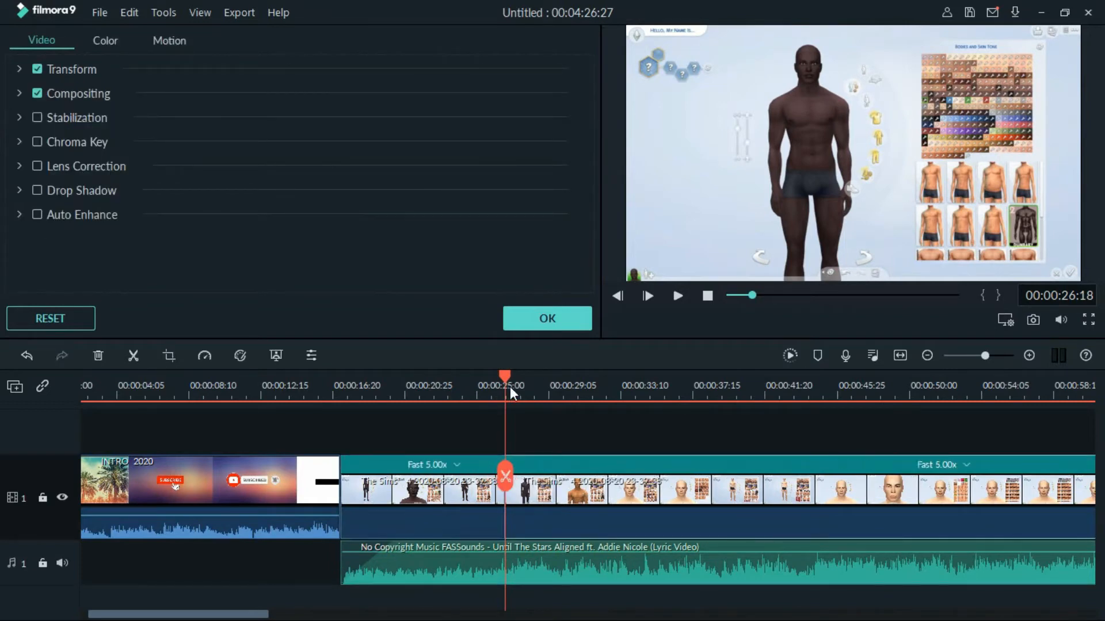
drag(510, 386, 557, 388)
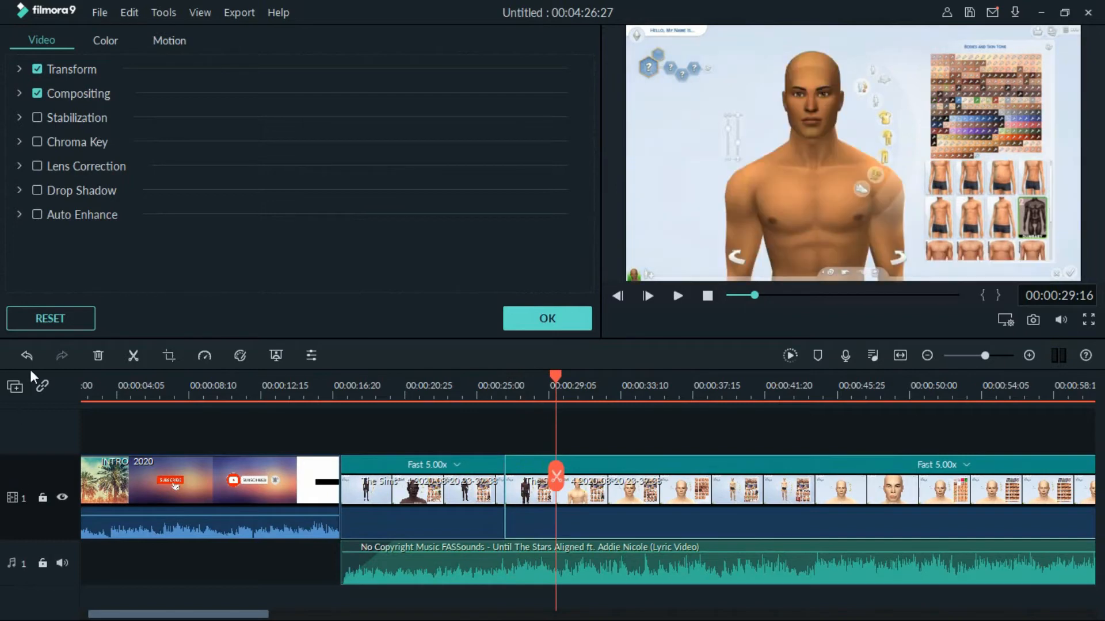
click(31, 359)
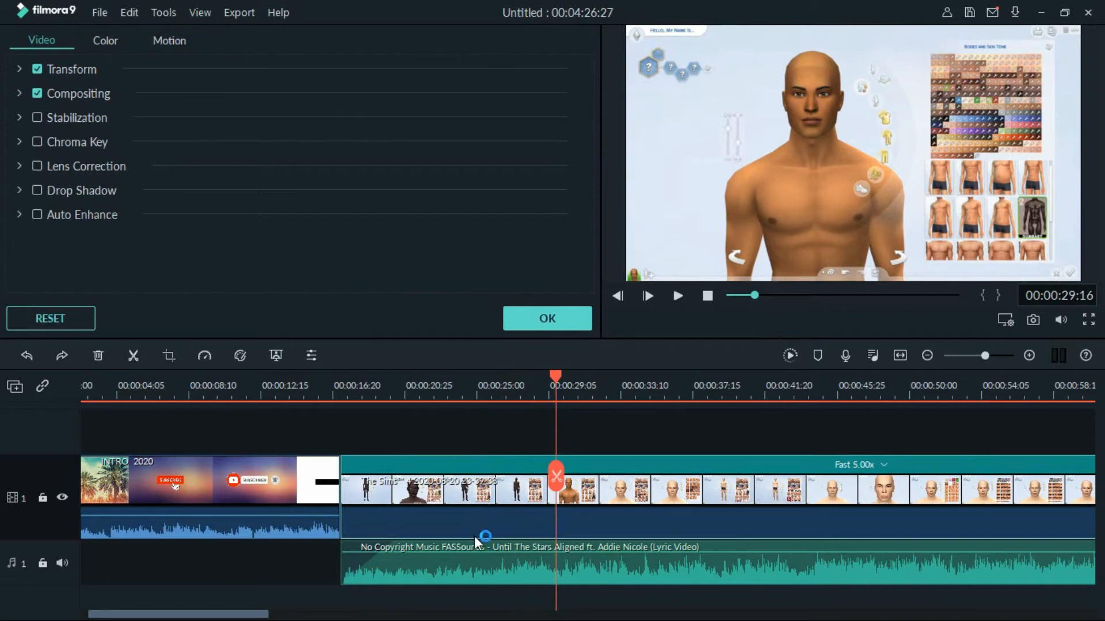
Try splitting the gameplay and music clips together at 00:00:29:16 and undo the split
click(474, 567)
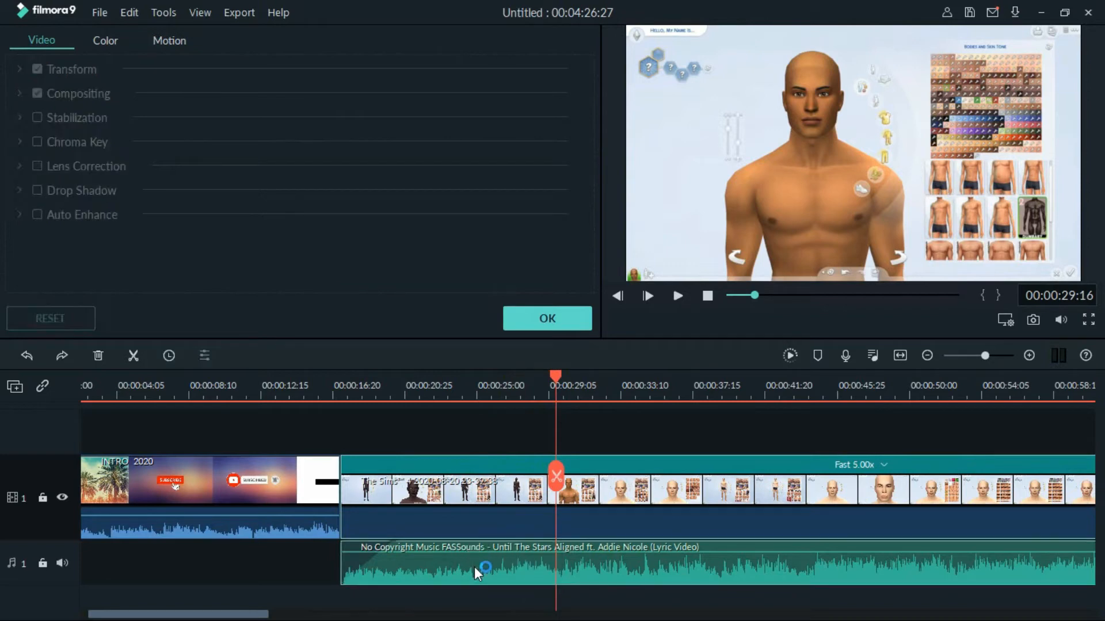
click(556, 484)
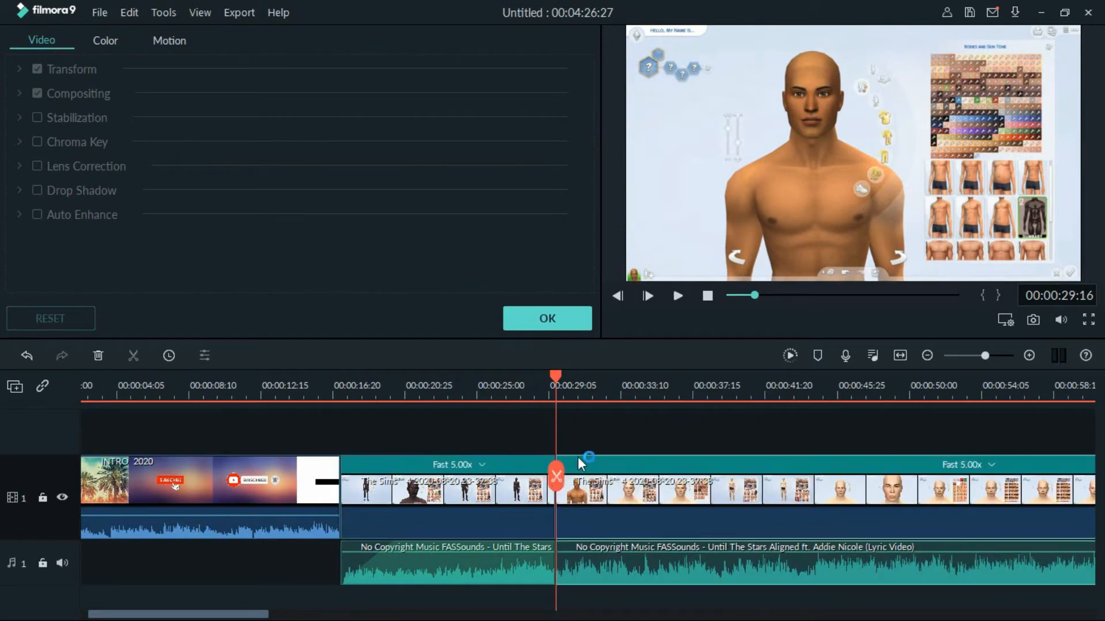
drag(558, 375, 618, 380)
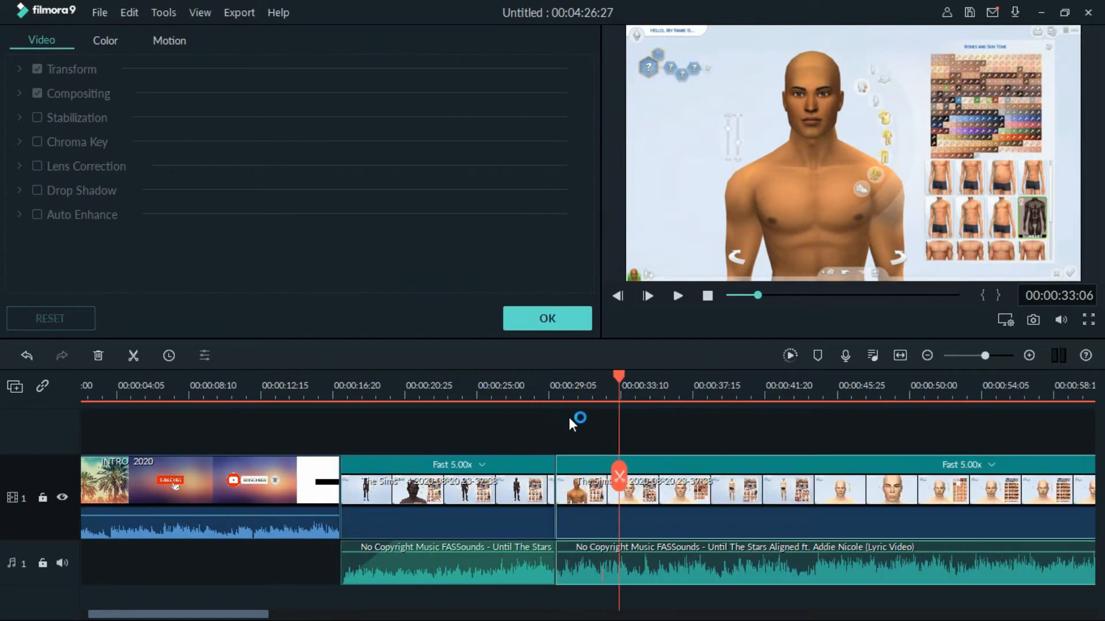
click(28, 355)
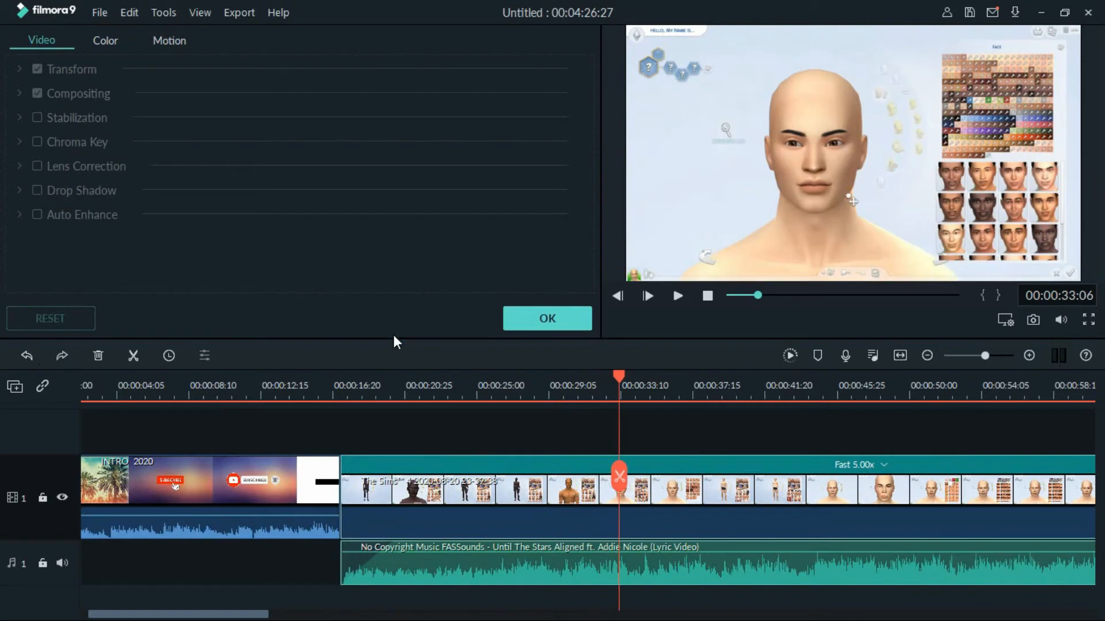
Close the clip settings and place a second copy of the FASSounds music on audio track 1, directly after the first one ends
click(561, 317)
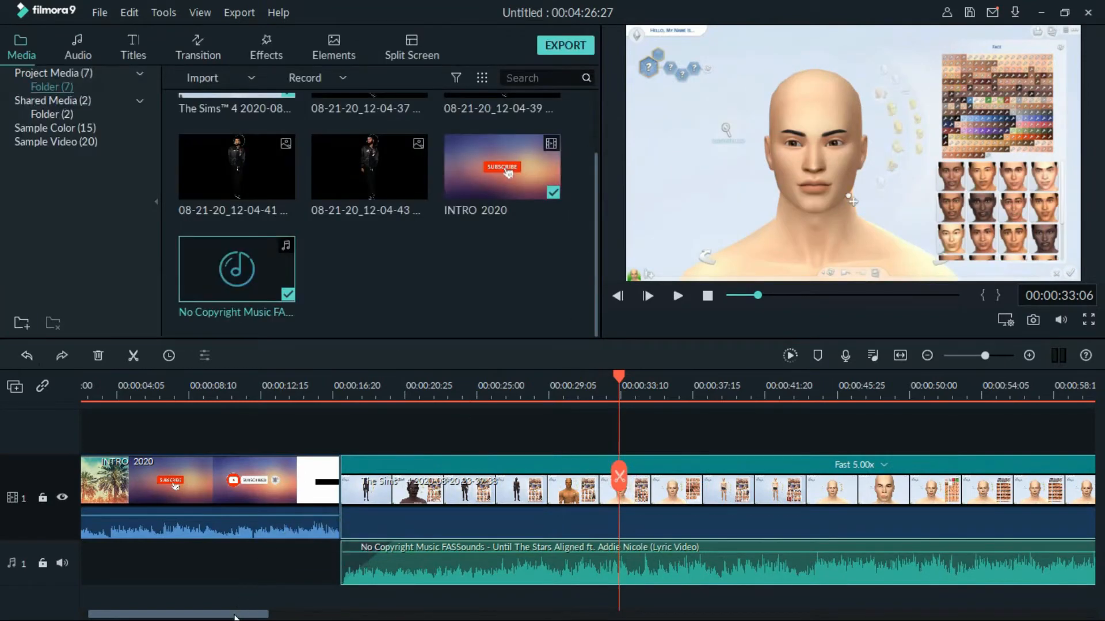
drag(234, 616, 880, 570)
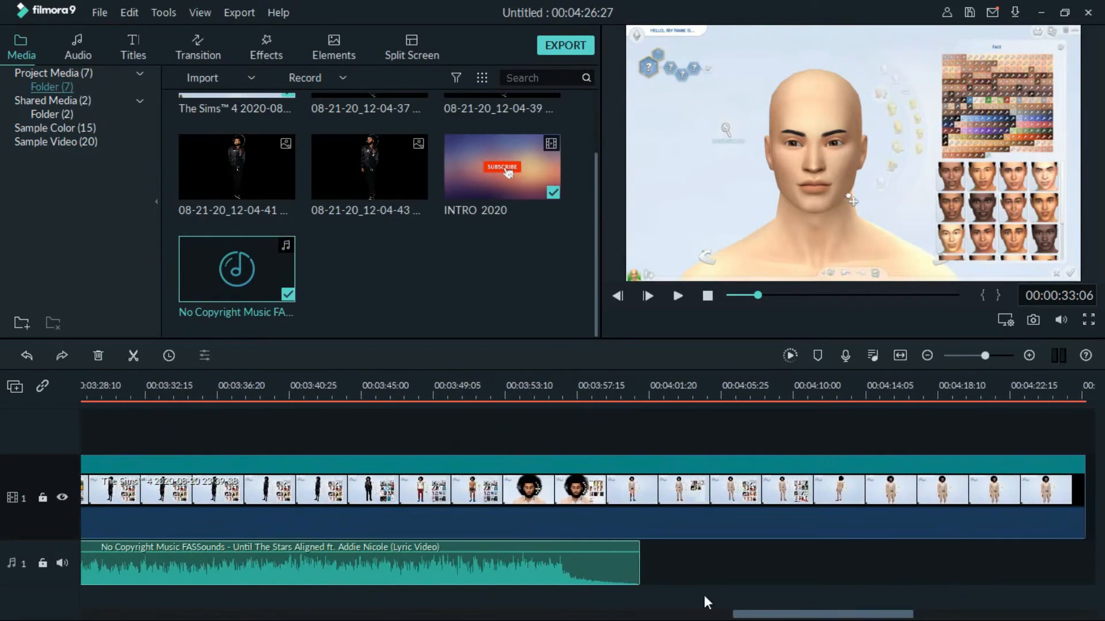
mouse_move(801, 614)
mouse_down()
mouse_move(598, 611)
mouse_move(806, 613)
mouse_up()
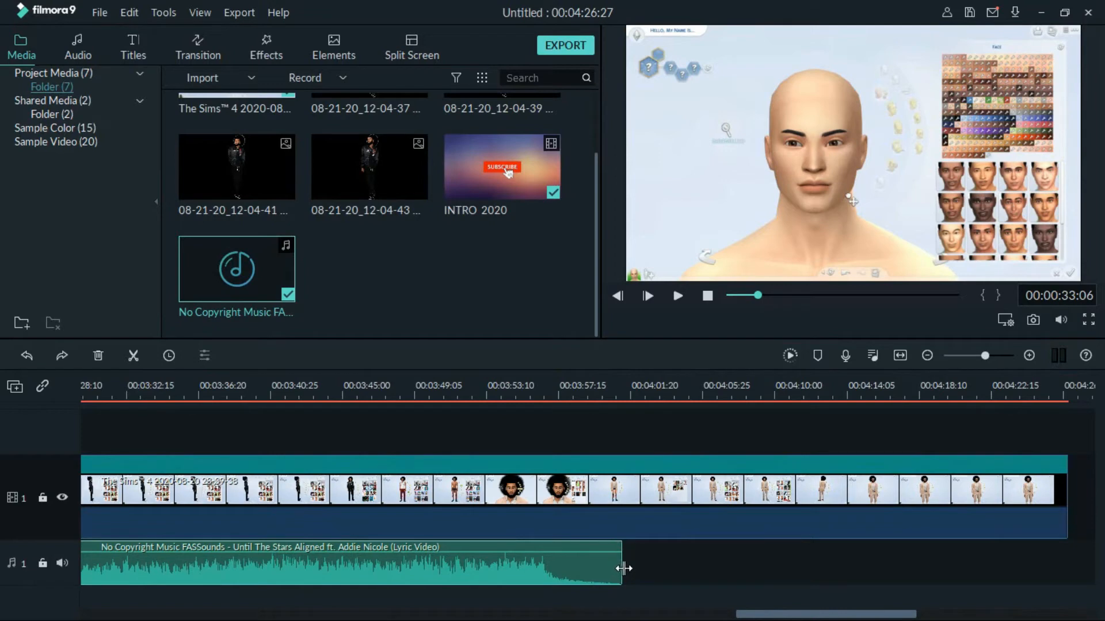
drag(622, 568, 643, 579)
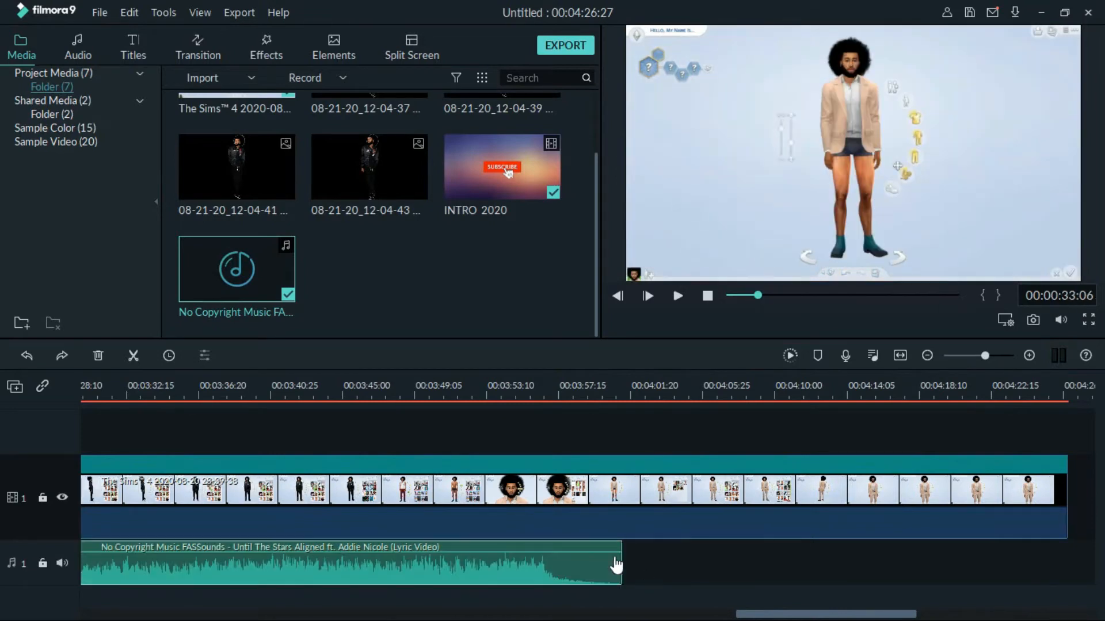
drag(228, 280, 620, 535)
drag(619, 527, 619, 527)
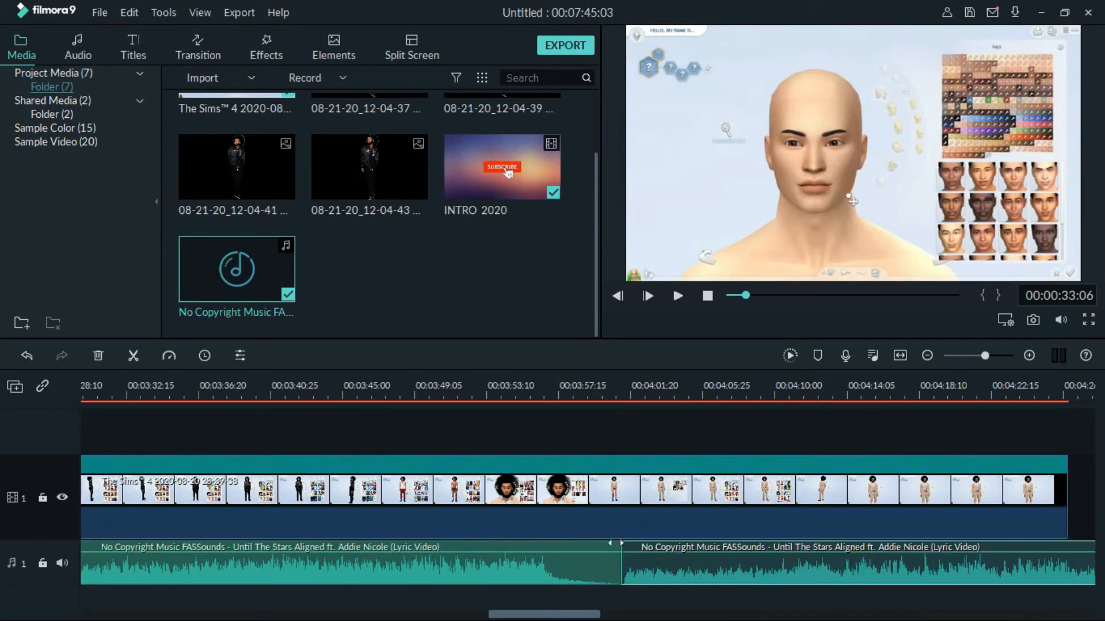
Split the first music clip at 00:03:57:11, where it grows quiet, and delete its remaining tail
double_click(588, 562)
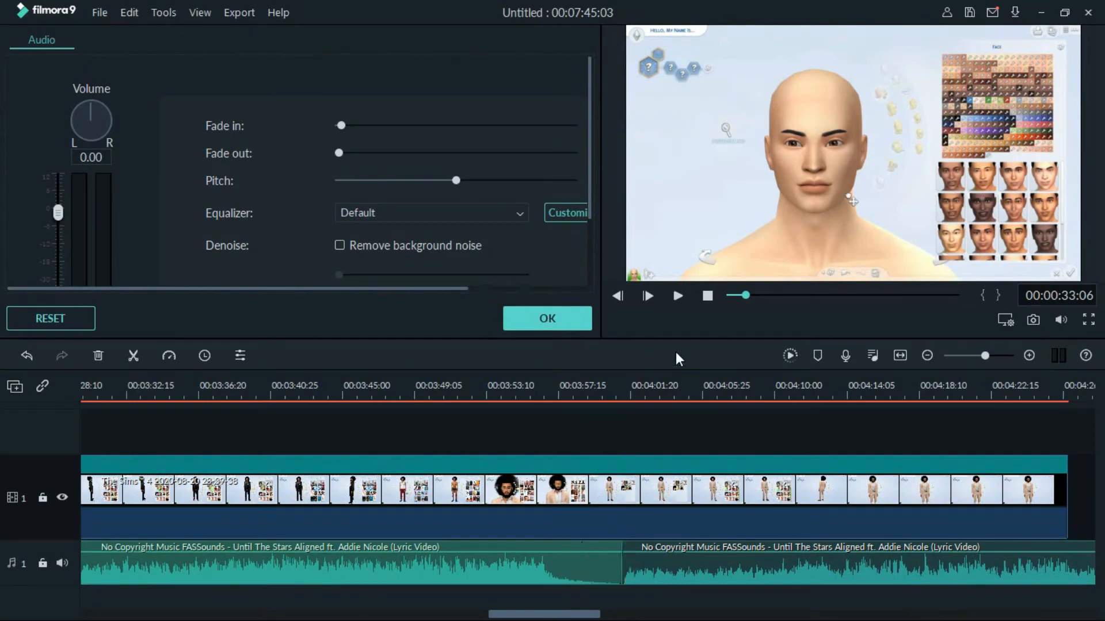
drag(745, 295, 841, 299)
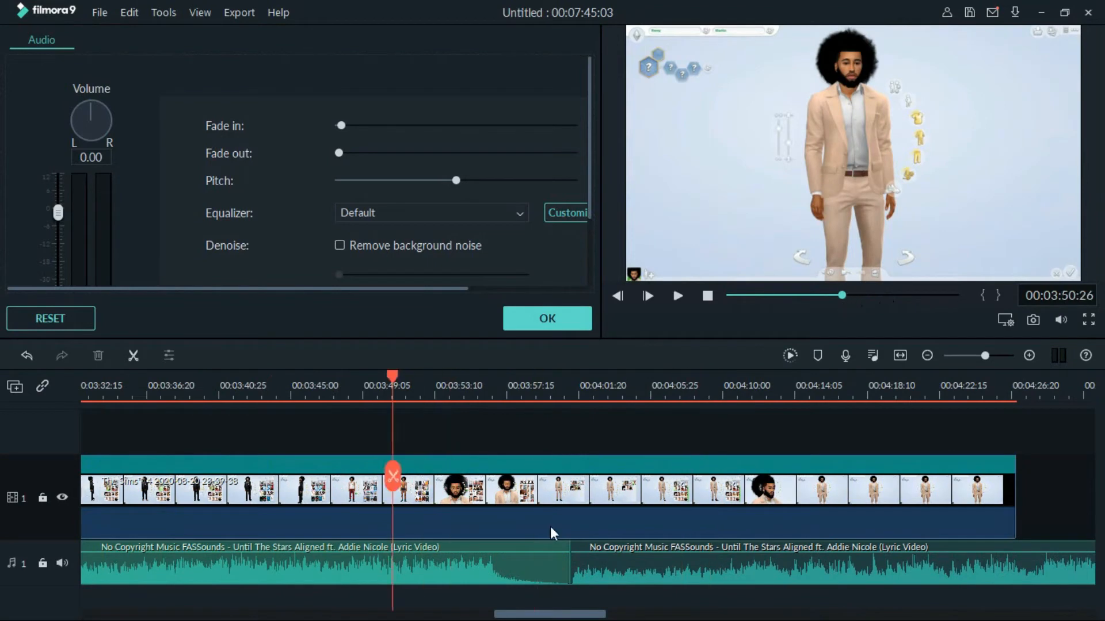
click(491, 565)
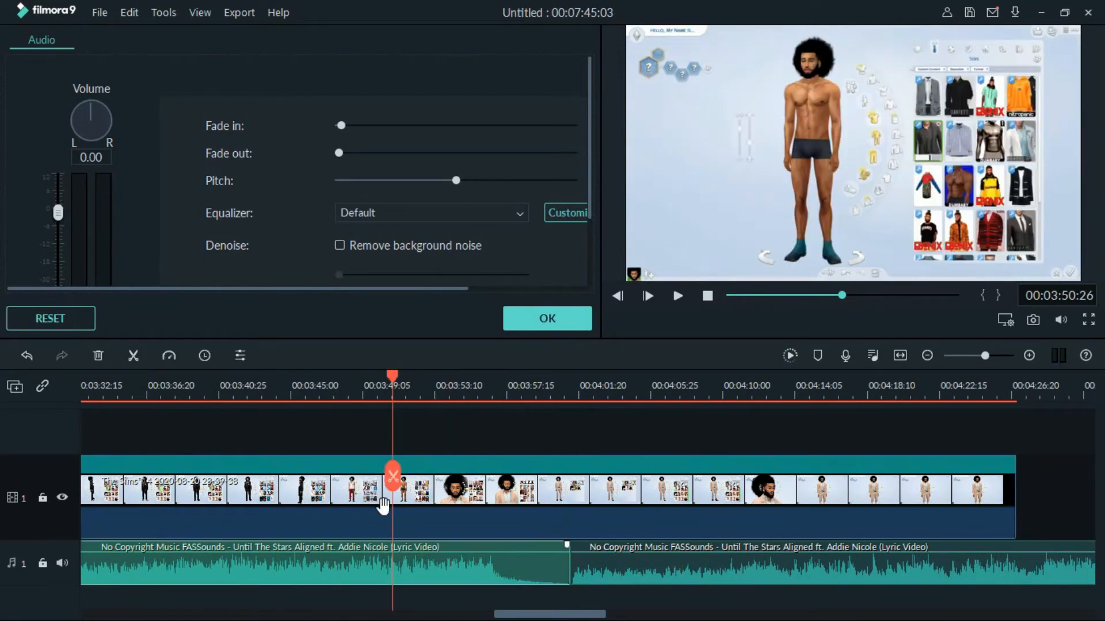
drag(392, 477, 504, 571)
click(505, 562)
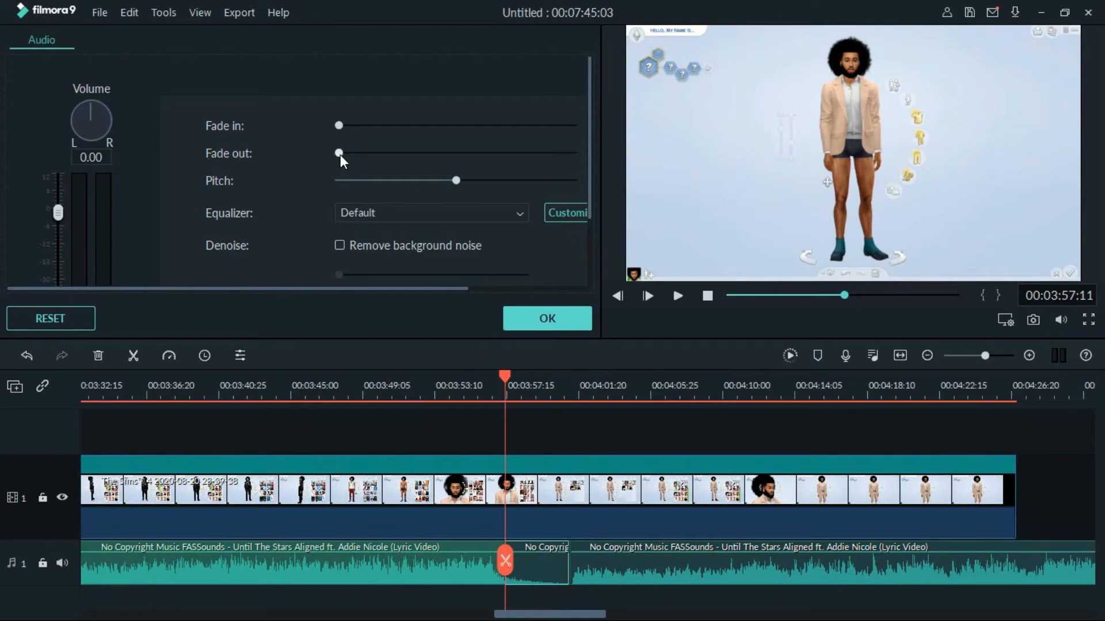
drag(341, 154, 343, 153)
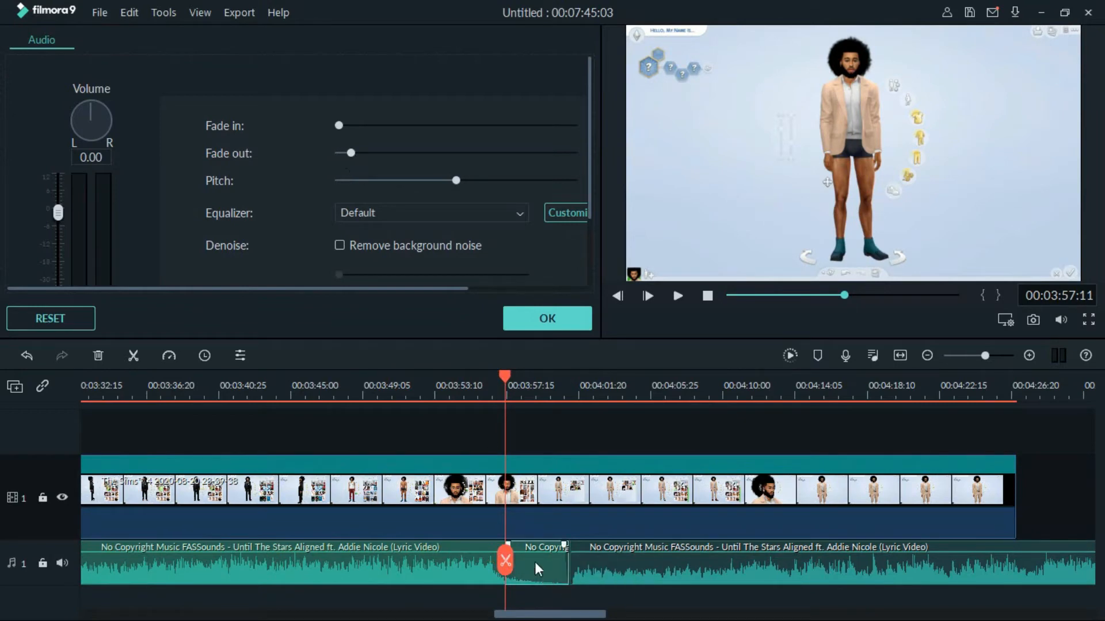
key(Delete)
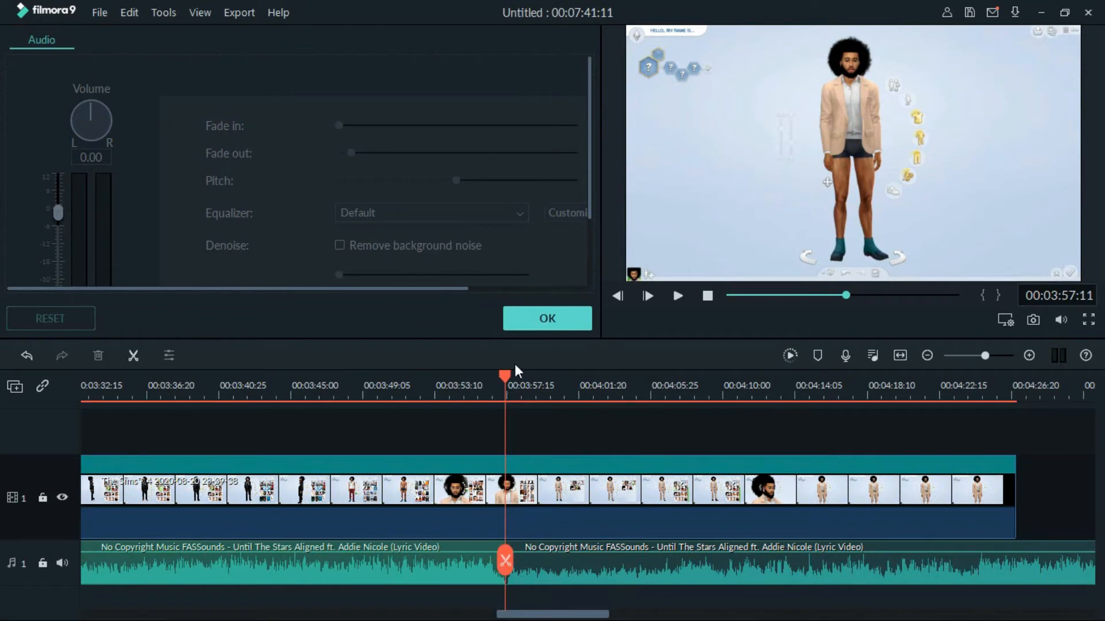
Split the second music clip at 00:04:31:01, shortly past the end of the gameplay, and delete everything after the split
click(654, 573)
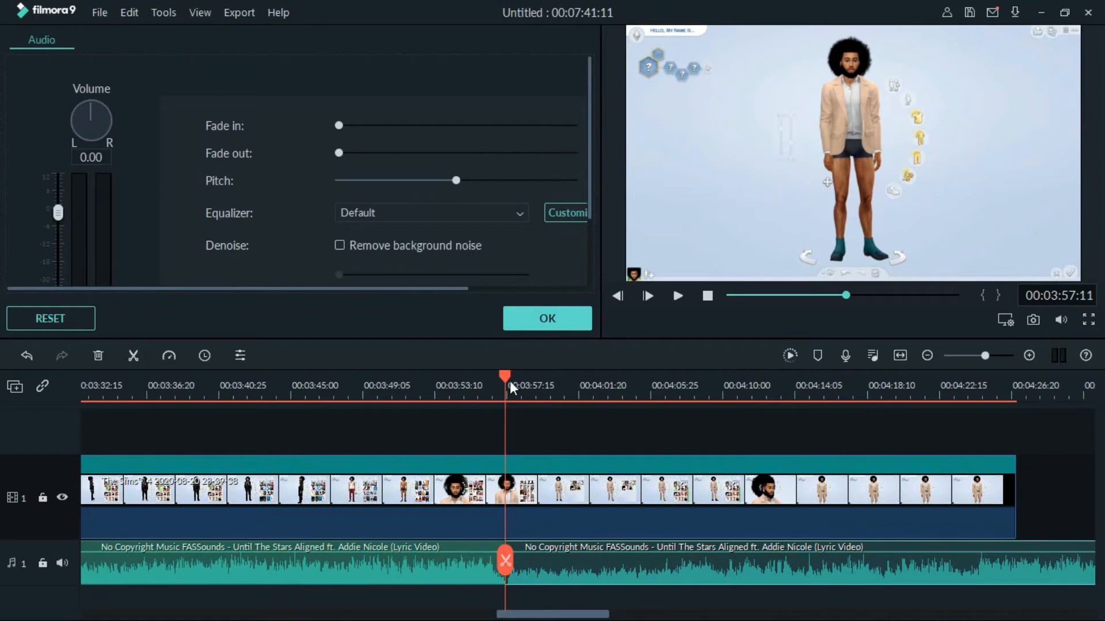
drag(507, 375, 1052, 420)
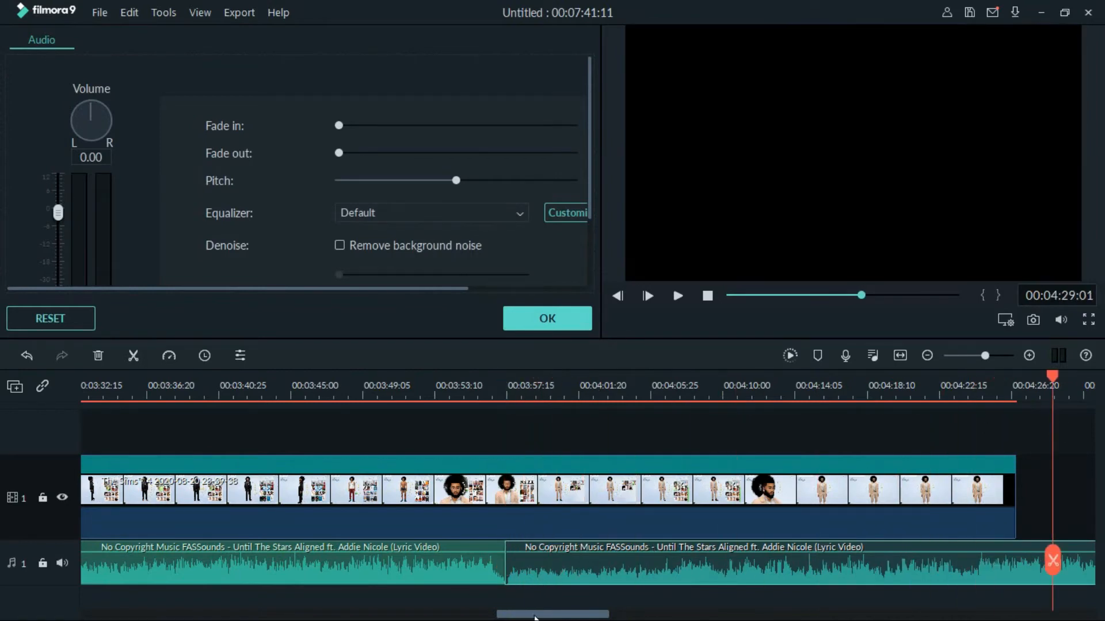
drag(535, 617, 596, 616)
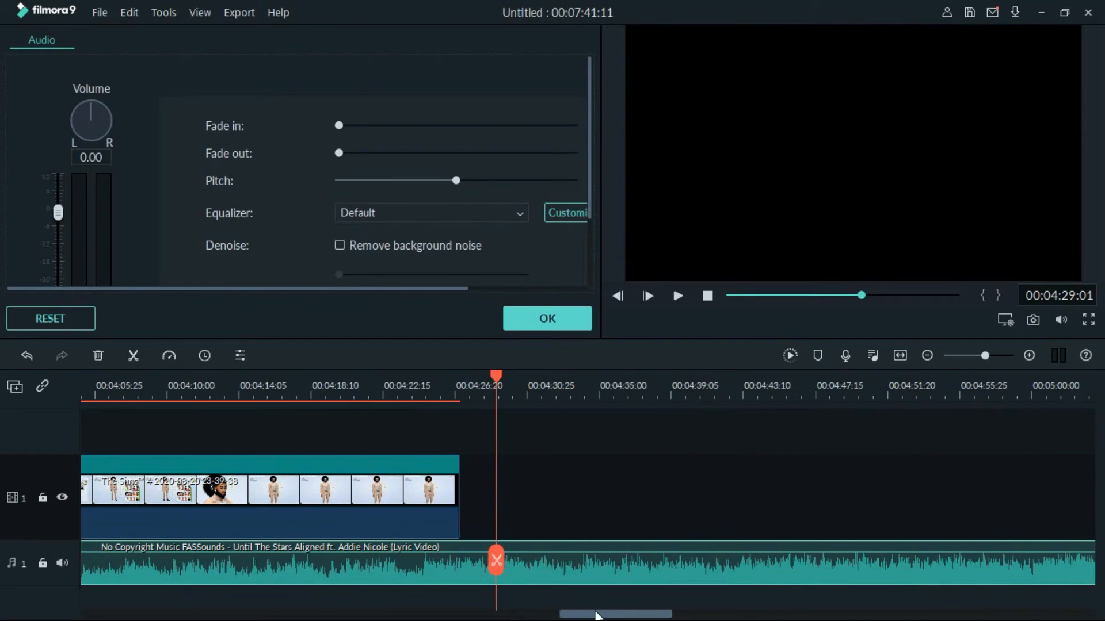
click(498, 379)
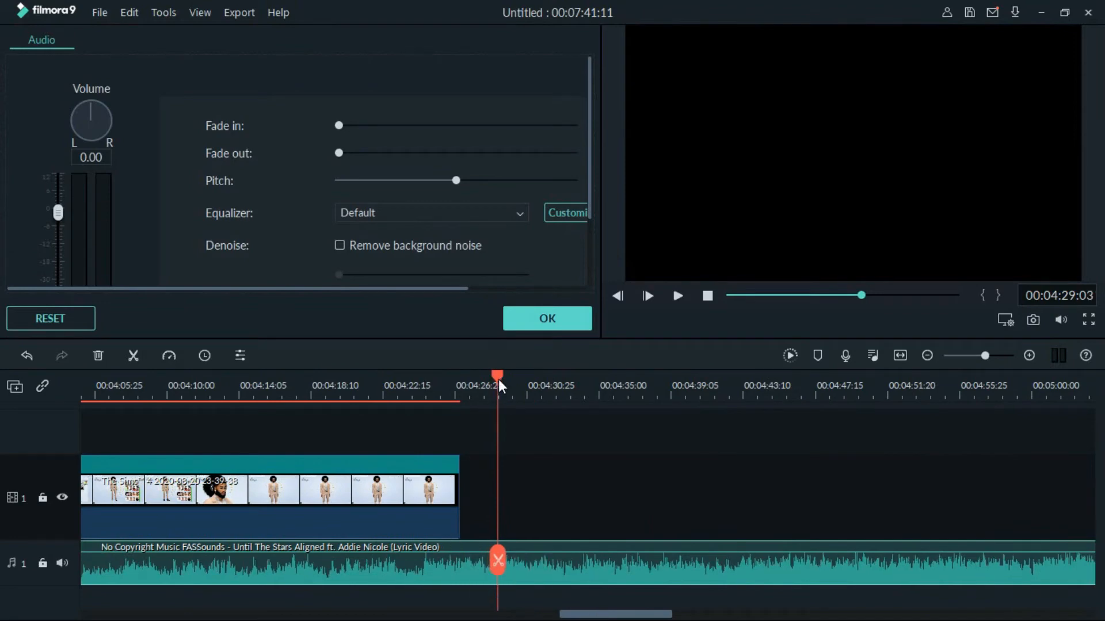
drag(499, 380, 532, 383)
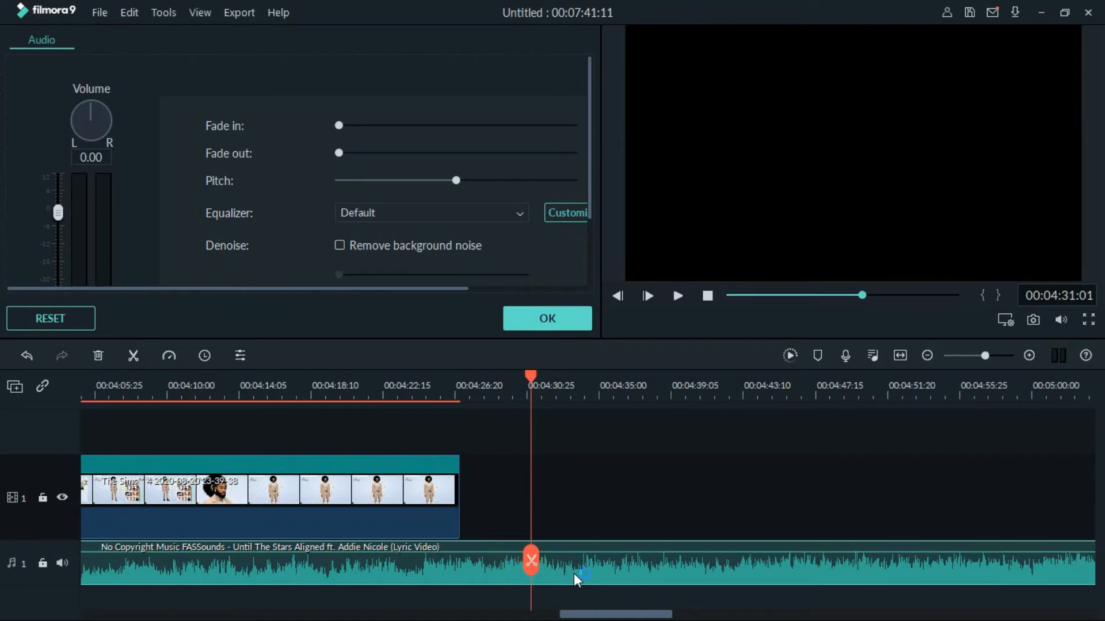
click(530, 560)
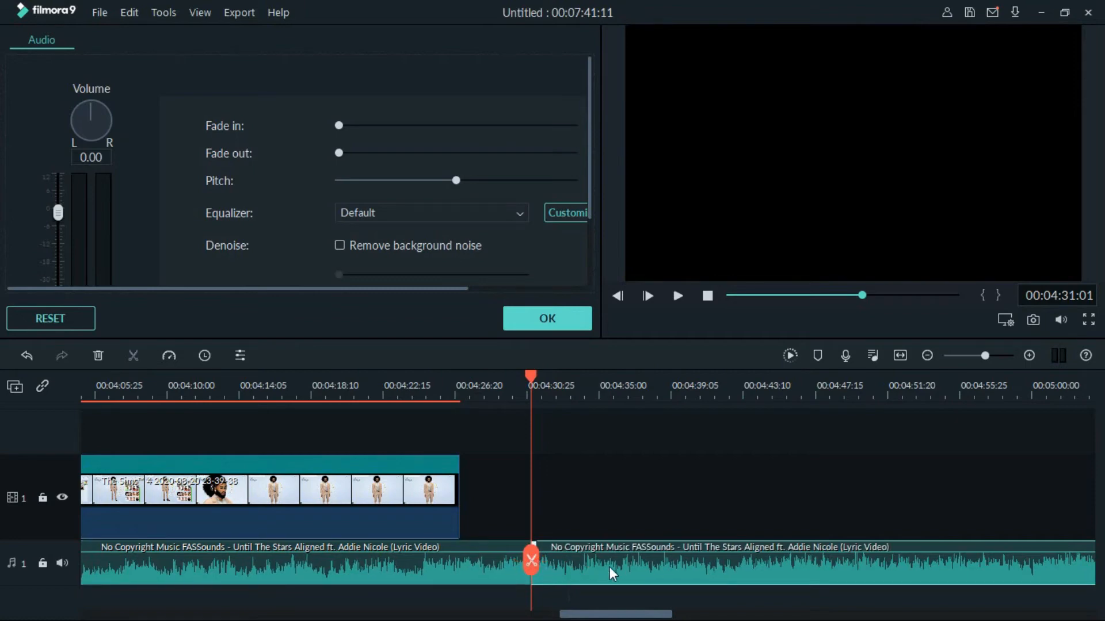
key(Delete)
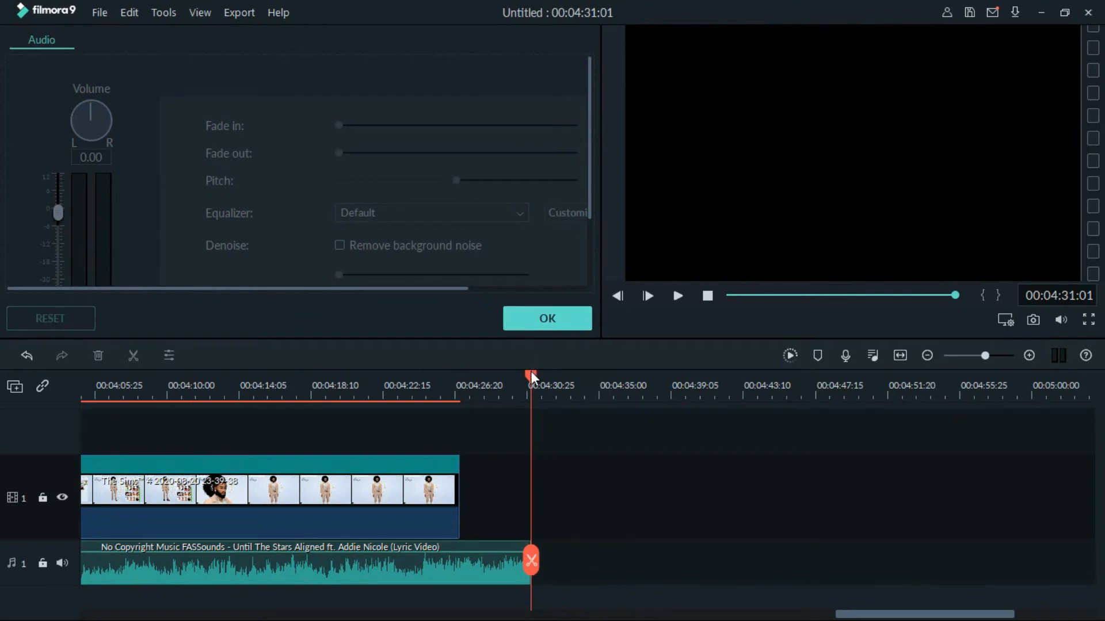
Extend the end of the second music clip to 00:04:32:07 and close its audio settings
drag(531, 371, 599, 381)
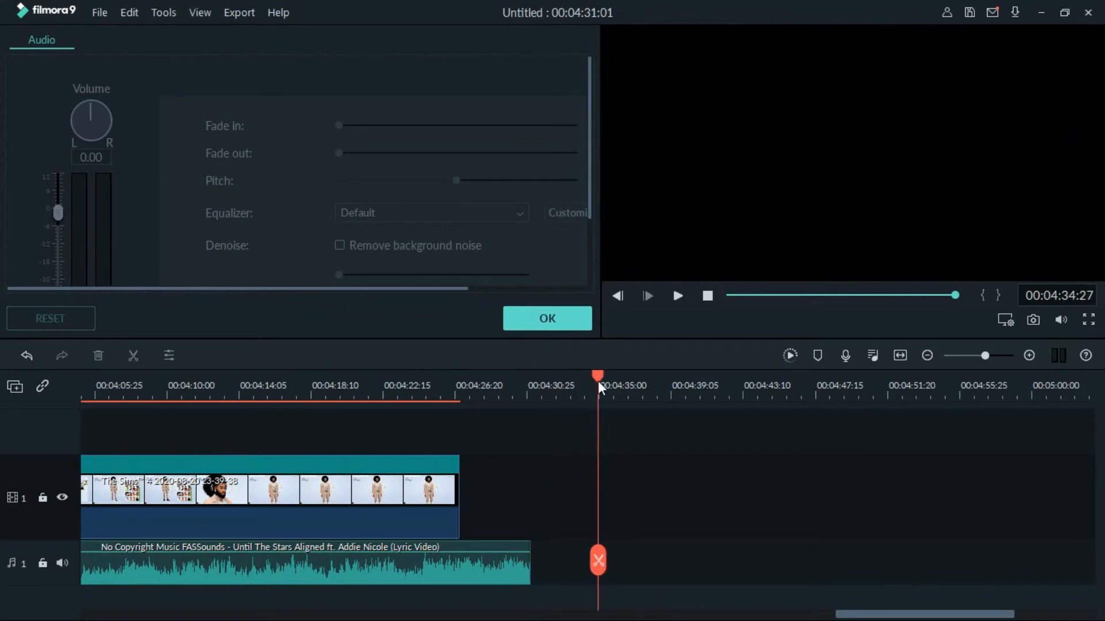
click(510, 573)
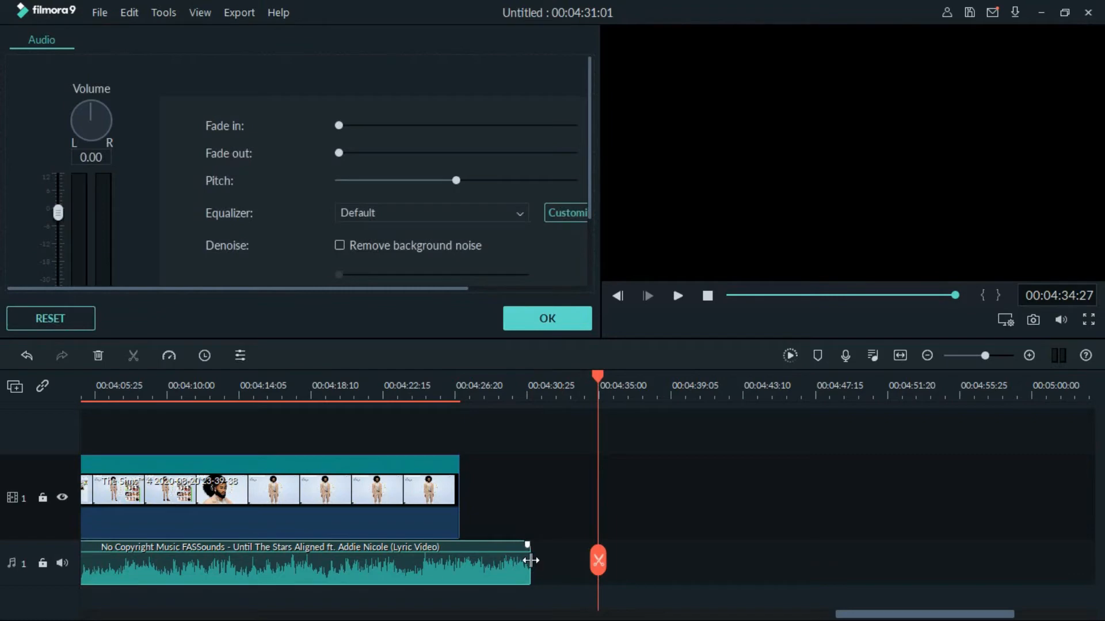
drag(530, 560, 567, 568)
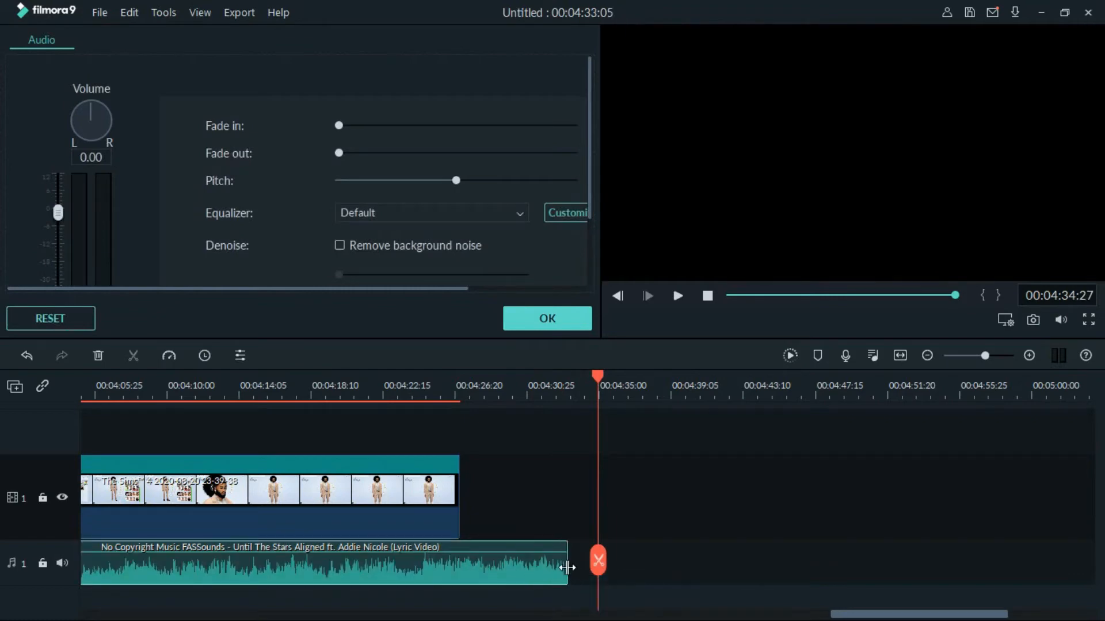
drag(566, 568, 551, 569)
click(544, 320)
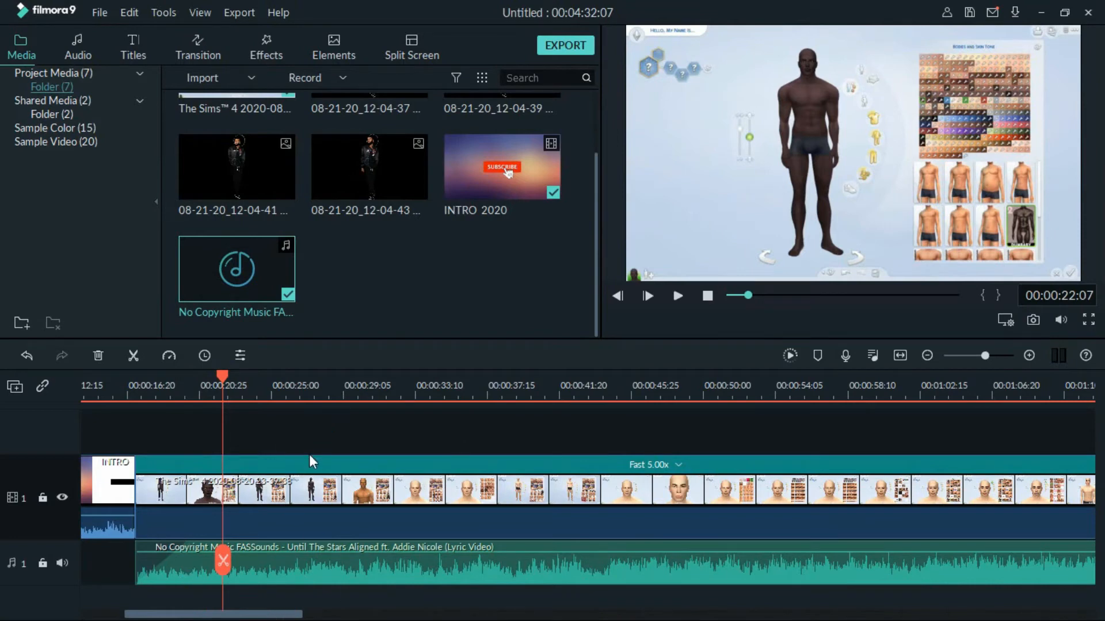
Place the White sample color on video track 1 directly after the end of the gameplay clip
drag(230, 606, 930, 591)
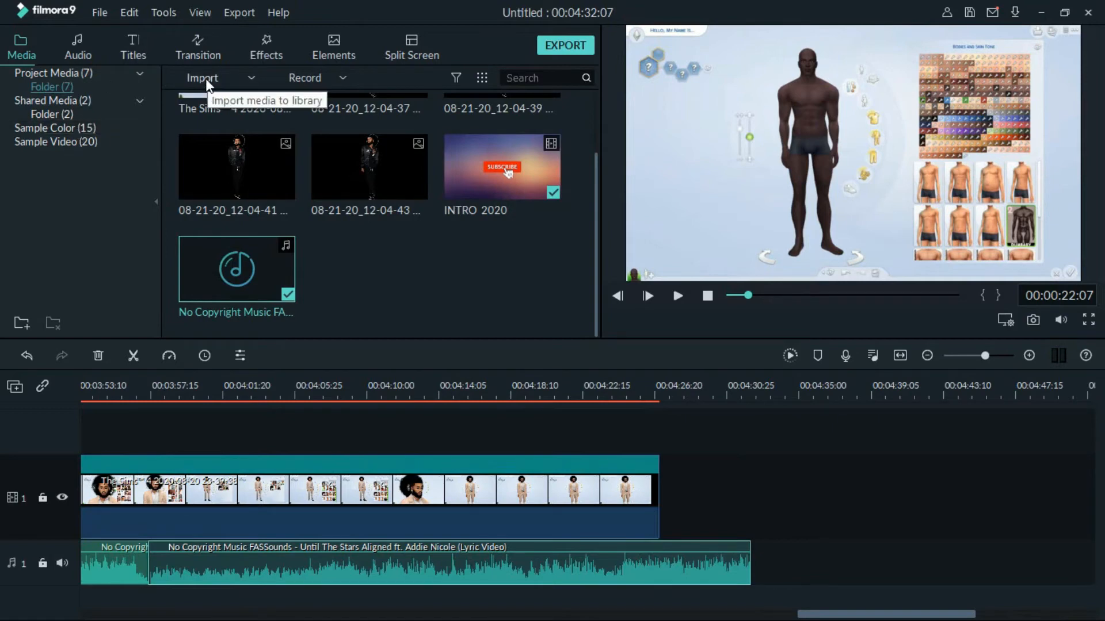
click(79, 128)
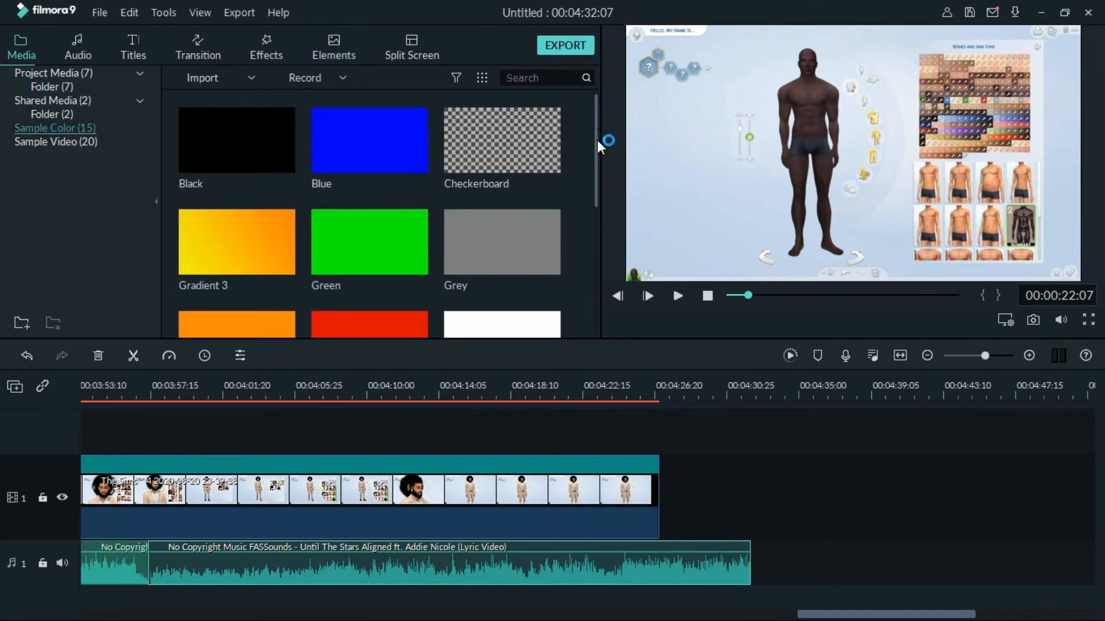
drag(597, 140, 592, 177)
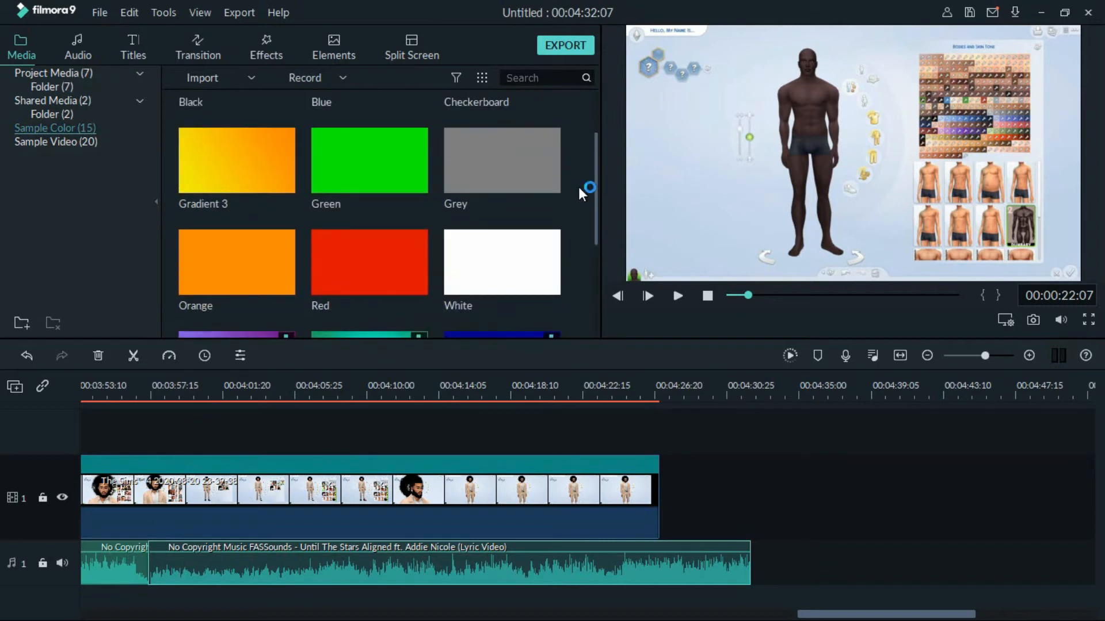
drag(464, 283, 660, 488)
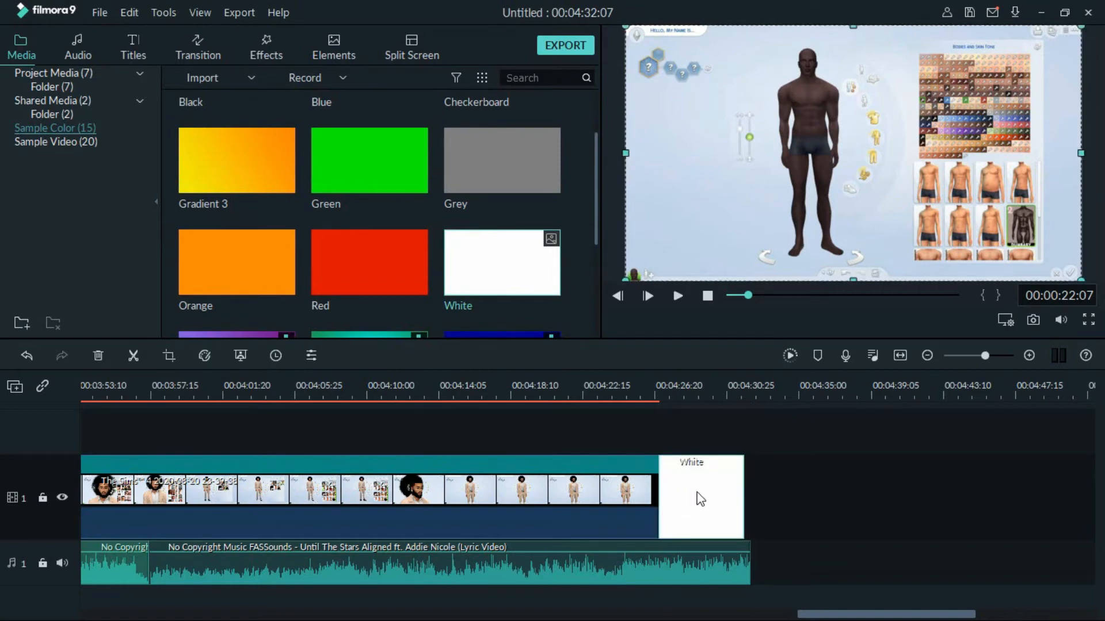
double_click(700, 498)
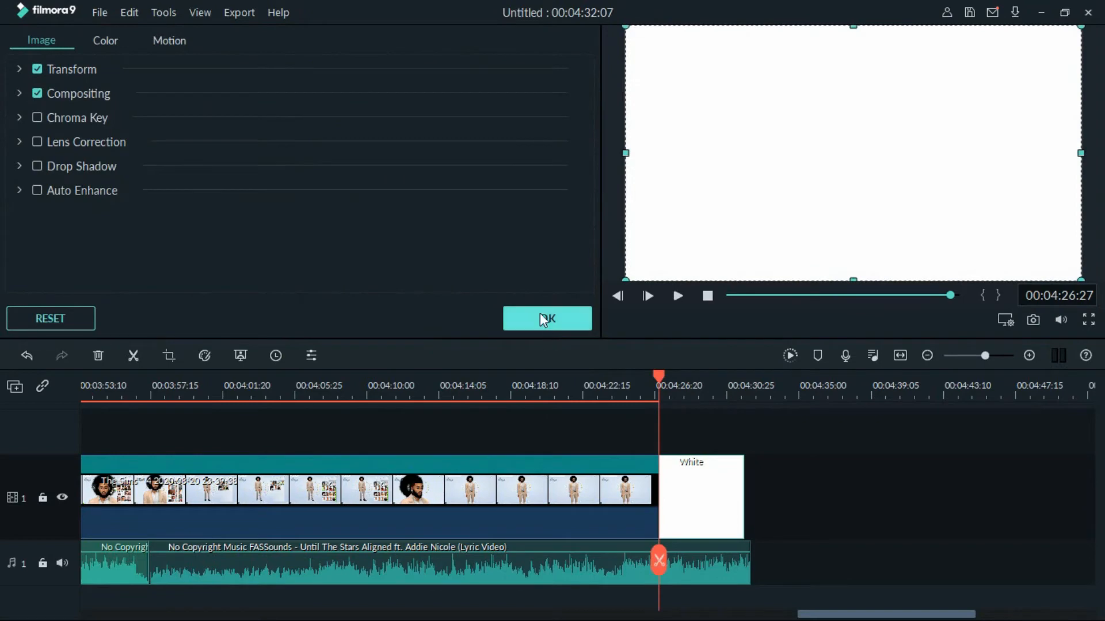
click(543, 320)
Set the White clip's duration to 00:00:08:00
right_click(698, 488)
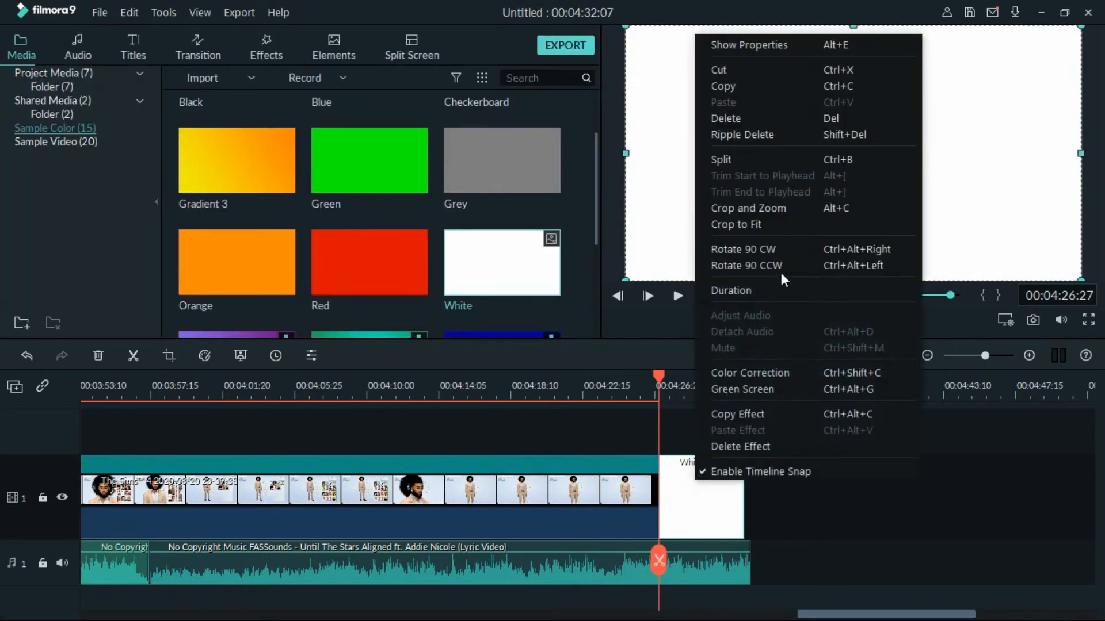
click(766, 293)
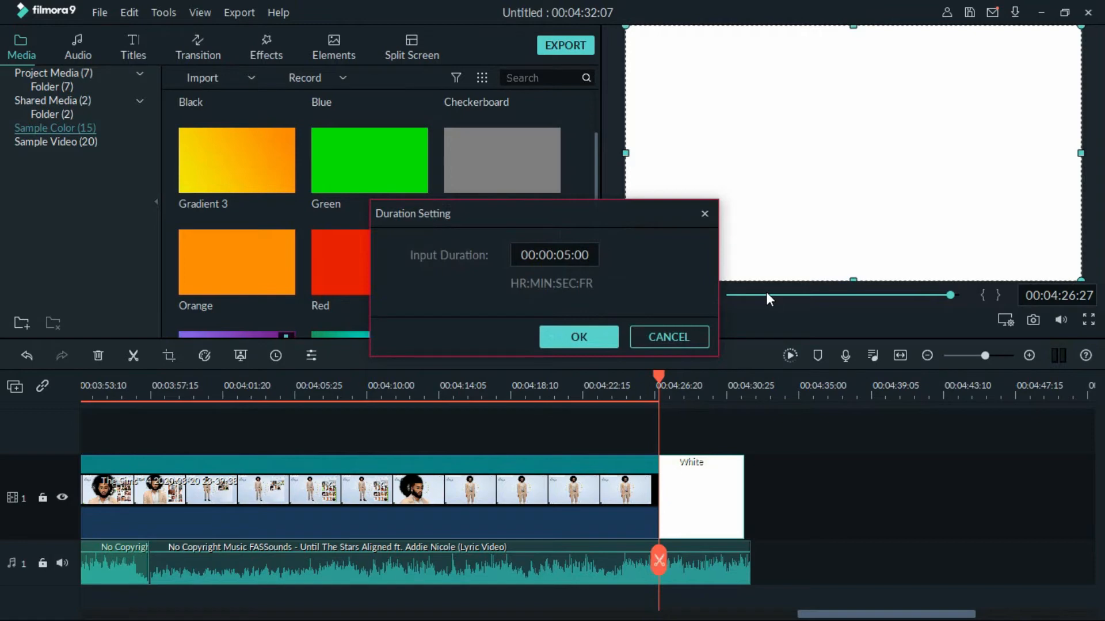
click(568, 256)
click(570, 257)
key(BackSpace)
text(8)
click(560, 330)
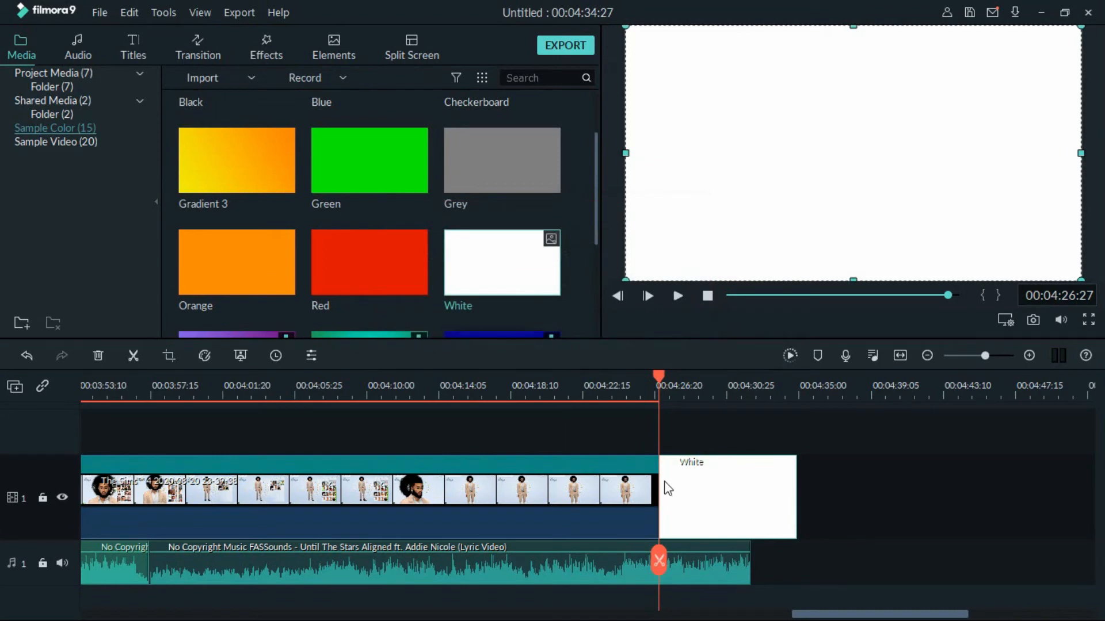
Extend the second music clip to 00:04:35:09, just past the end of the White clip
click(702, 562)
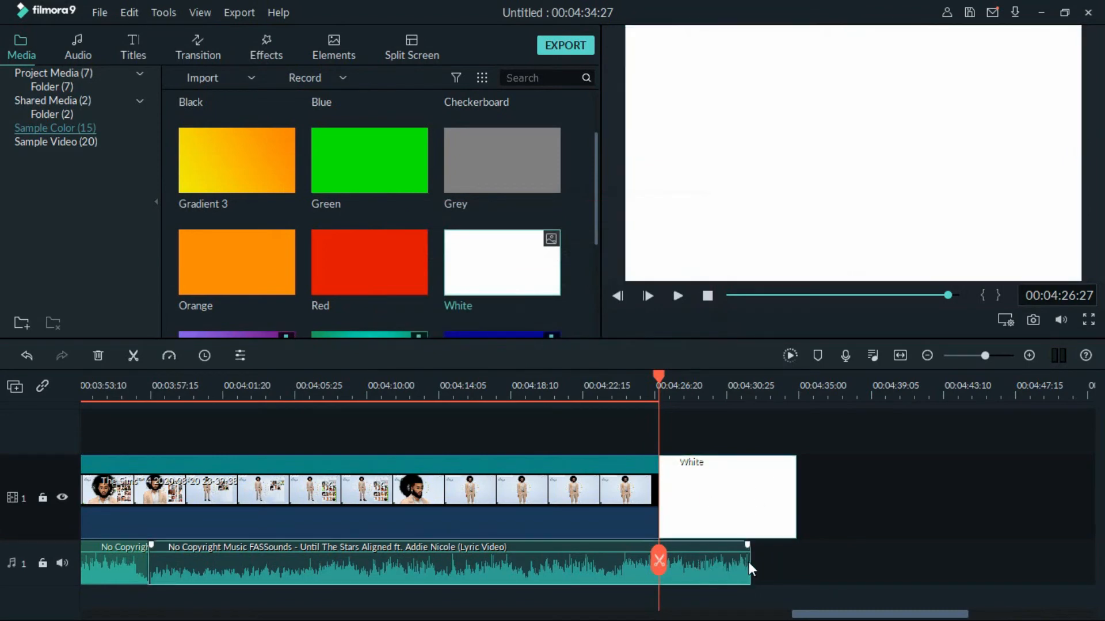
drag(749, 562, 805, 573)
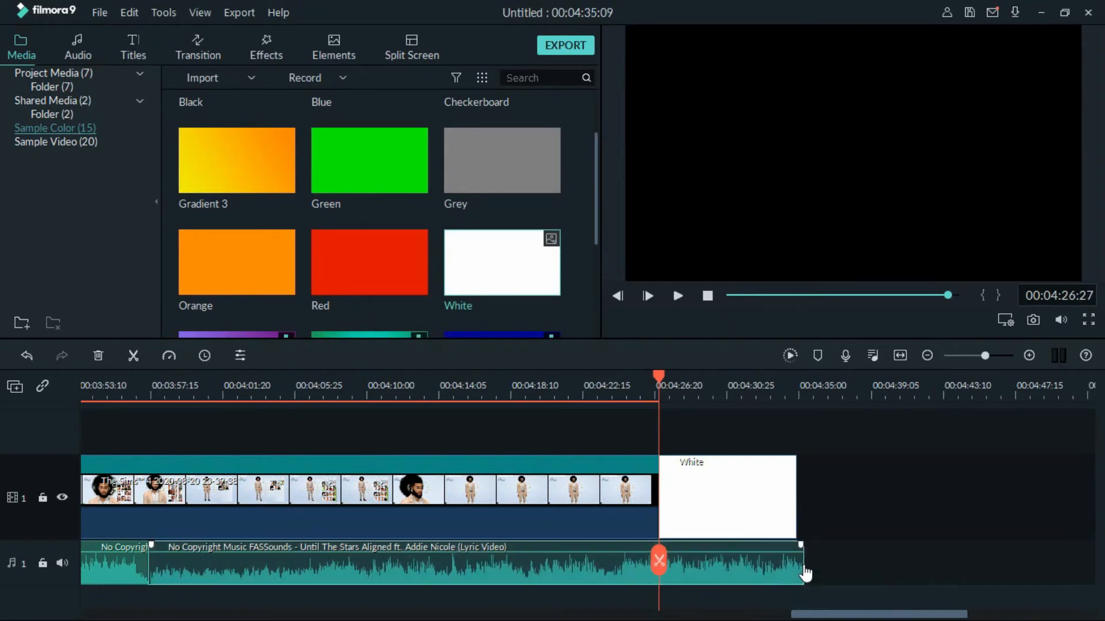
click(716, 533)
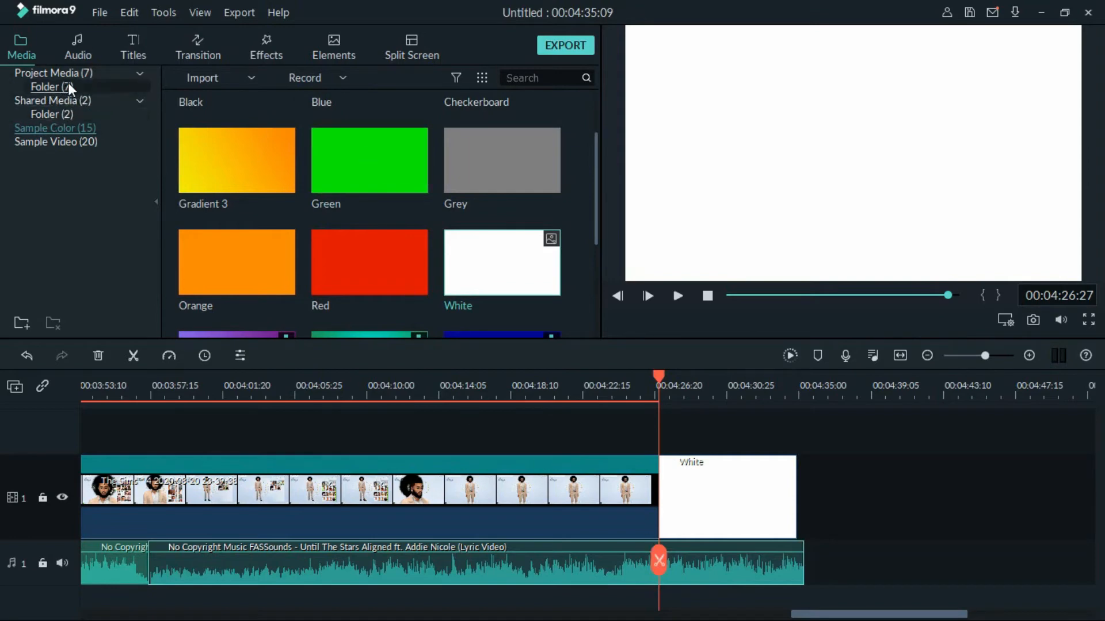
Stack the project images 12-04-39, 12-04-41, 12-04-43 and 12-04-37 on video tracks 2 to 5, starting at the beginning of the White clip
click(46, 87)
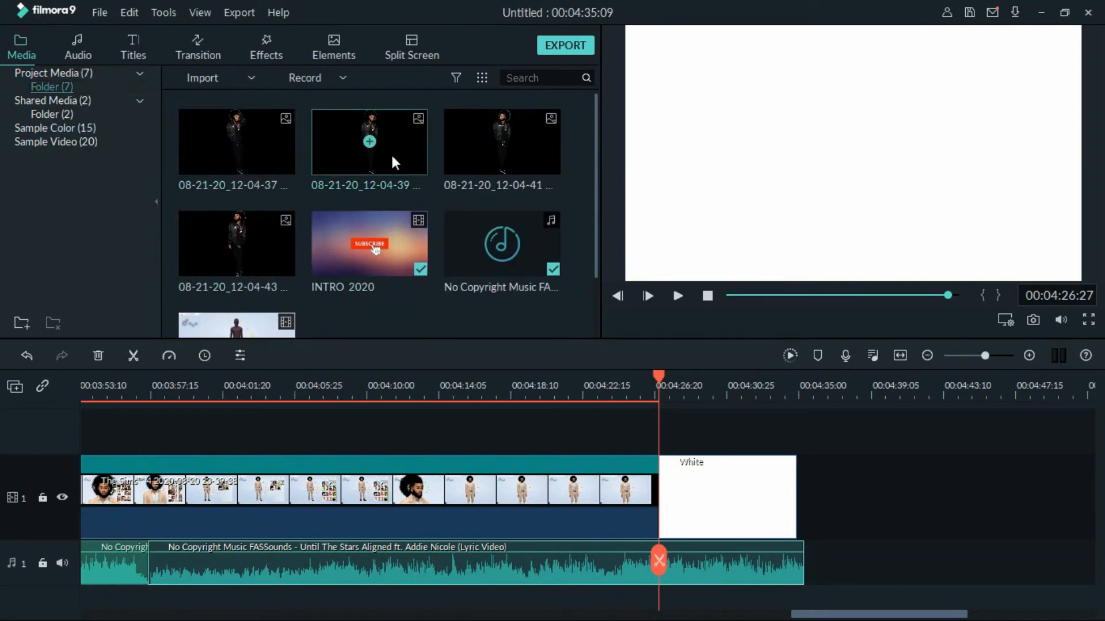
drag(359, 156, 660, 433)
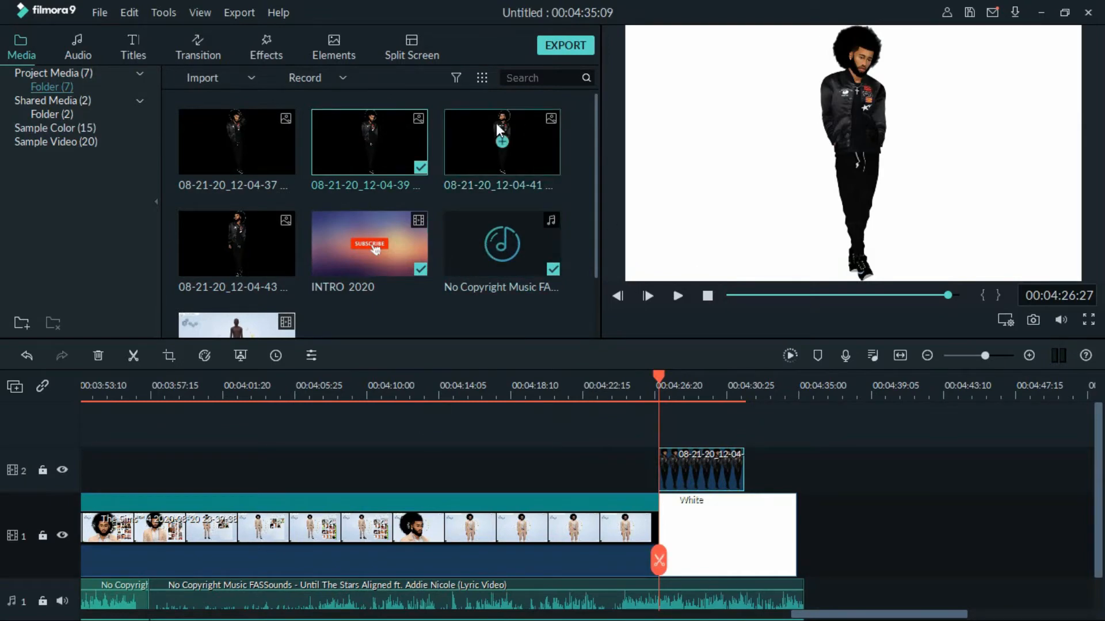
drag(474, 134, 672, 425)
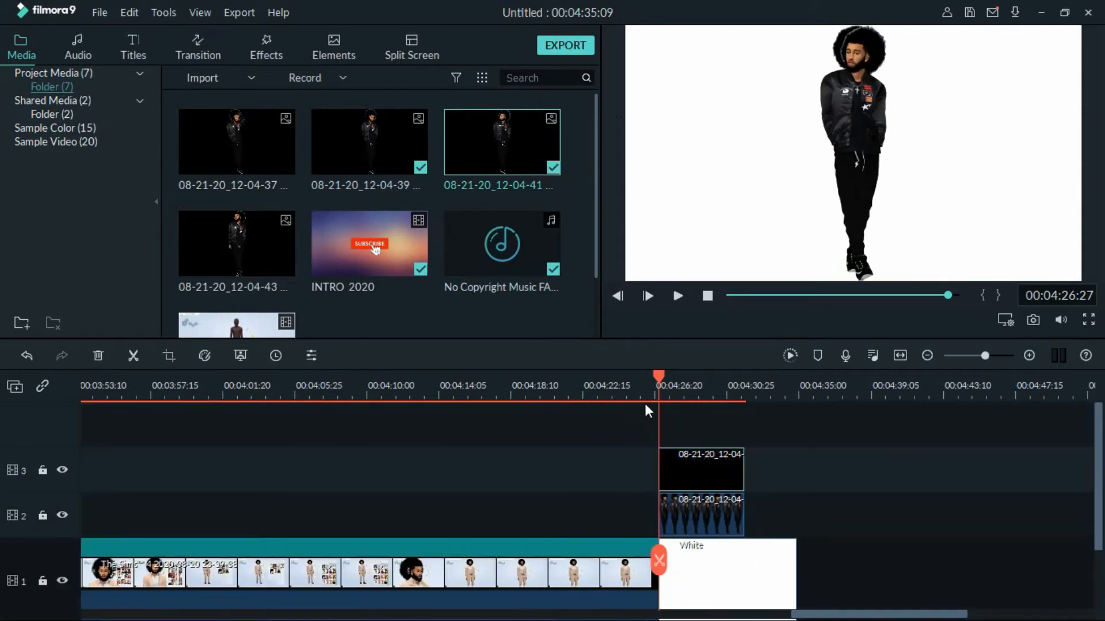
drag(271, 251, 664, 442)
drag(211, 157, 661, 423)
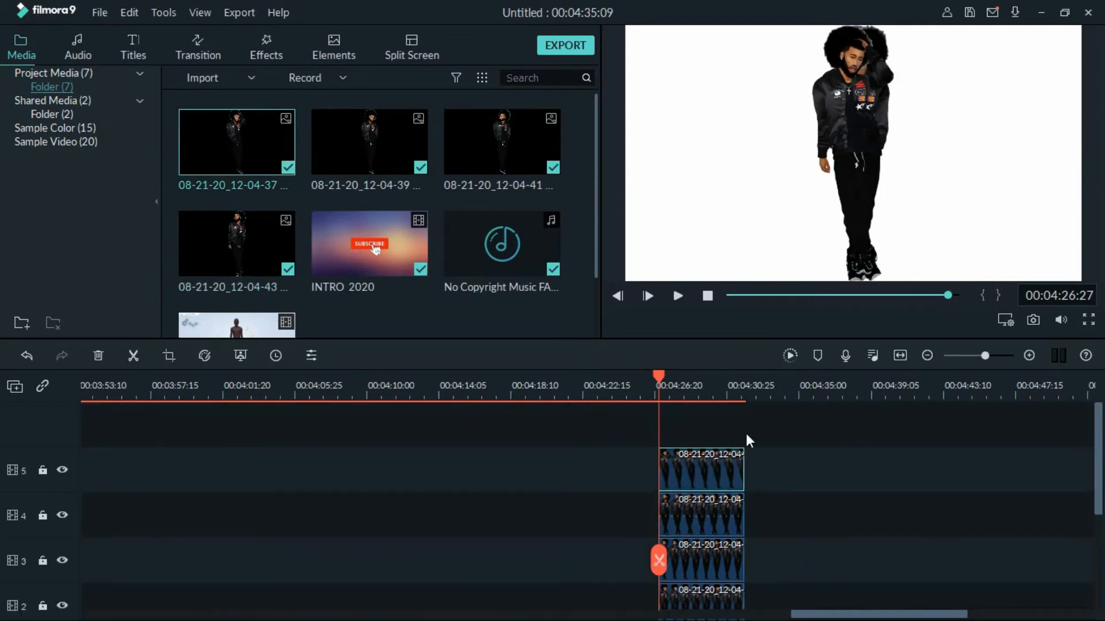
Select all four stacked images and set their duration to 00:00:02:00
drag(1100, 478, 1101, 512)
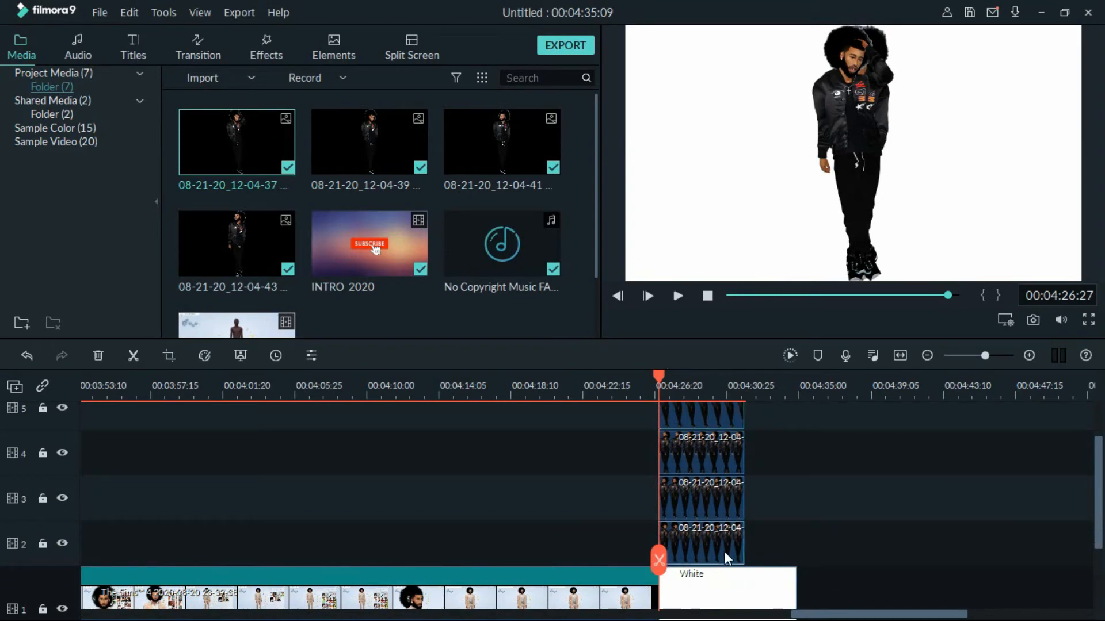
click(715, 489)
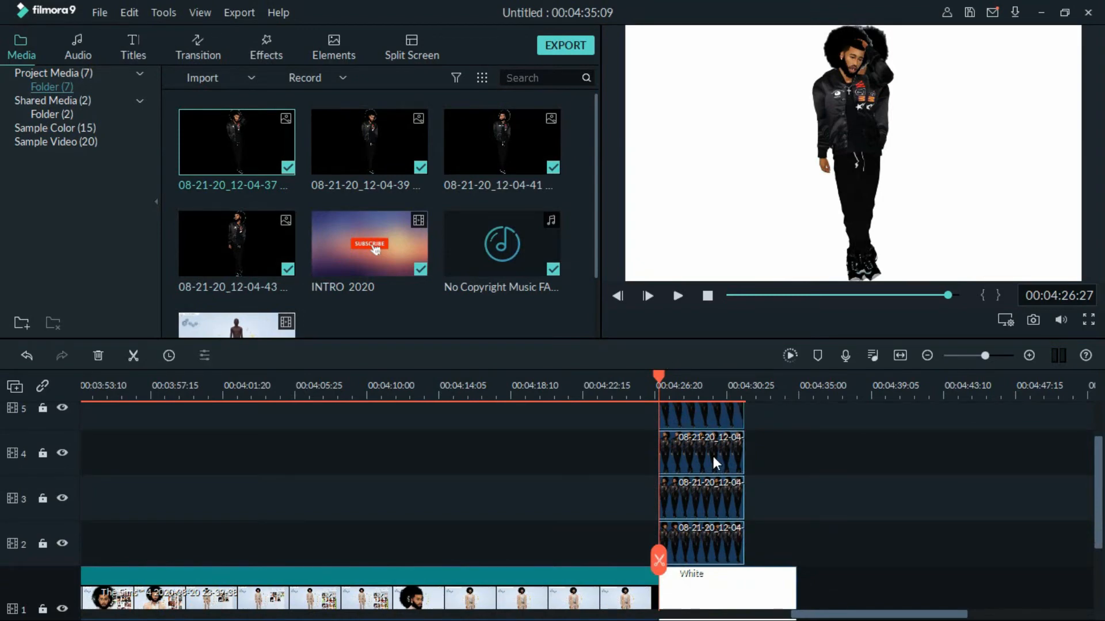
right_click(699, 503)
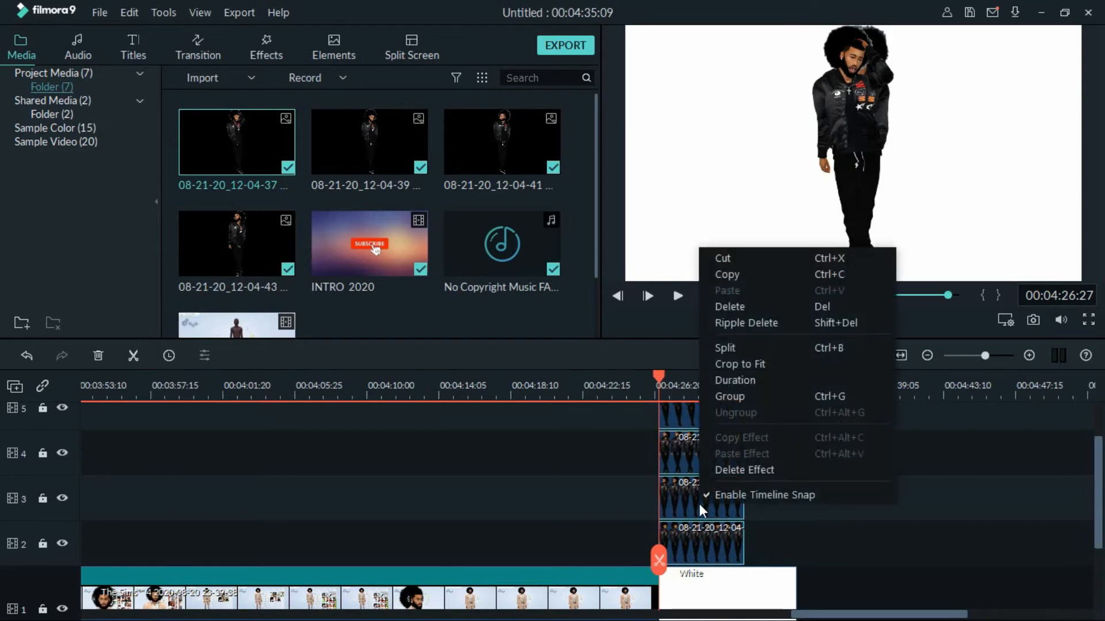
click(730, 380)
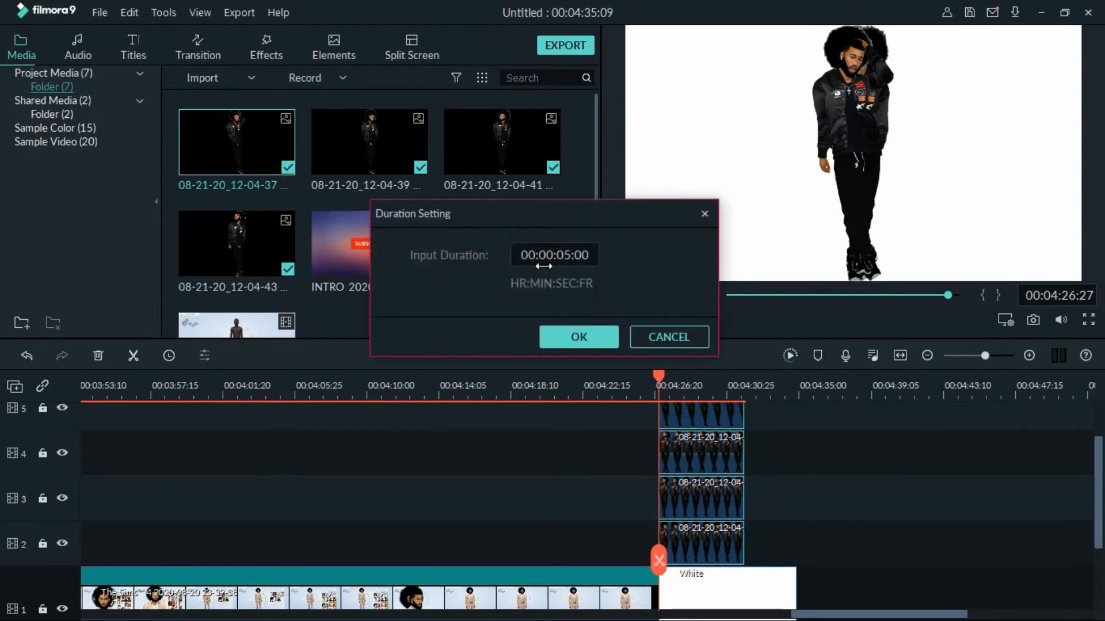
double_click(567, 255)
click(567, 255)
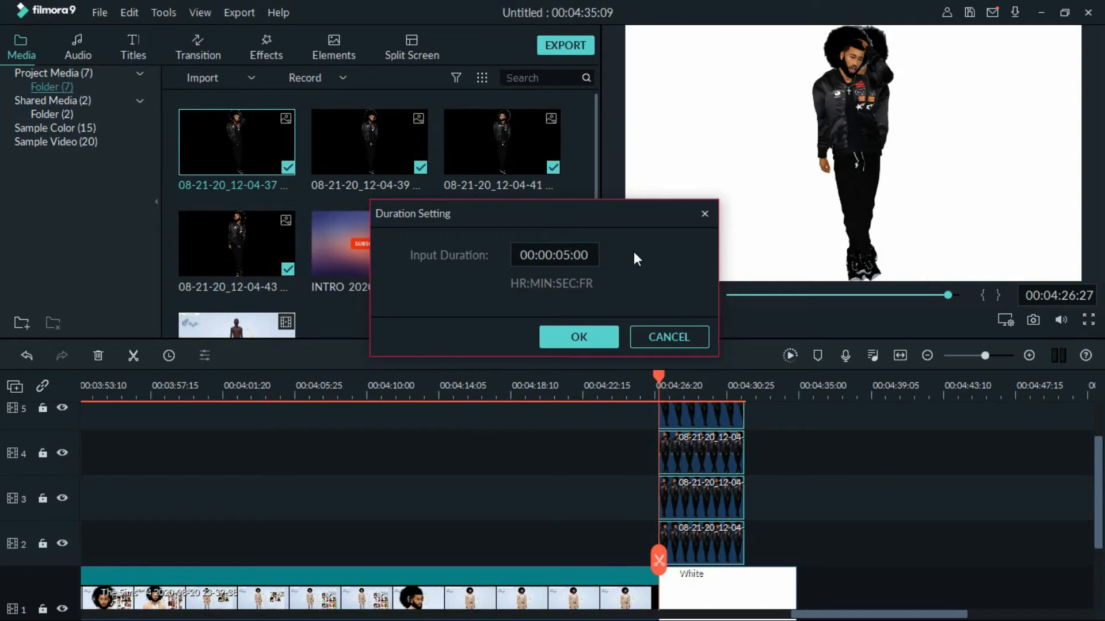
key(BackSpace)
text(2)
click(599, 331)
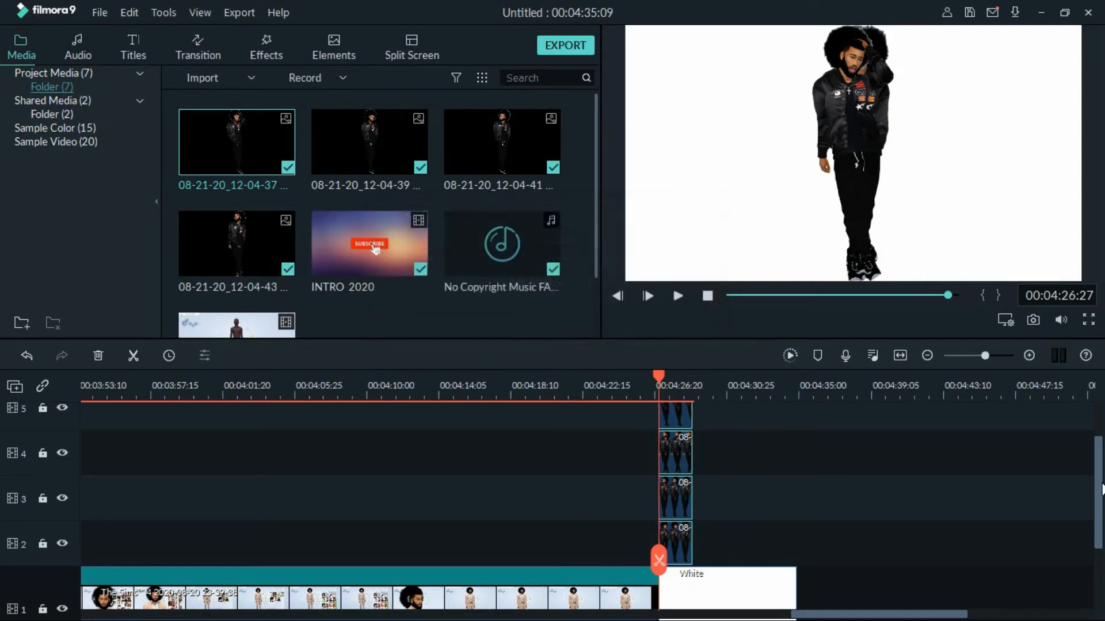
Stagger the images on tracks 3, 4 and 5 so each starts where the image on the track below ends, filling the White clip's length
mouse_move(1103, 491)
mouse_down()
mouse_move(1101, 512)
mouse_move(1092, 472)
mouse_move(1092, 482)
mouse_up()
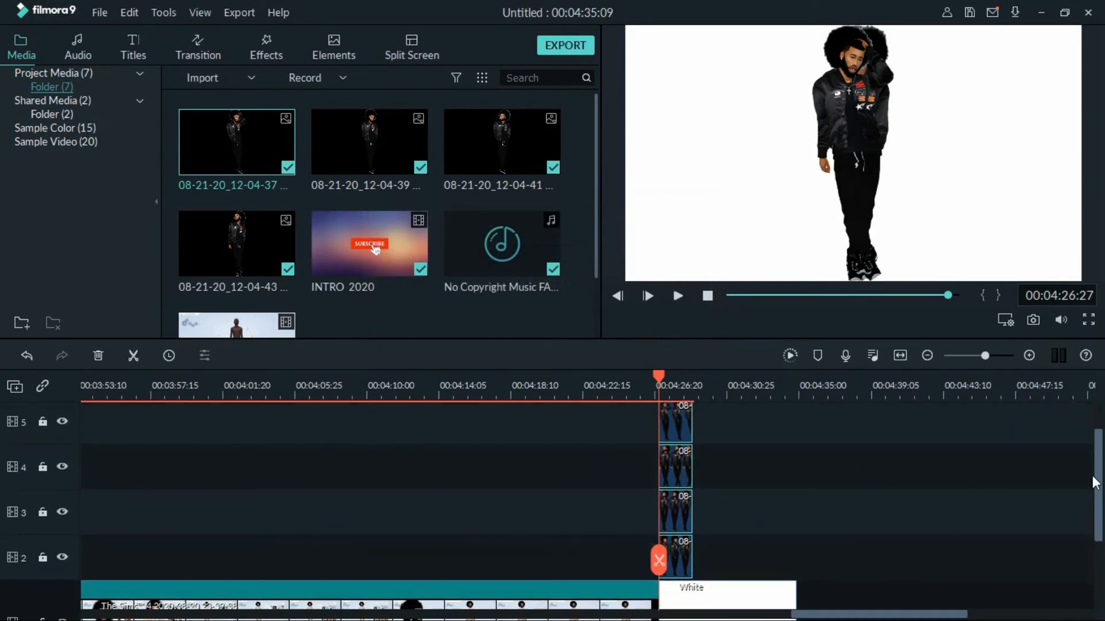
click(711, 553)
click(691, 558)
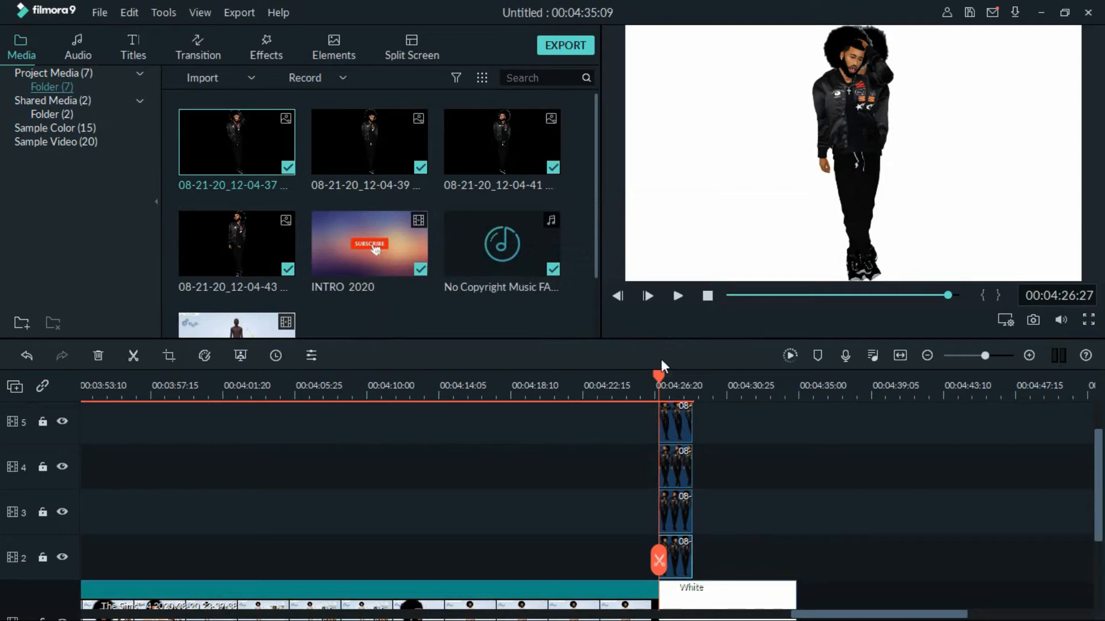
drag(662, 374, 612, 375)
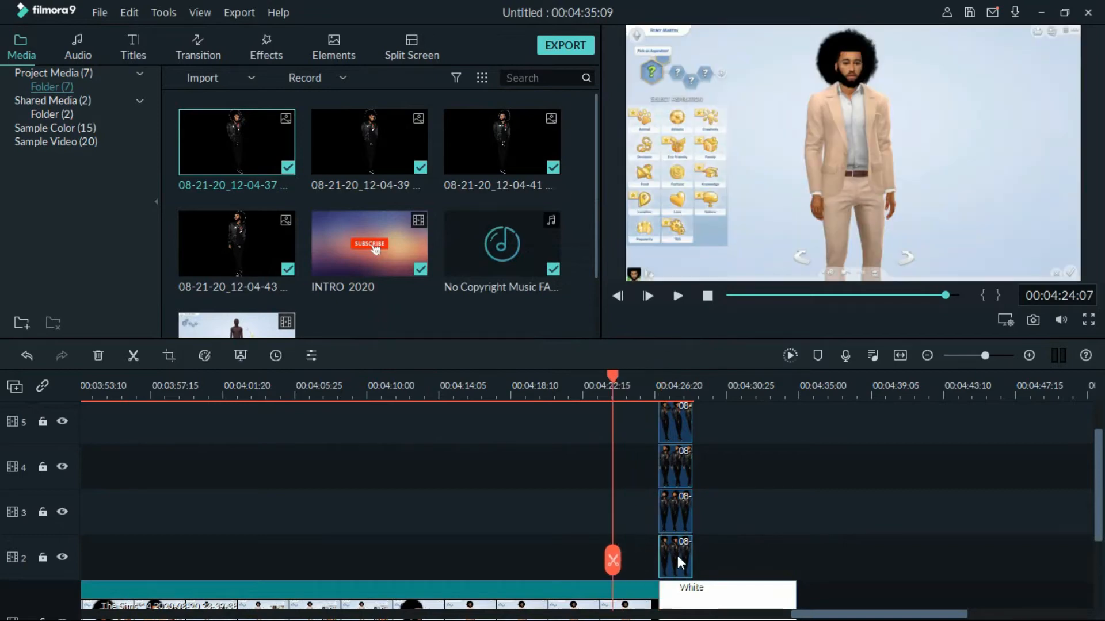
drag(679, 517, 699, 516)
click(713, 516)
click(677, 516)
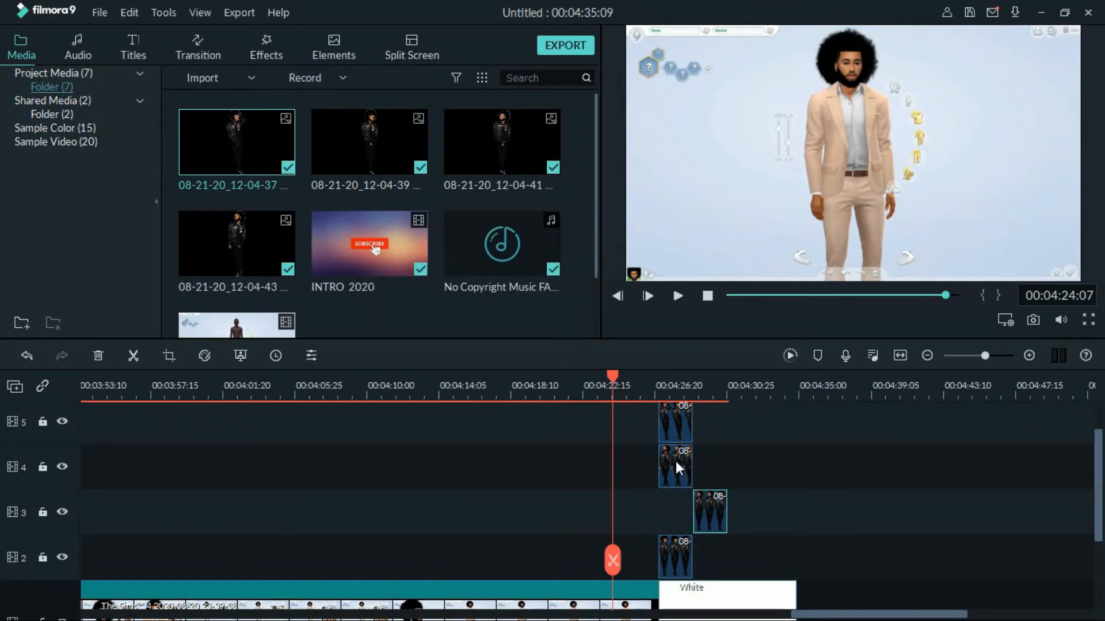
drag(675, 461, 733, 461)
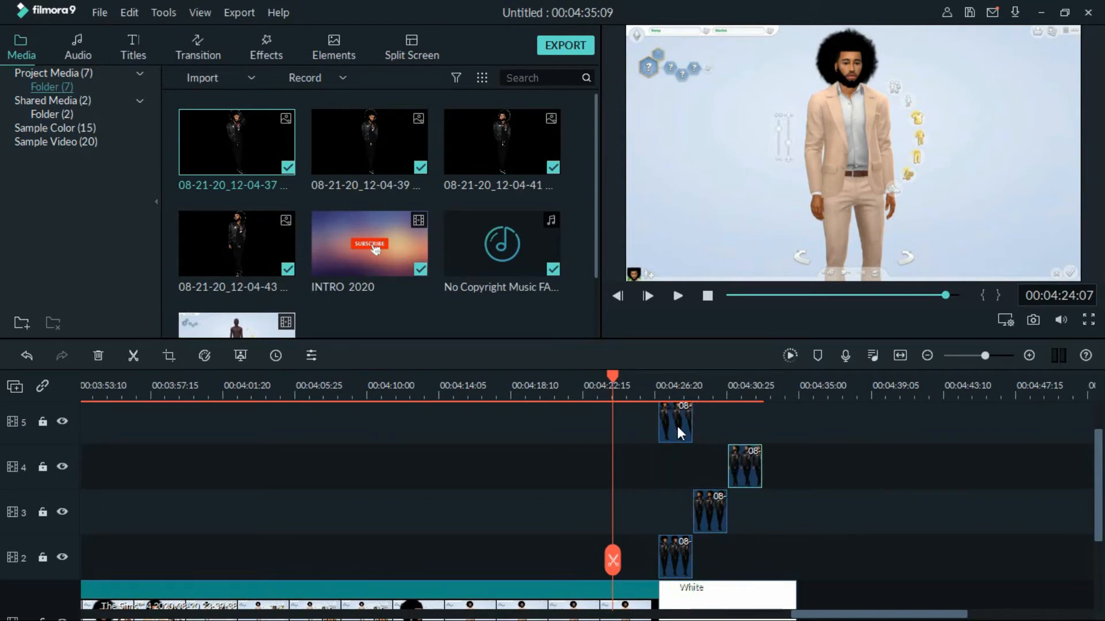
drag(678, 427, 768, 435)
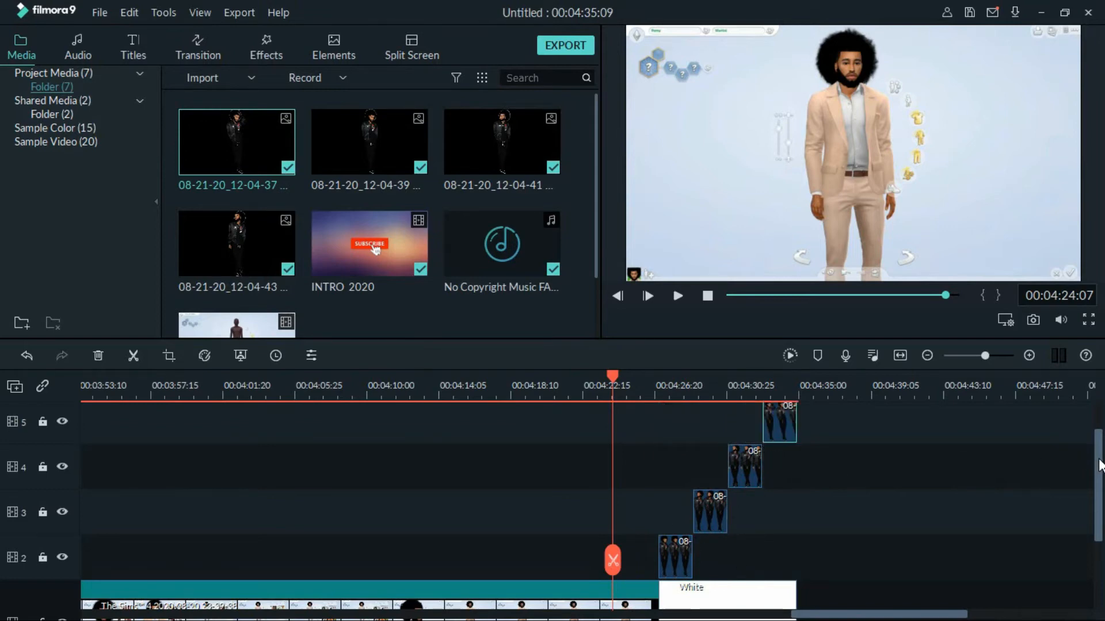
Extend the track 2 image to the end of the White clip and move its figure to the far left of the frame
drag(1099, 464, 1099, 486)
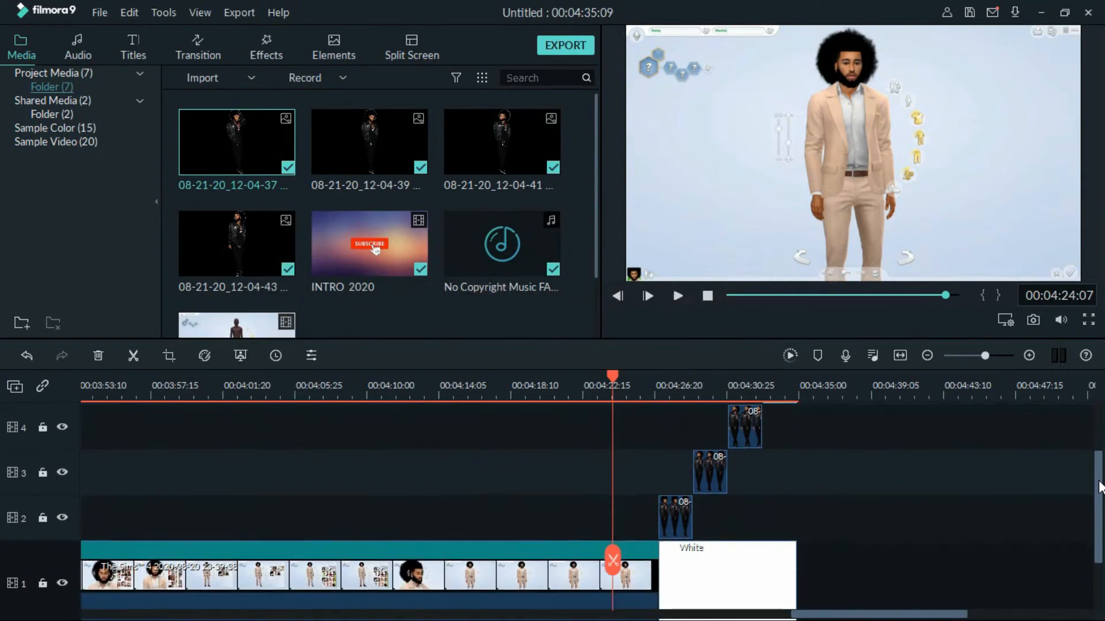
double_click(678, 521)
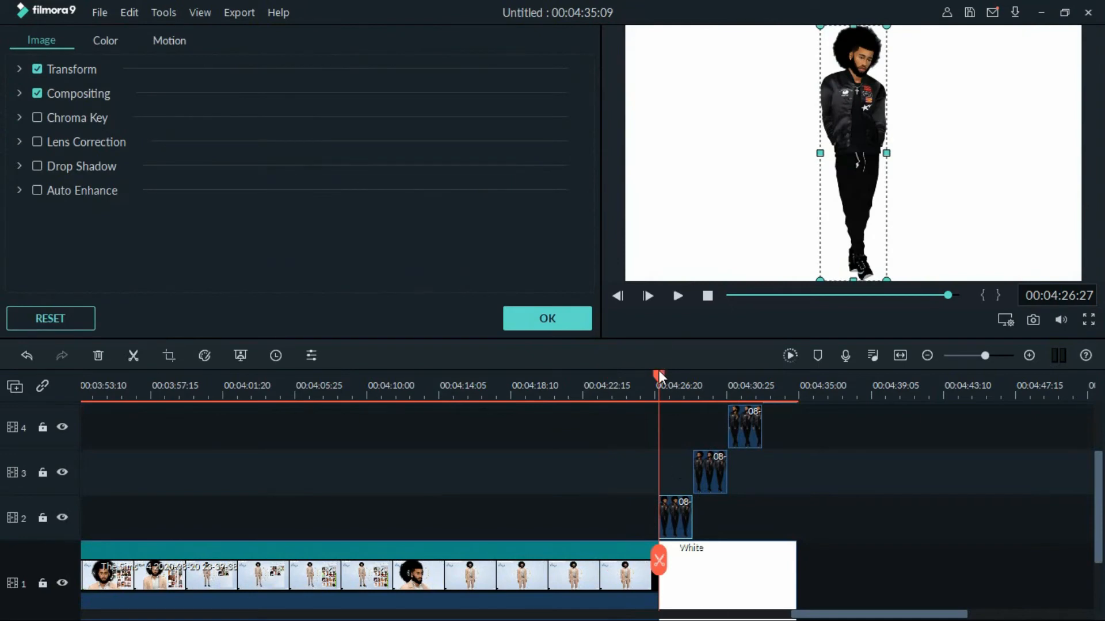
drag(658, 374, 540, 396)
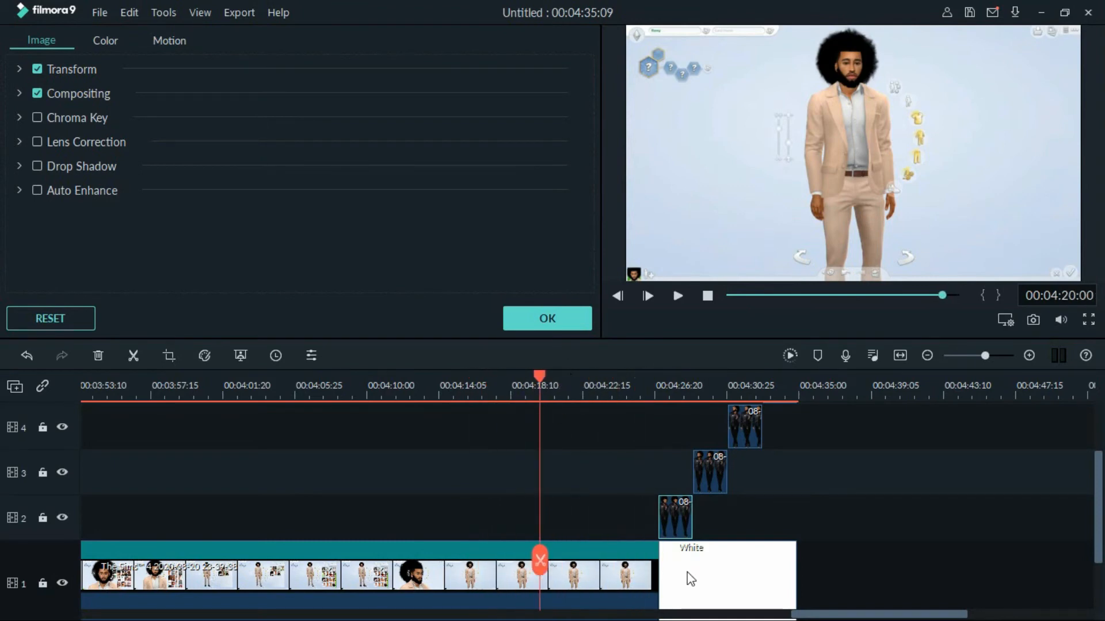
double_click(674, 516)
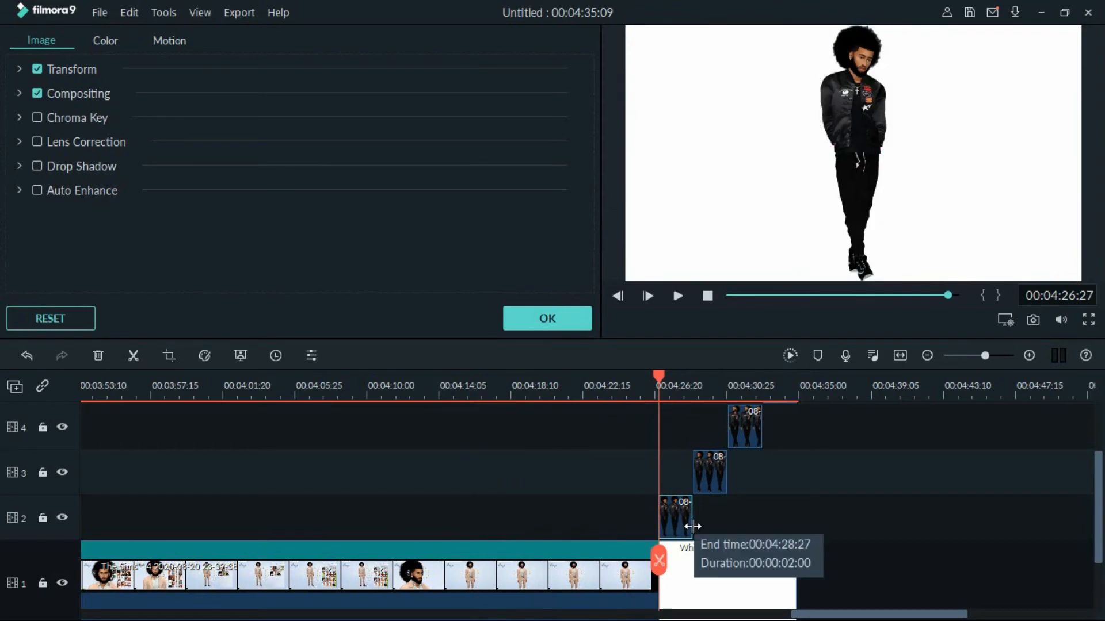
drag(693, 526, 797, 529)
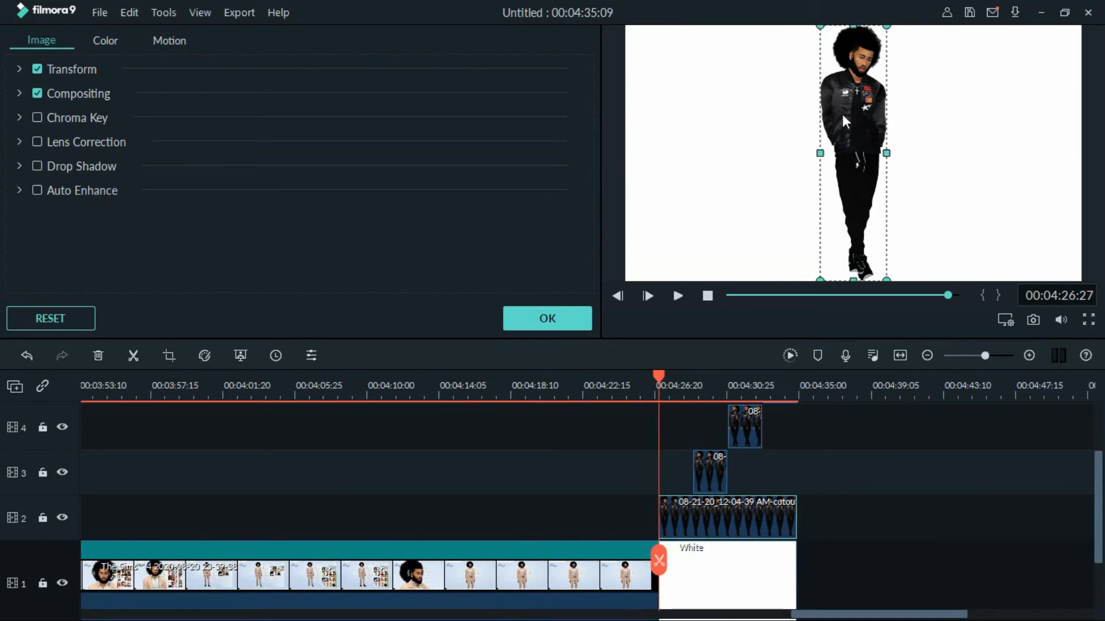
drag(828, 115, 660, 112)
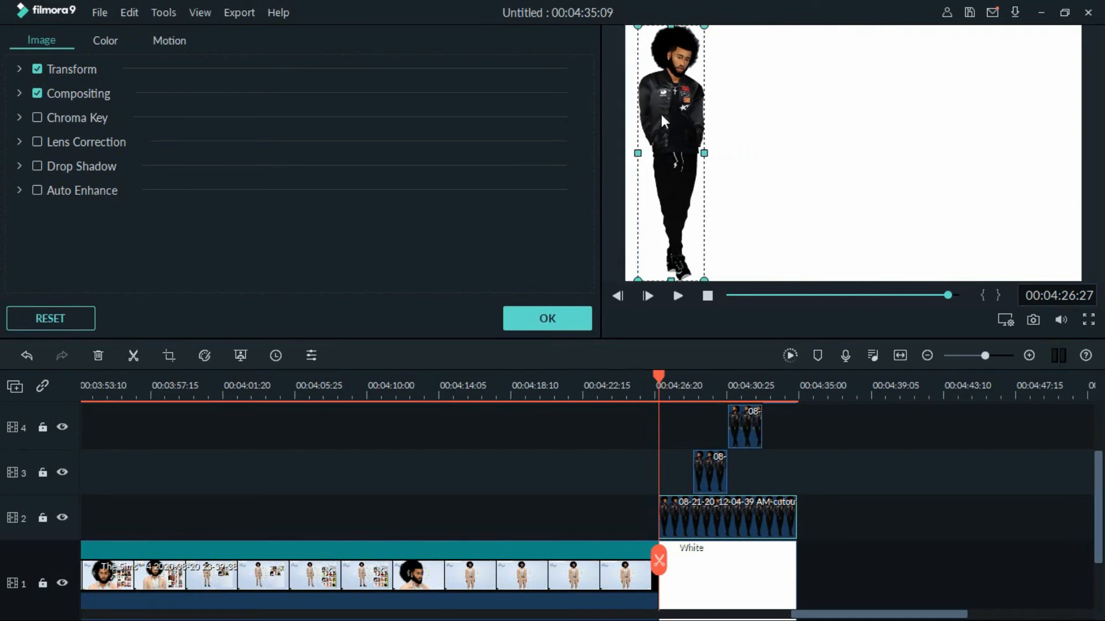
Extend the track 3 image to the White clip's end and place its figure just to the right of the first figure
click(712, 471)
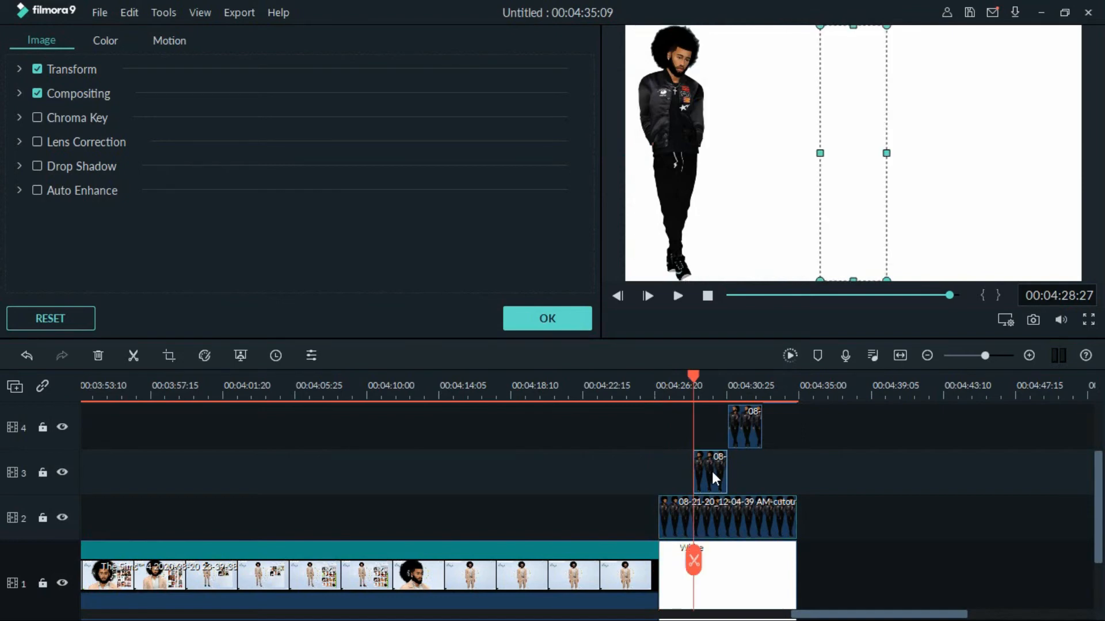
drag(726, 471, 799, 481)
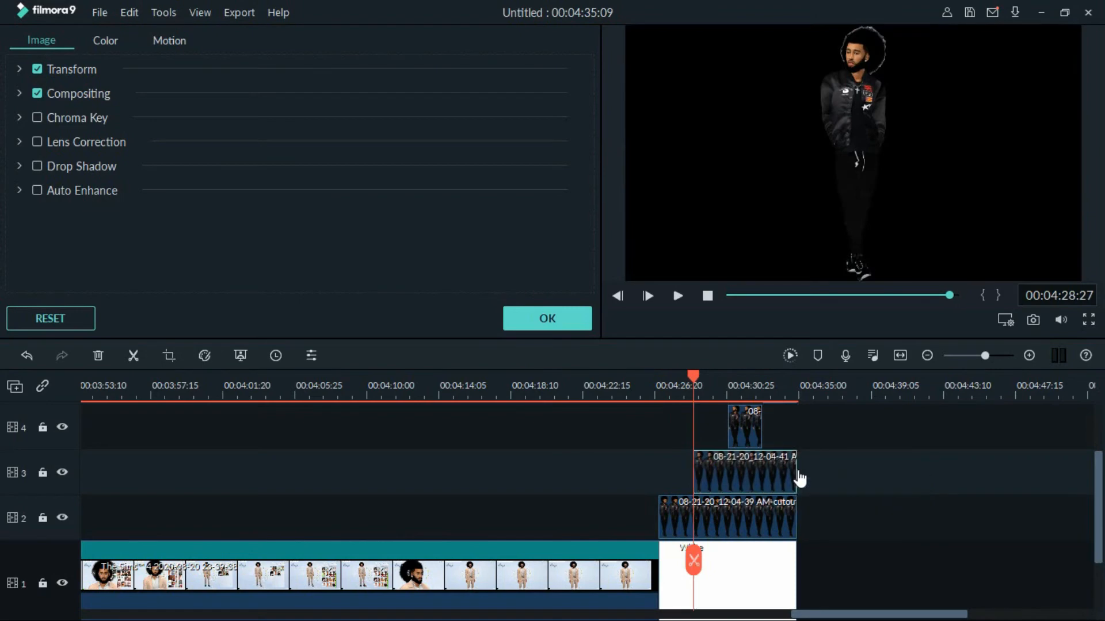
click(746, 468)
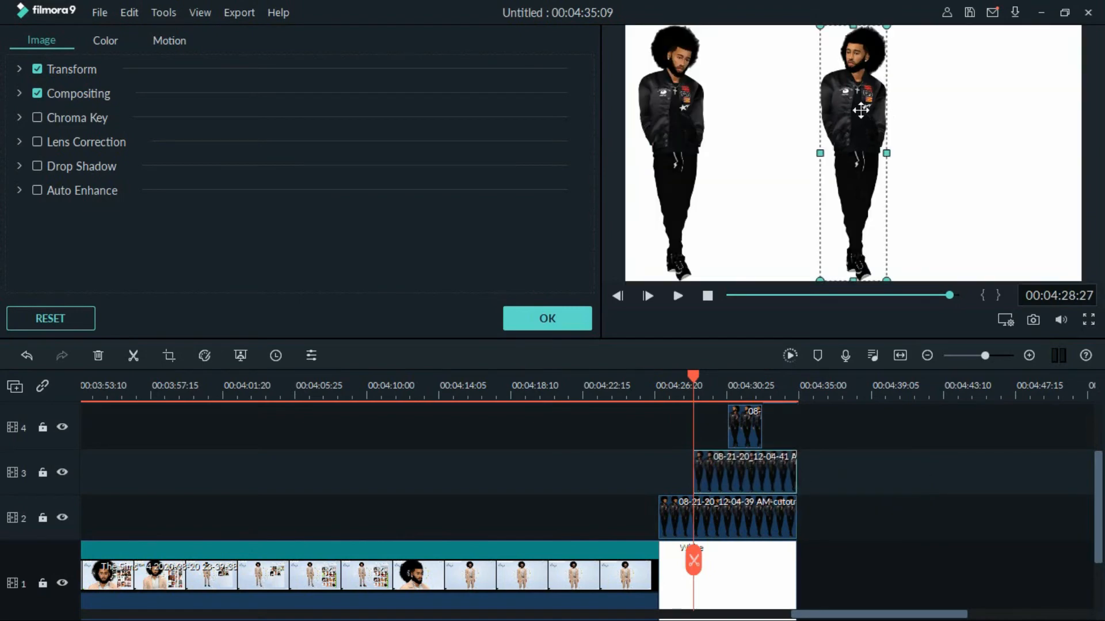
drag(853, 111, 762, 109)
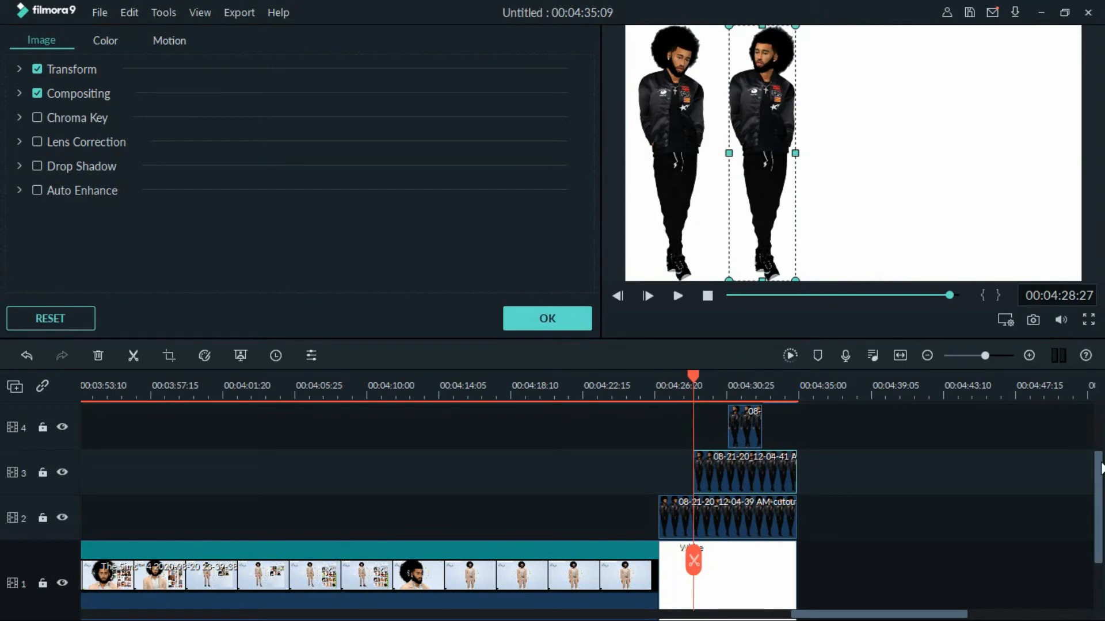
Extend the track 4 image to the White clip's end and move its figure right of the frame's centre, leaving a gap after the second figure
scroll(1058, 450, up, 2)
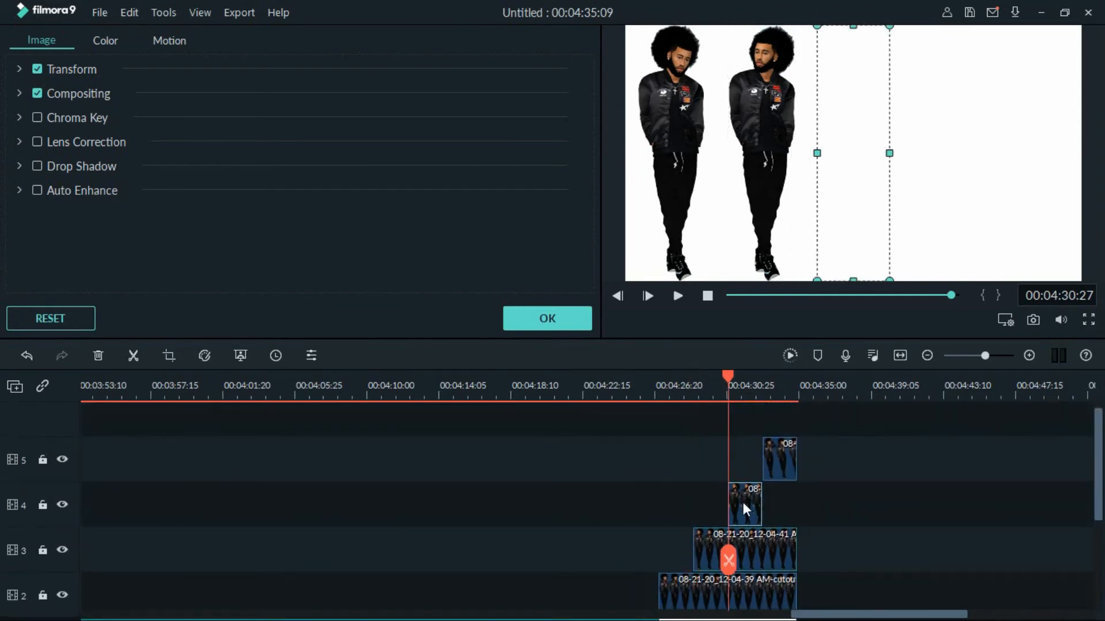
drag(761, 503, 795, 506)
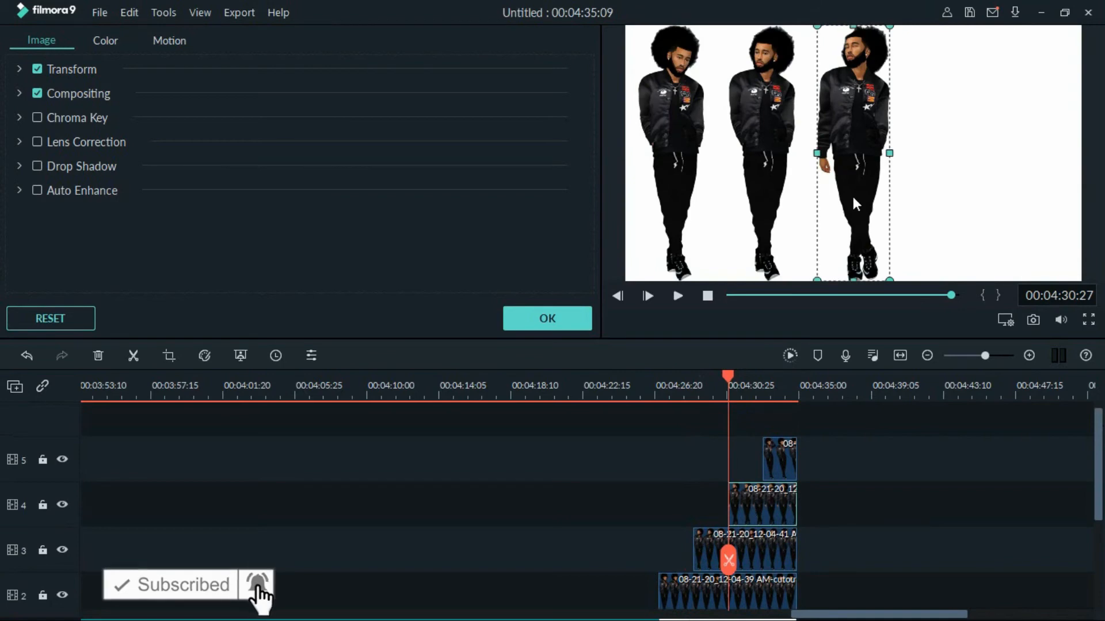
drag(861, 158, 944, 159)
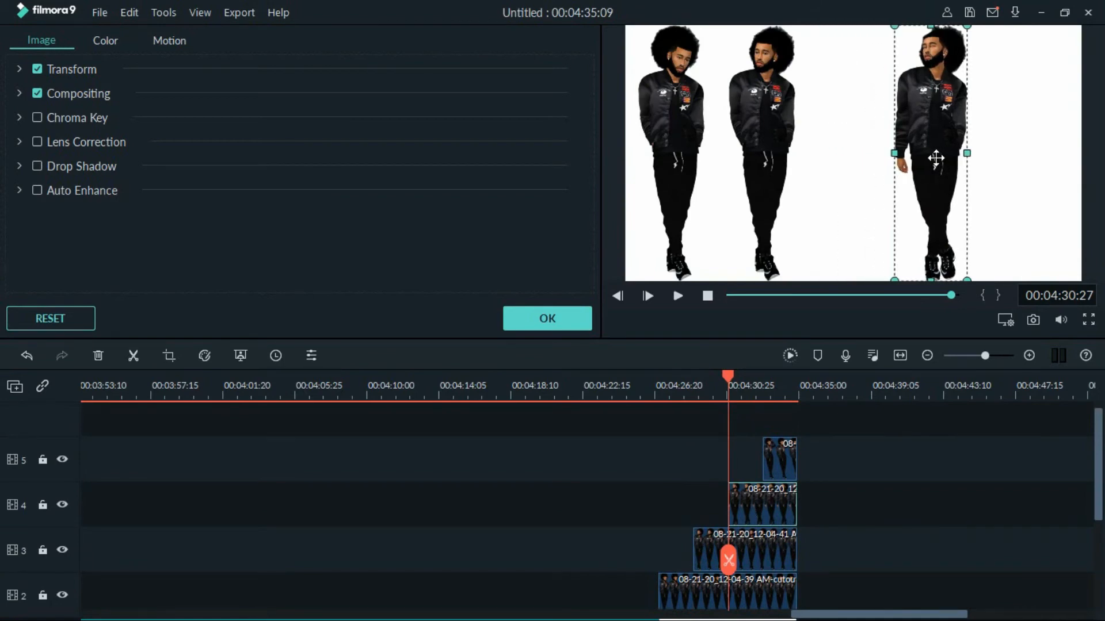
Move the track 5 image's figure to the far right of the frame, beside the track 4 figure
click(787, 456)
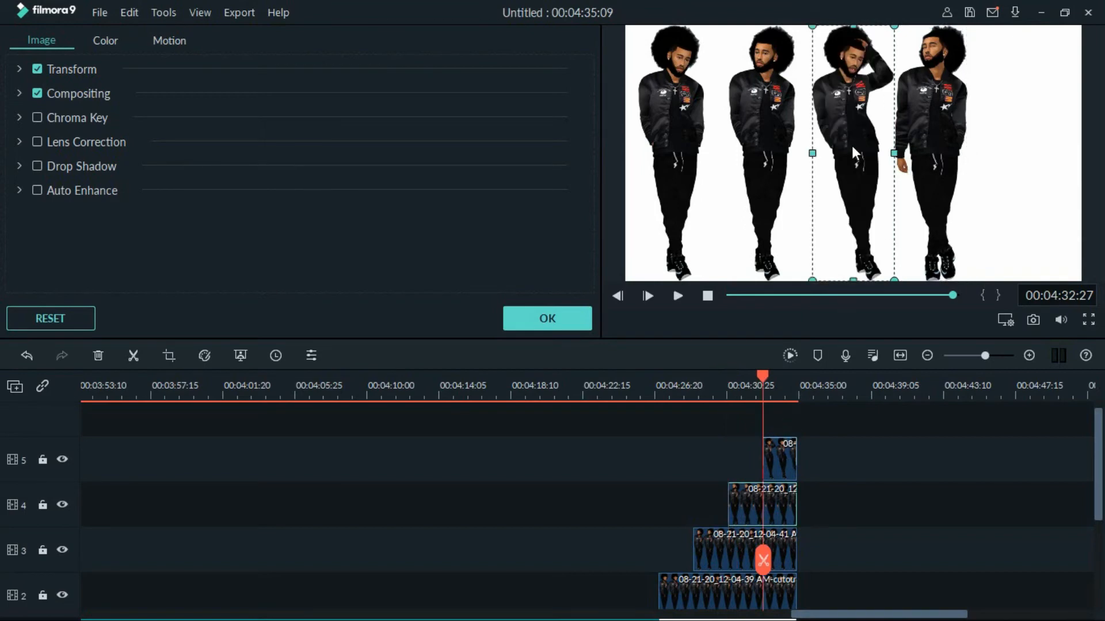
drag(851, 151, 1027, 149)
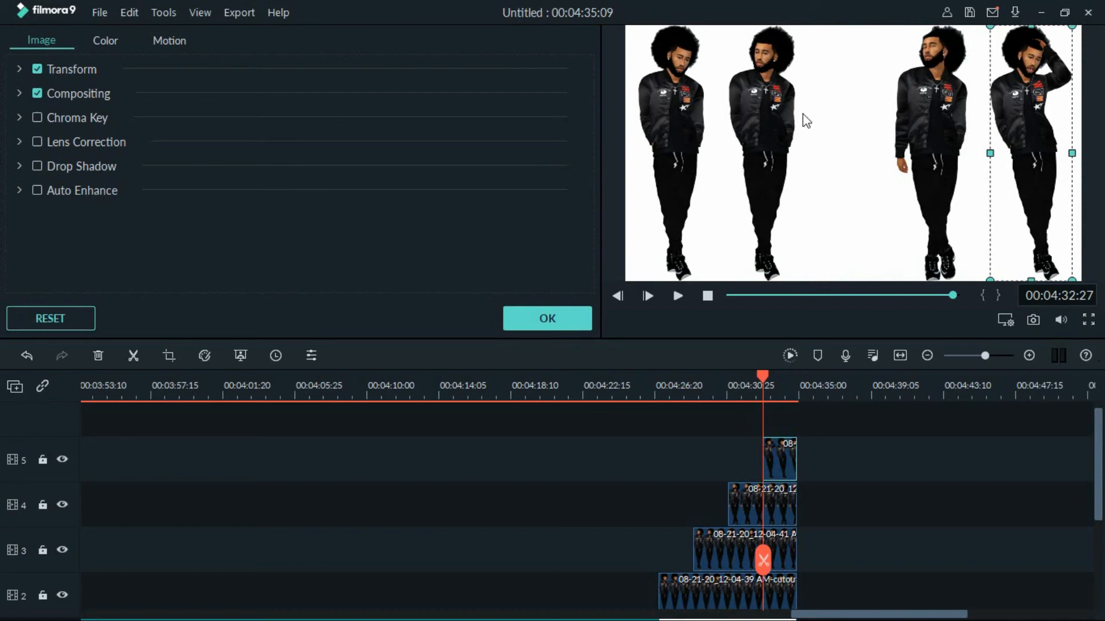
click(768, 122)
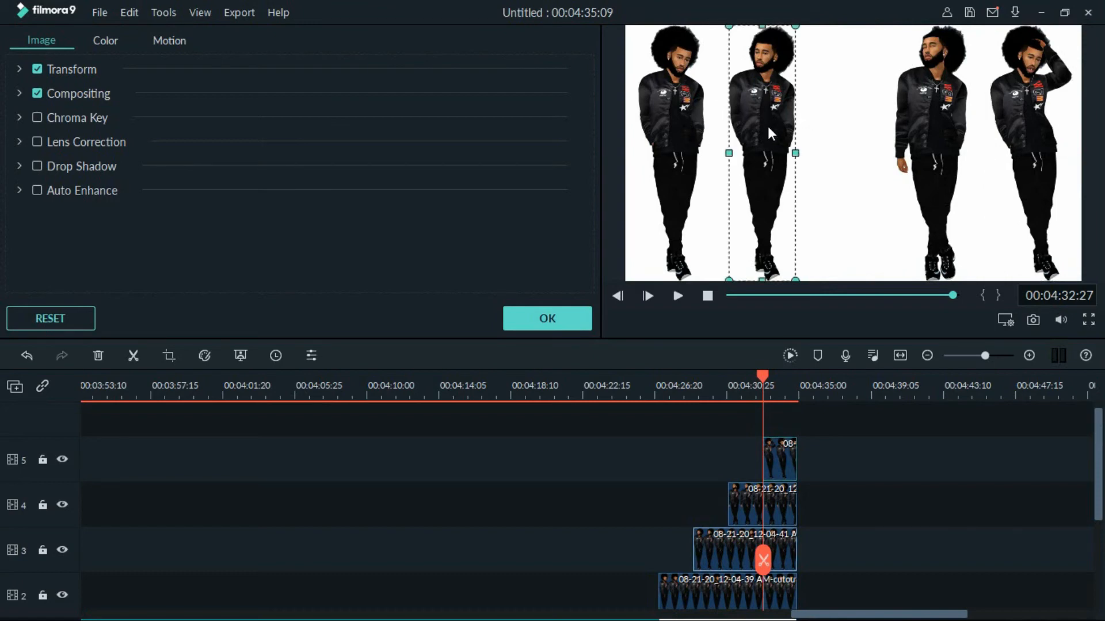
mouse_move(1098, 452)
mouse_down()
mouse_move(1097, 498)
mouse_move(1098, 440)
mouse_up()
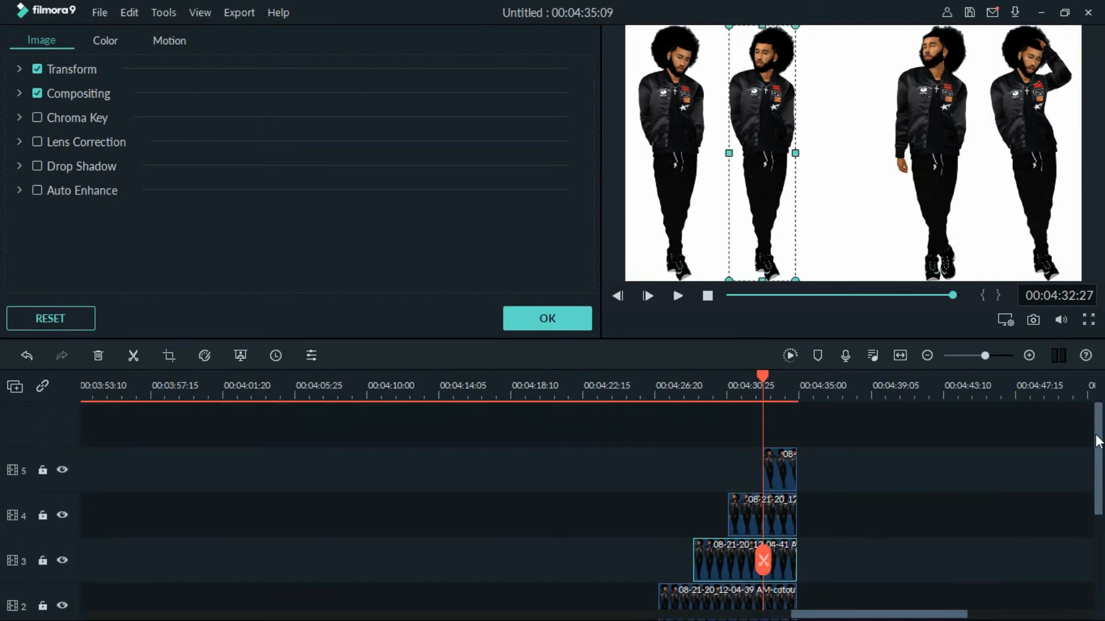
click(811, 143)
drag(1099, 452, 1094, 514)
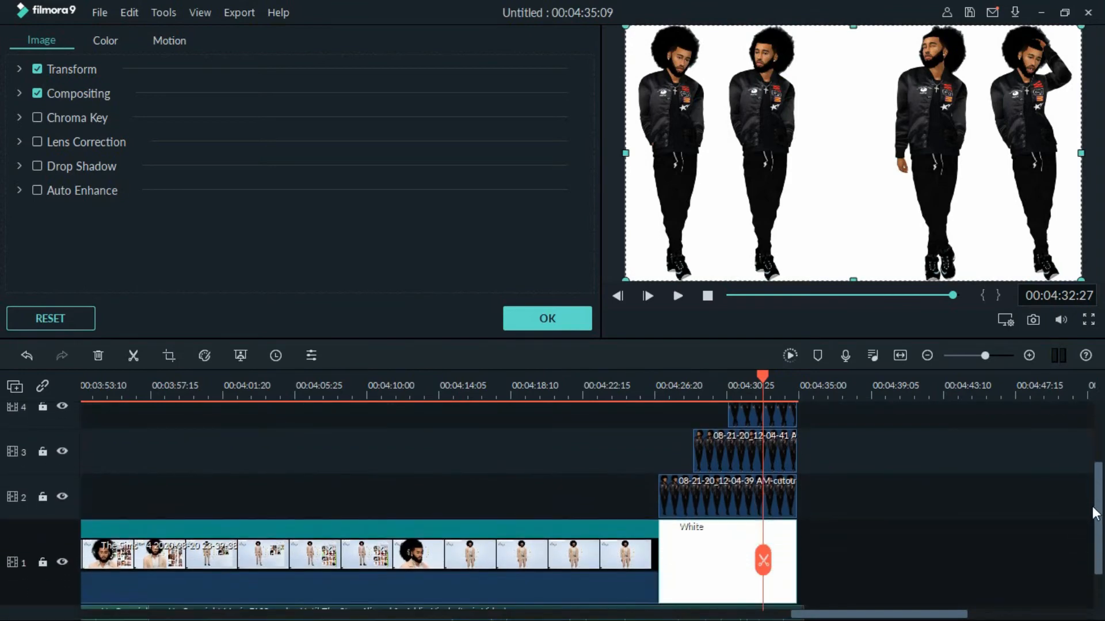
scroll(943, 467, up, 3)
scroll(1096, 460, down, 3)
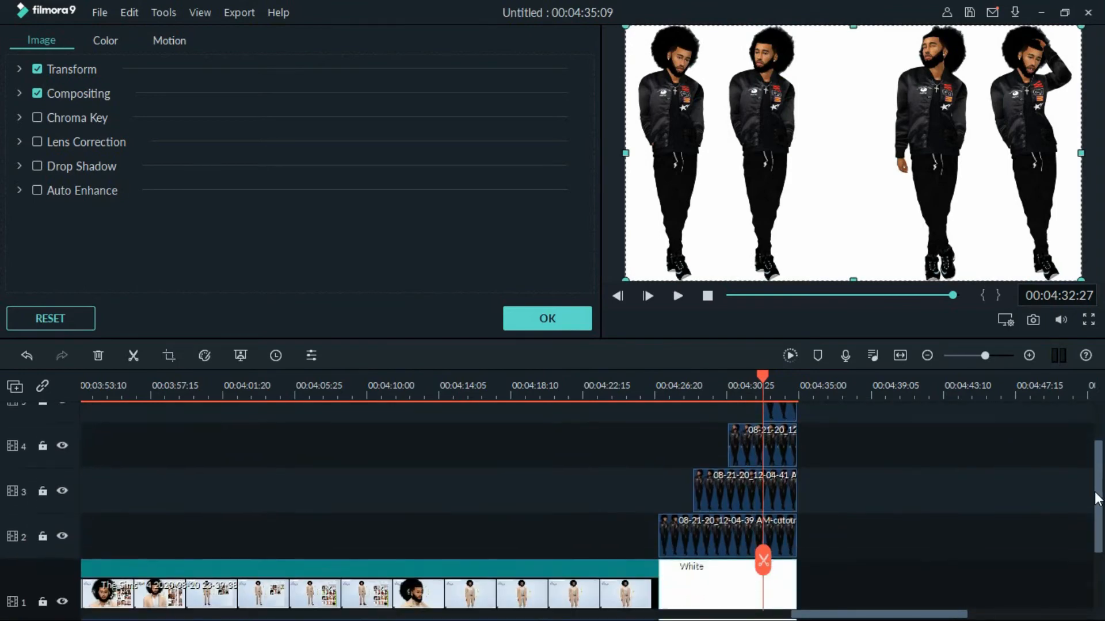
Close the image settings and add the Erase transition to the start of each image on tracks 2 to 5
click(541, 321)
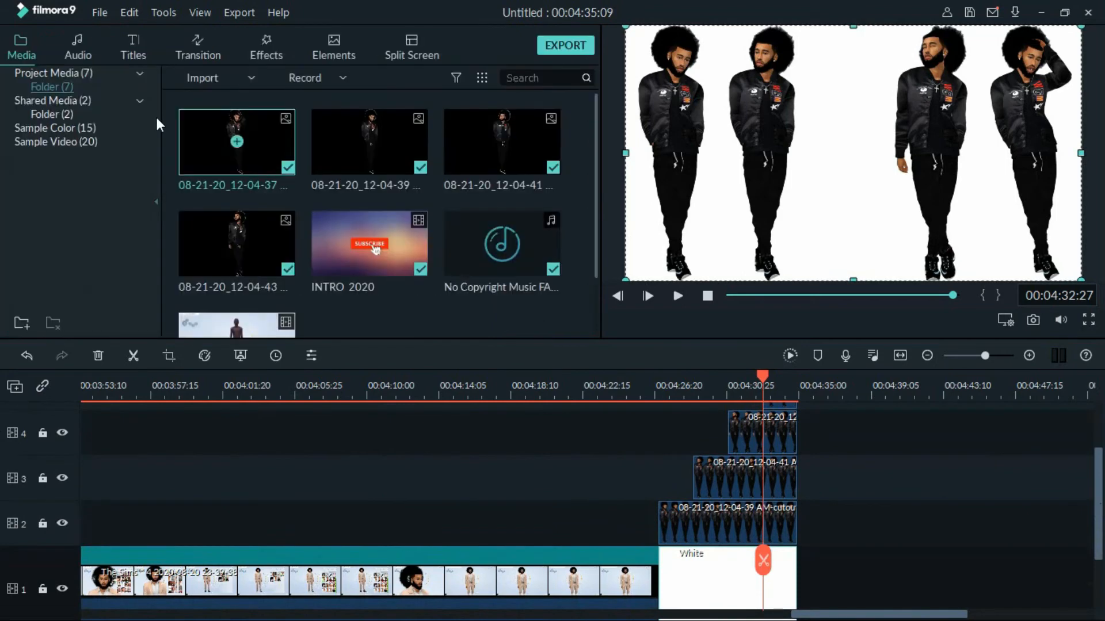
click(182, 50)
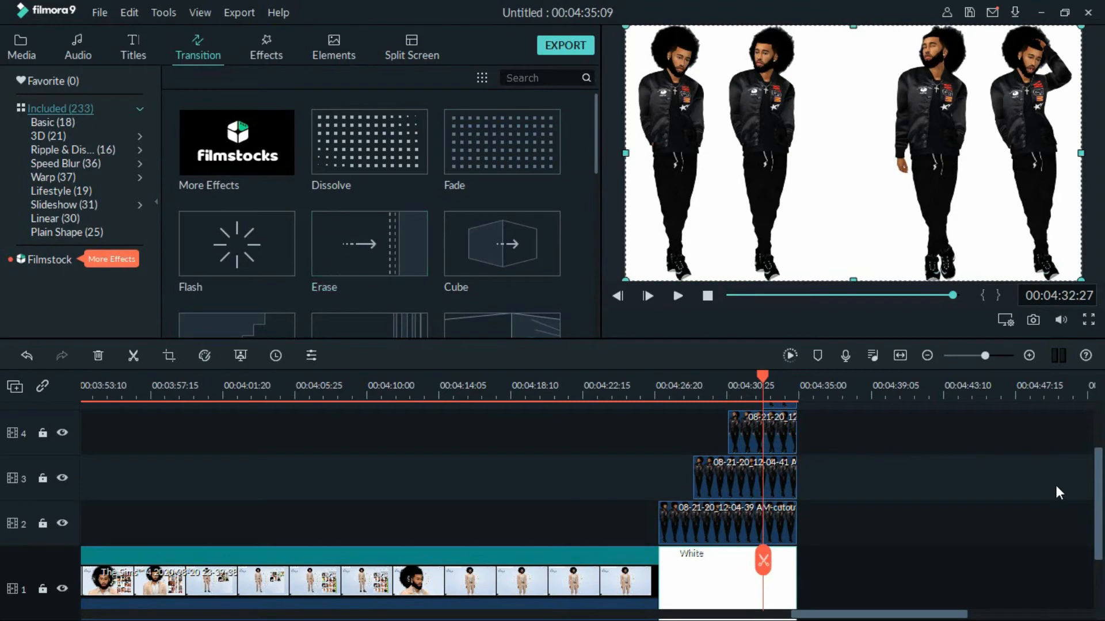
drag(1098, 517, 1098, 526)
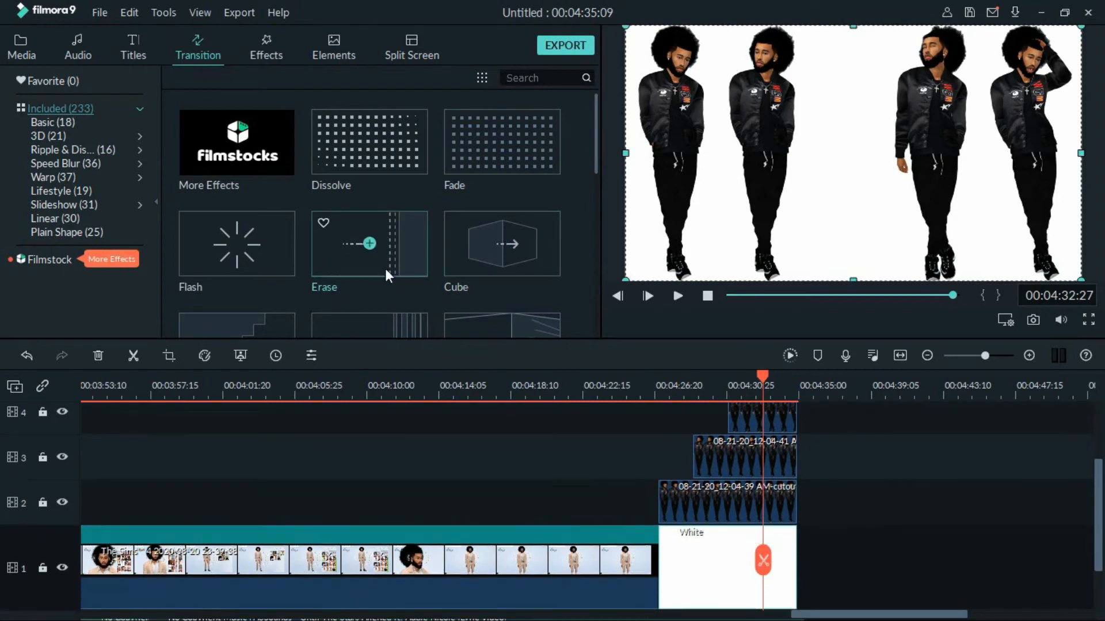
drag(385, 268, 643, 494)
mouse_move(368, 259)
mouse_down()
mouse_move(598, 380)
mouse_move(675, 459)
mouse_up()
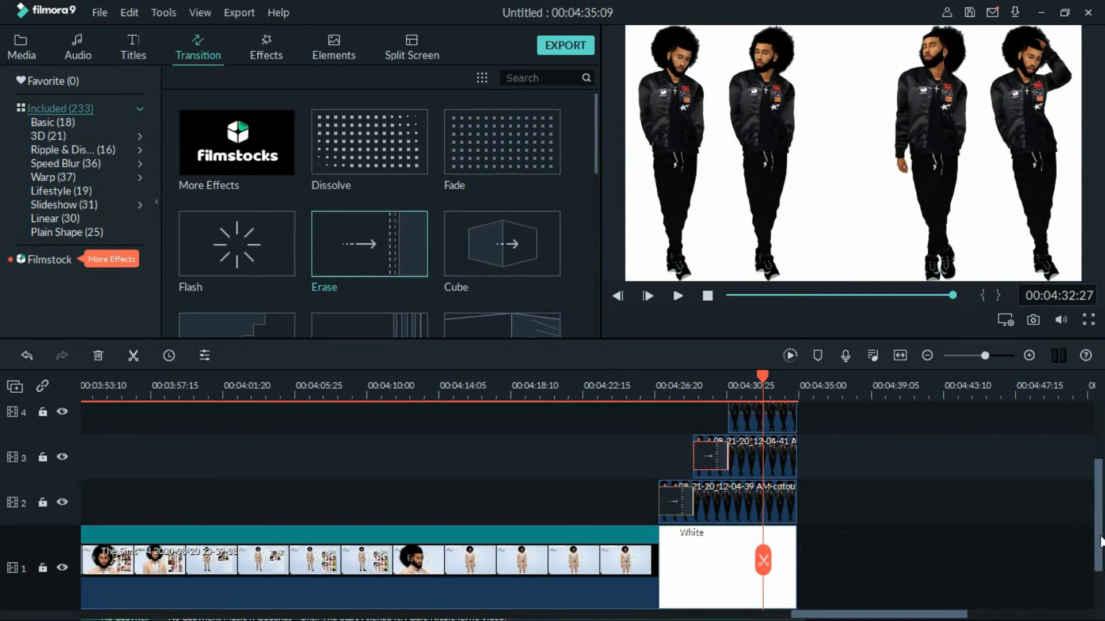
scroll(1097, 546, up, 2)
drag(382, 248, 720, 484)
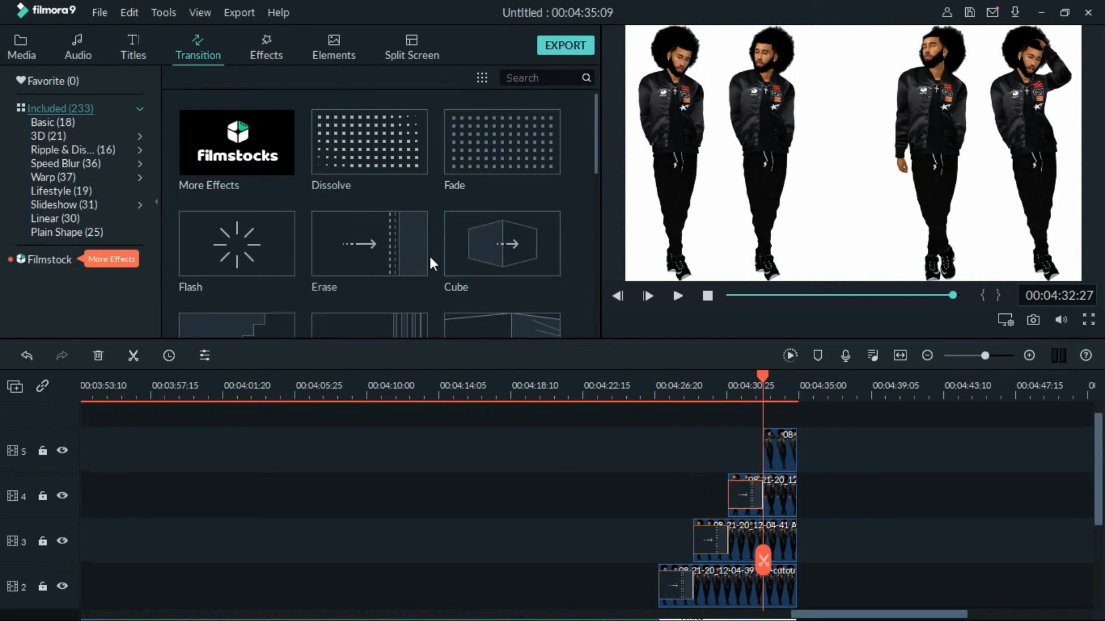
drag(425, 257, 732, 422)
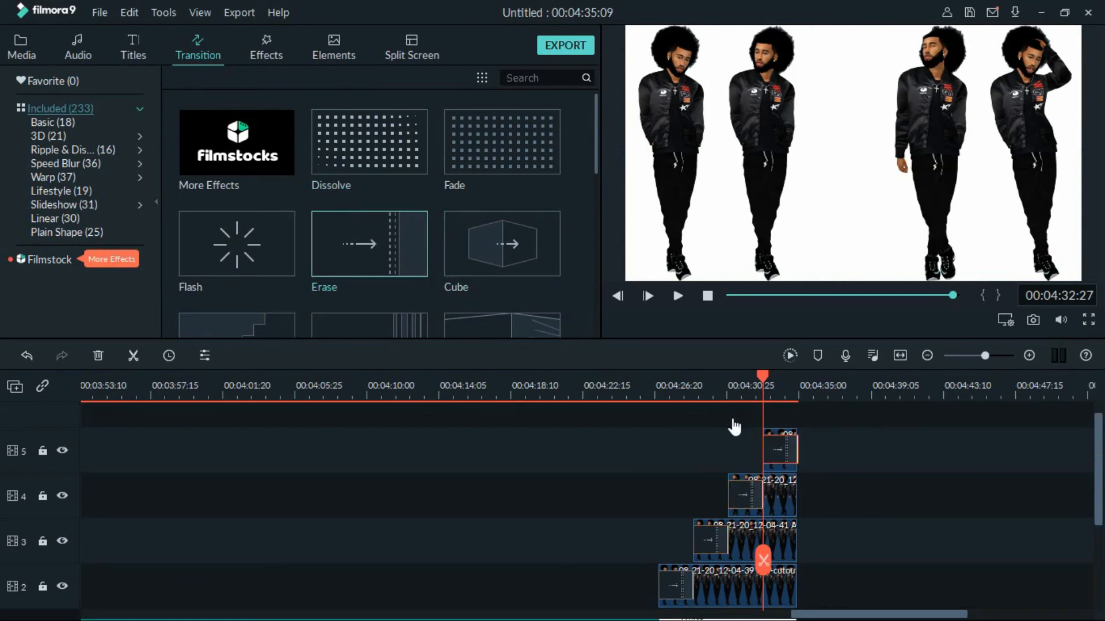
Set the track 2 image's transition duration to 00:00:01:00 and apply it to all transitions
drag(1098, 503, 1099, 529)
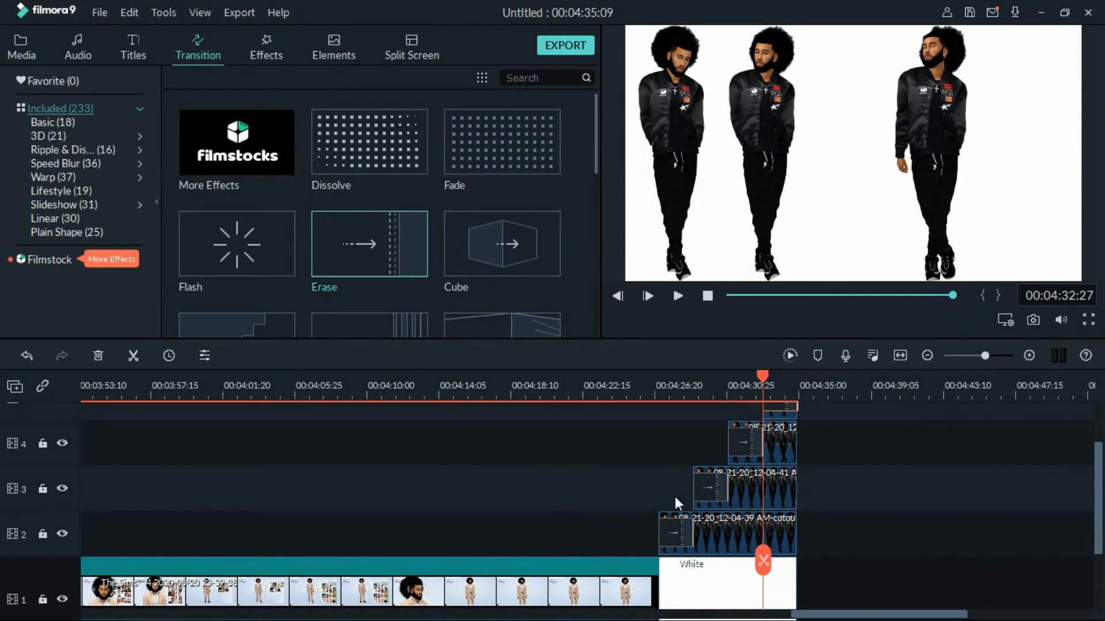
double_click(674, 528)
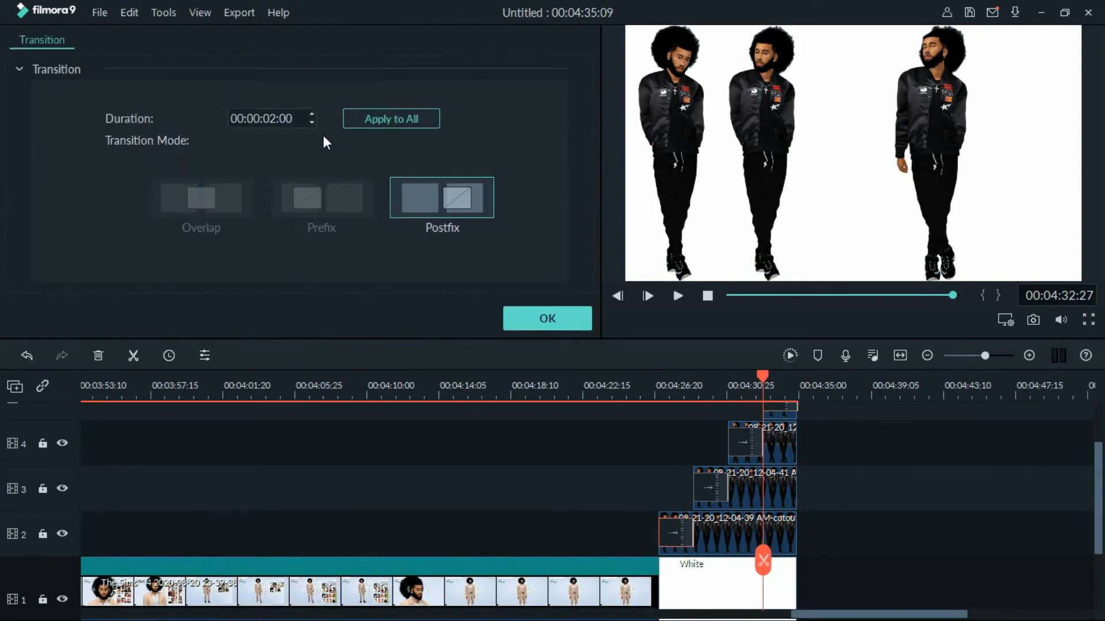
click(278, 121)
text(1)
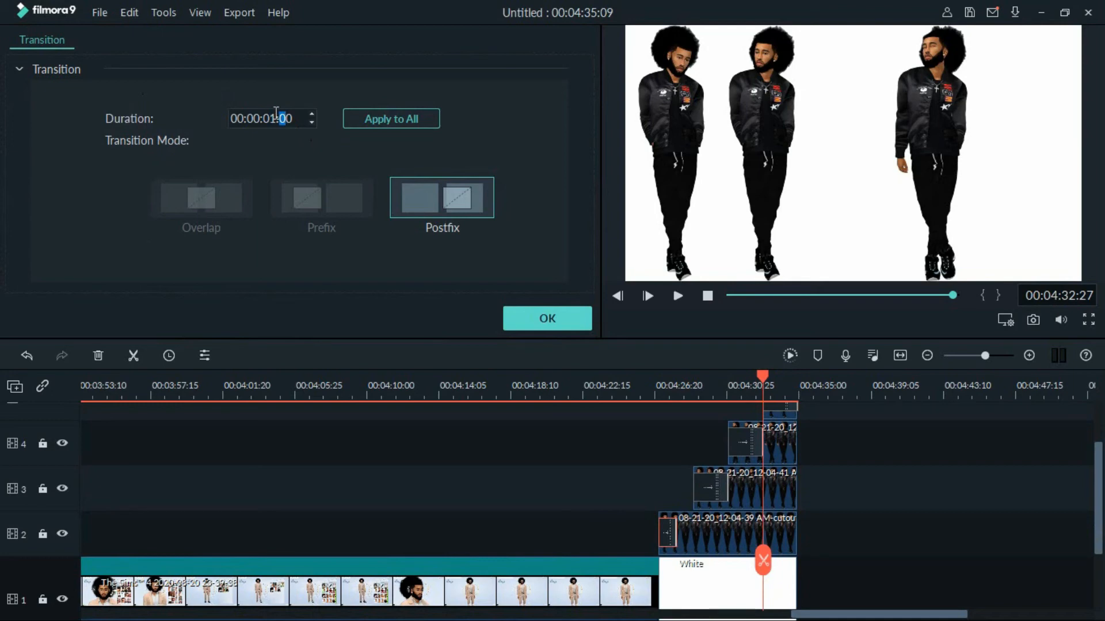
click(382, 115)
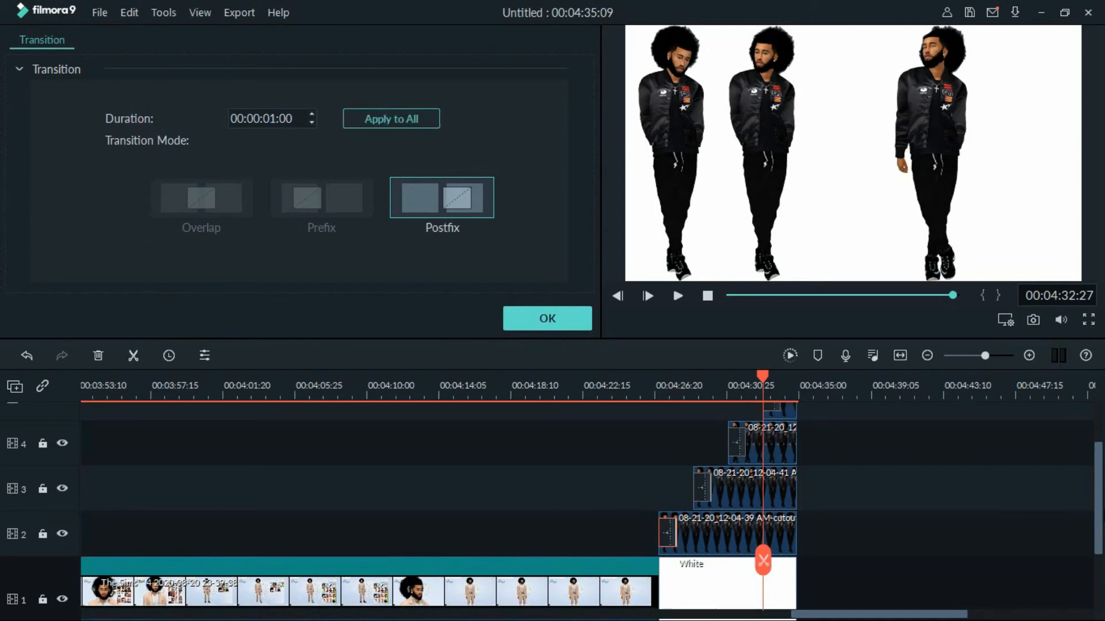
mouse_move(1099, 513)
mouse_down()
mouse_move(1100, 451)
mouse_move(1099, 523)
mouse_up()
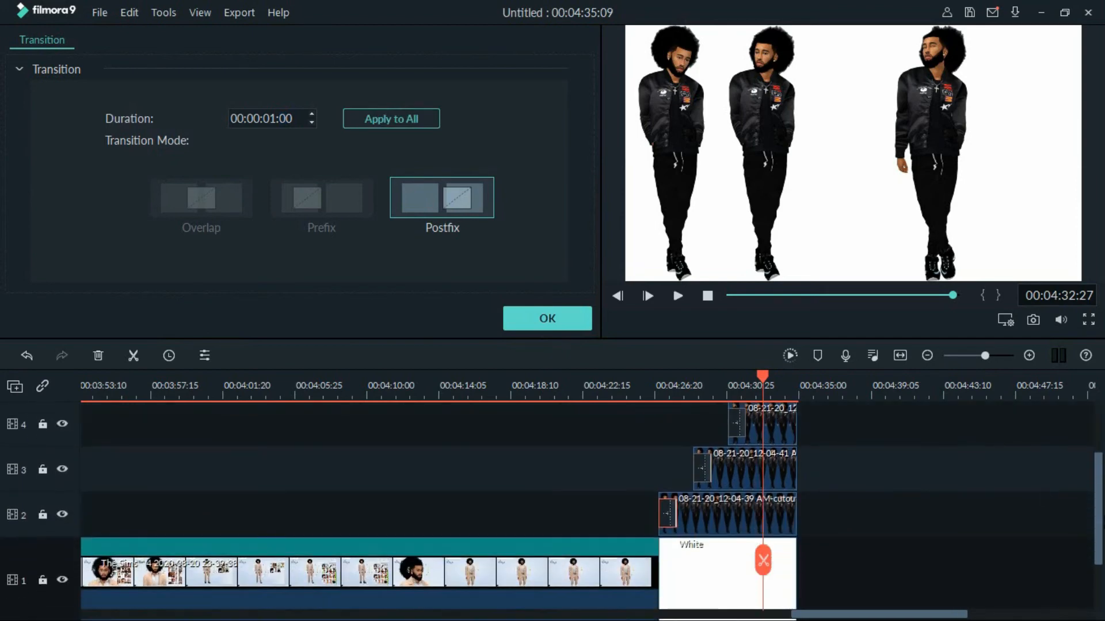
click(527, 322)
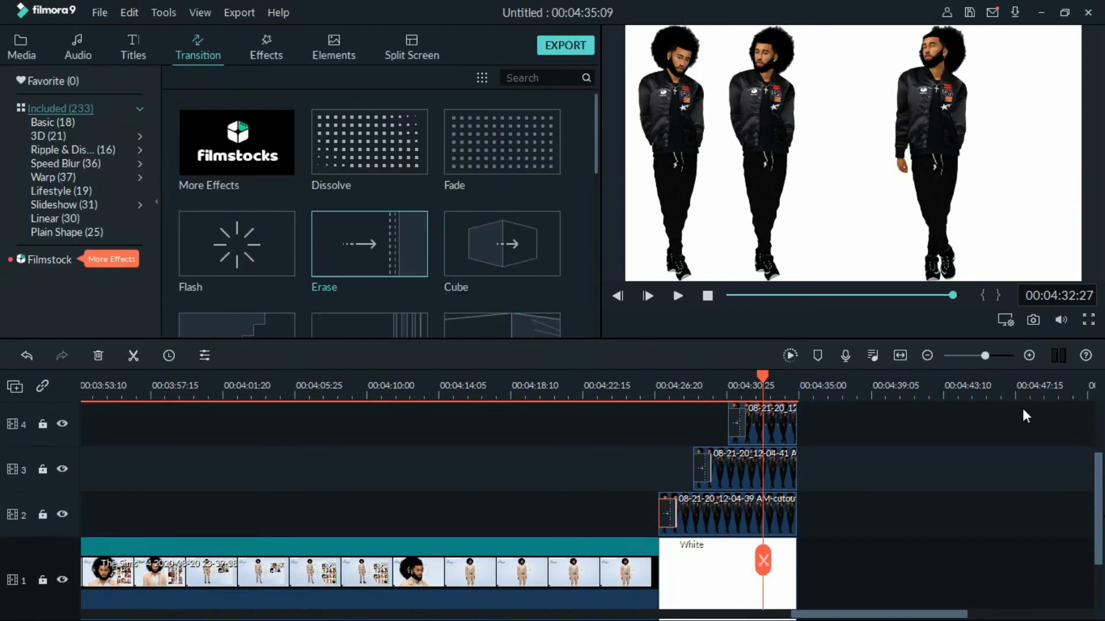
Play the ending from just before the White clip to check how the images appear with their transitions
drag(1100, 469, 1099, 493)
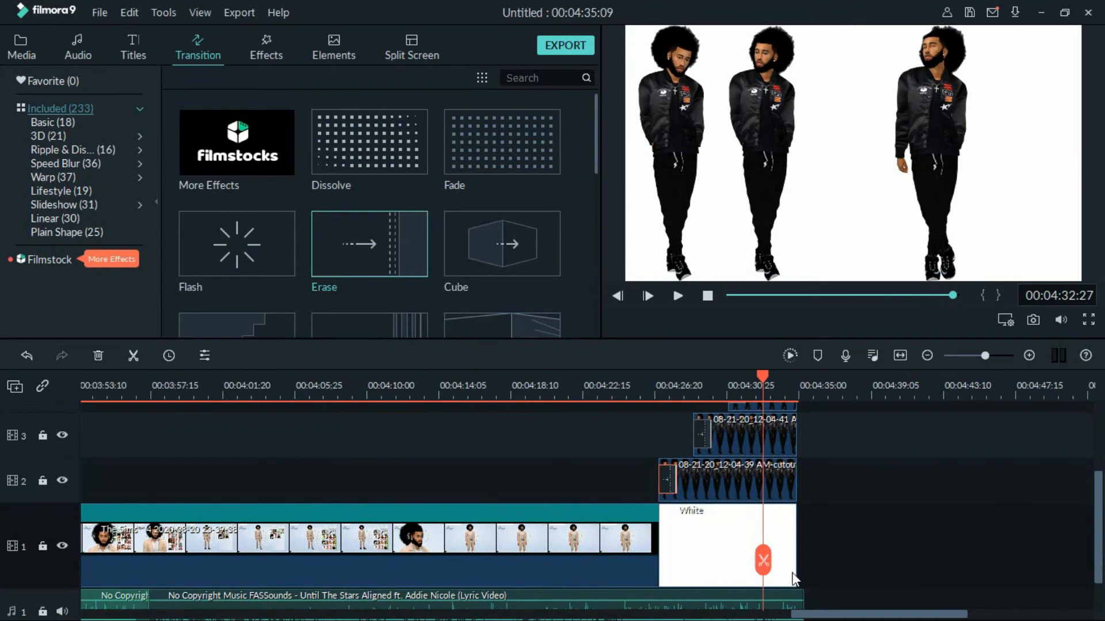
drag(765, 564, 647, 552)
key(space)
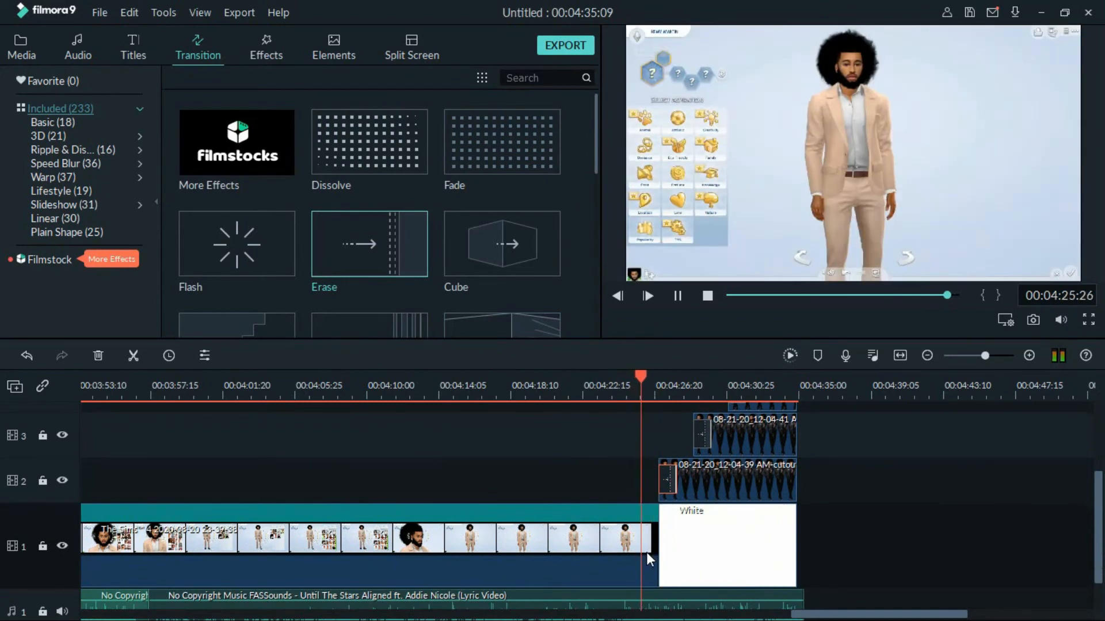
key(XF86AudioLowerVolume)
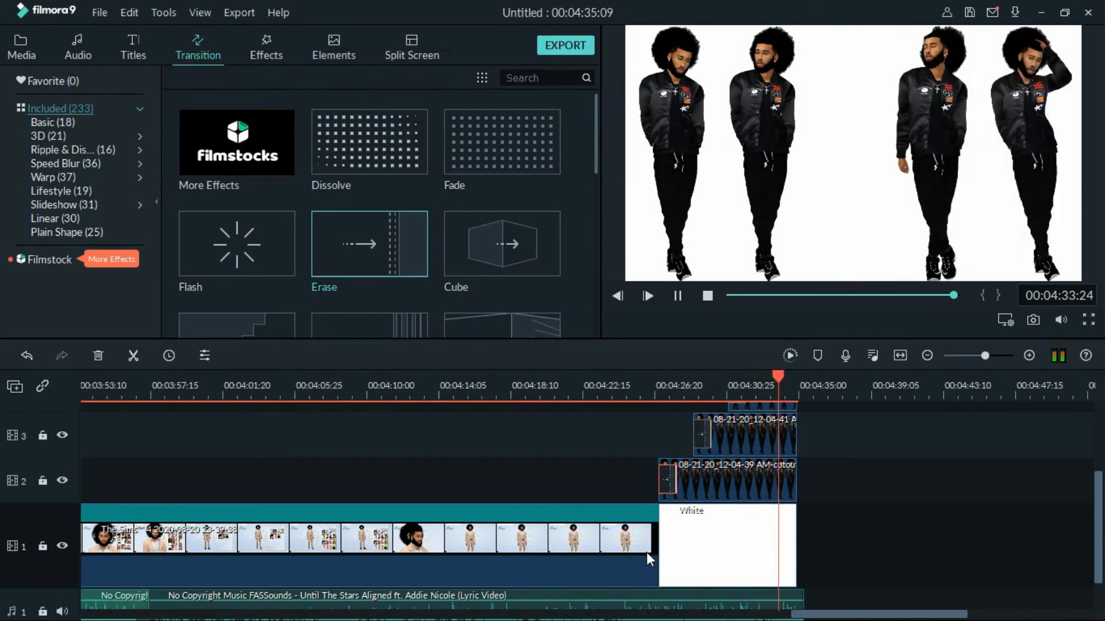
key(space)
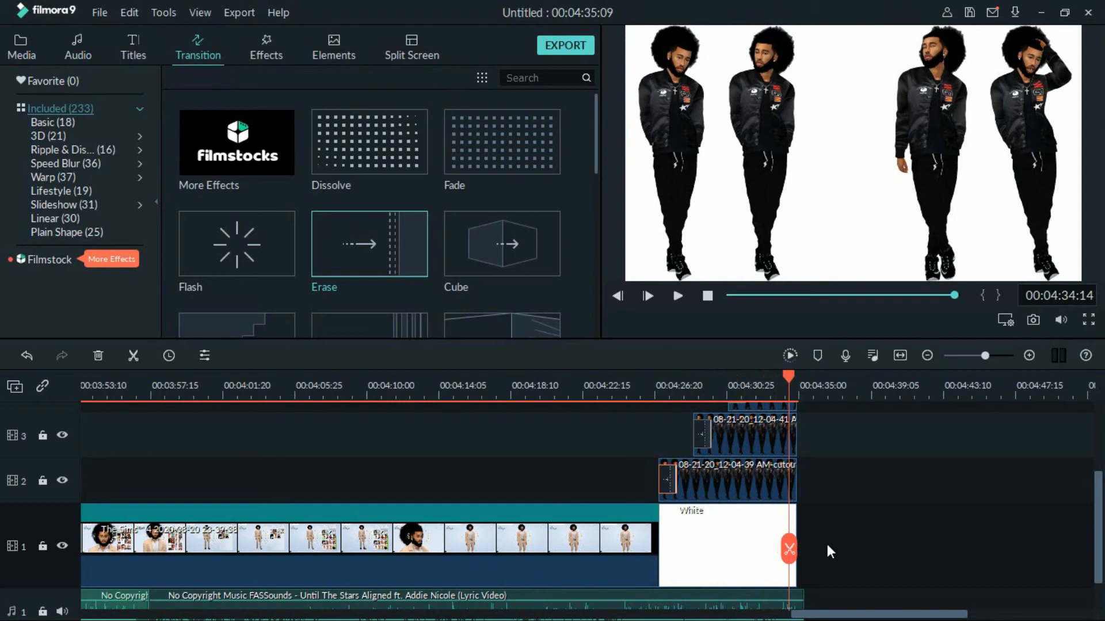
Browse the title templates, looking through Openers, and open the Titles category
drag(1095, 515, 1101, 427)
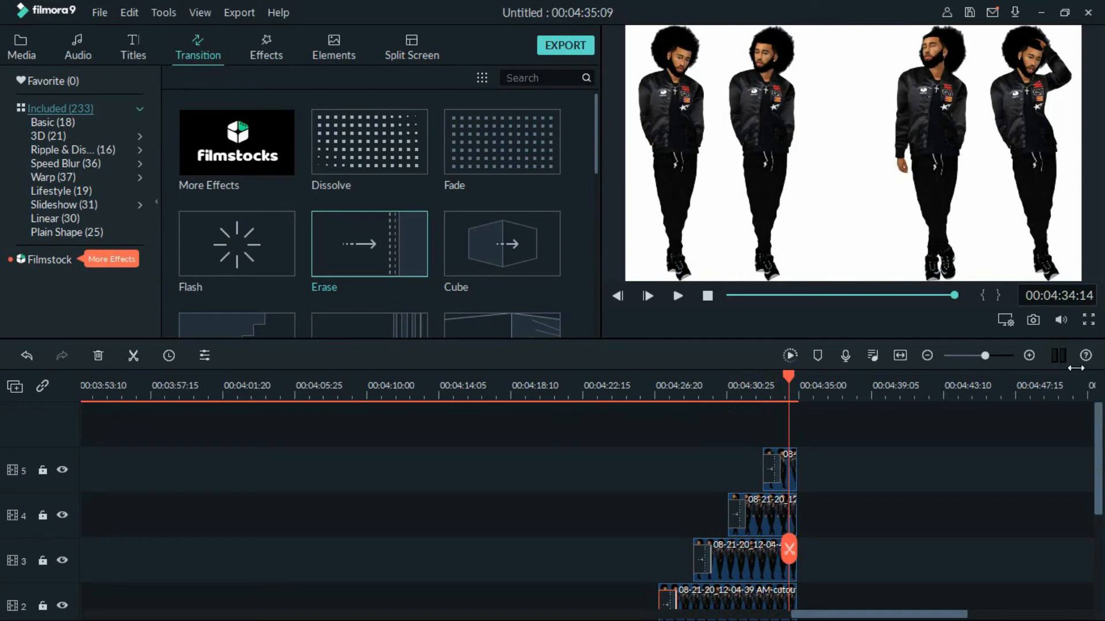
click(135, 50)
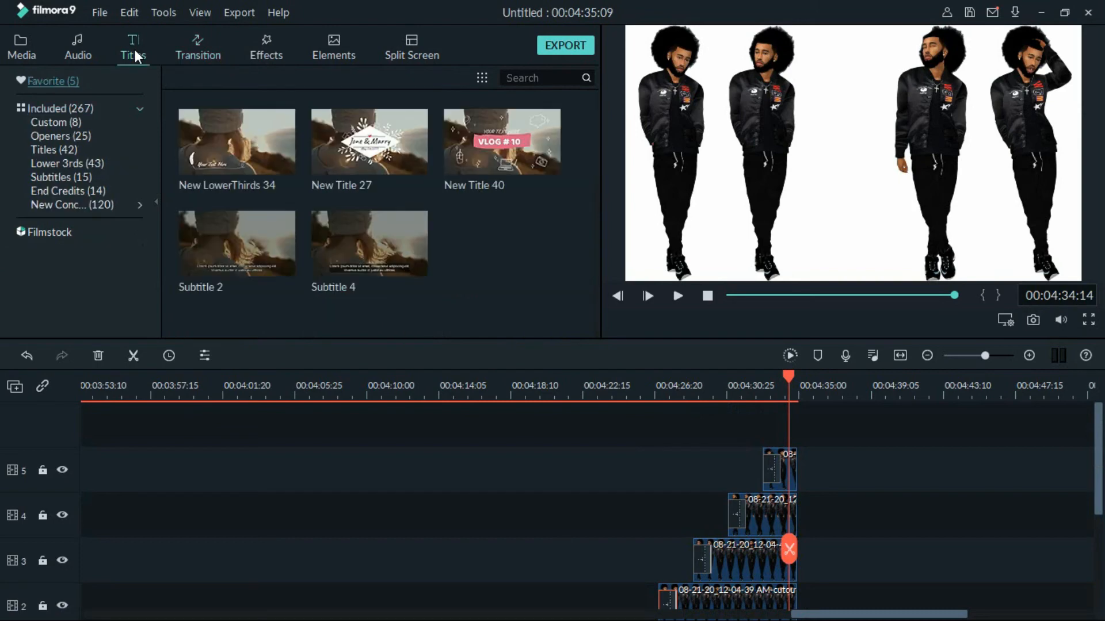
click(79, 138)
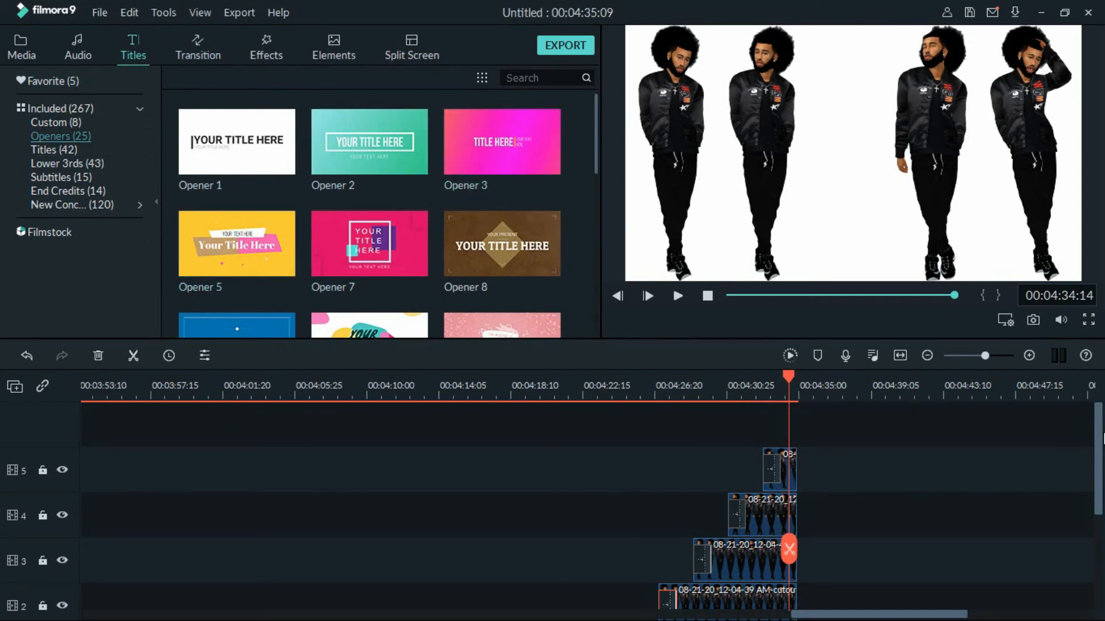
drag(1095, 463, 1098, 541)
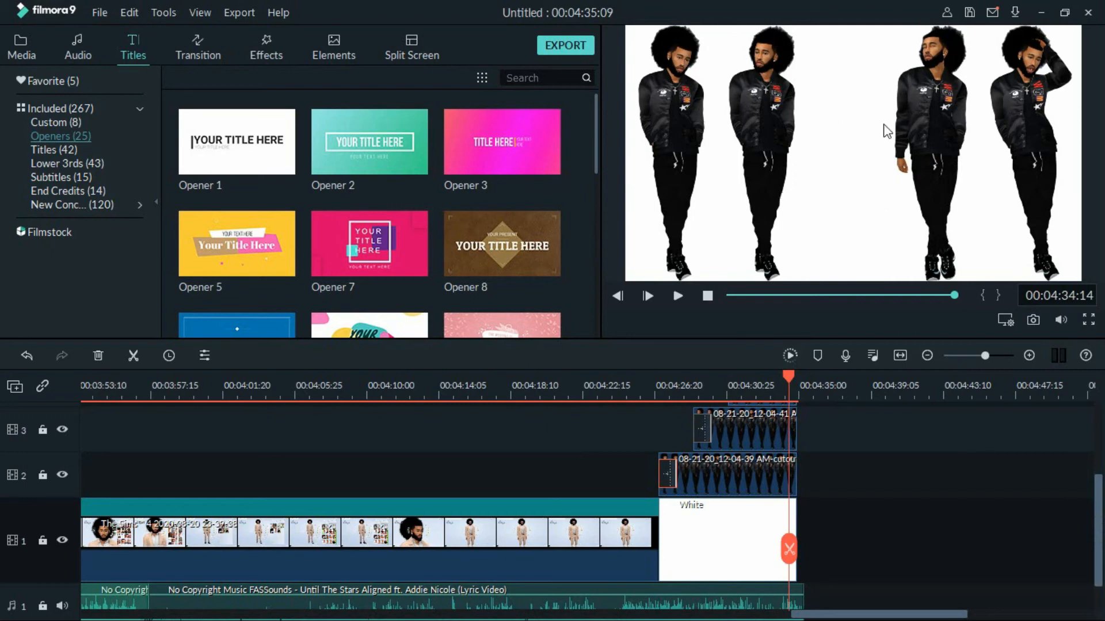
scroll(1100, 526, up, 3)
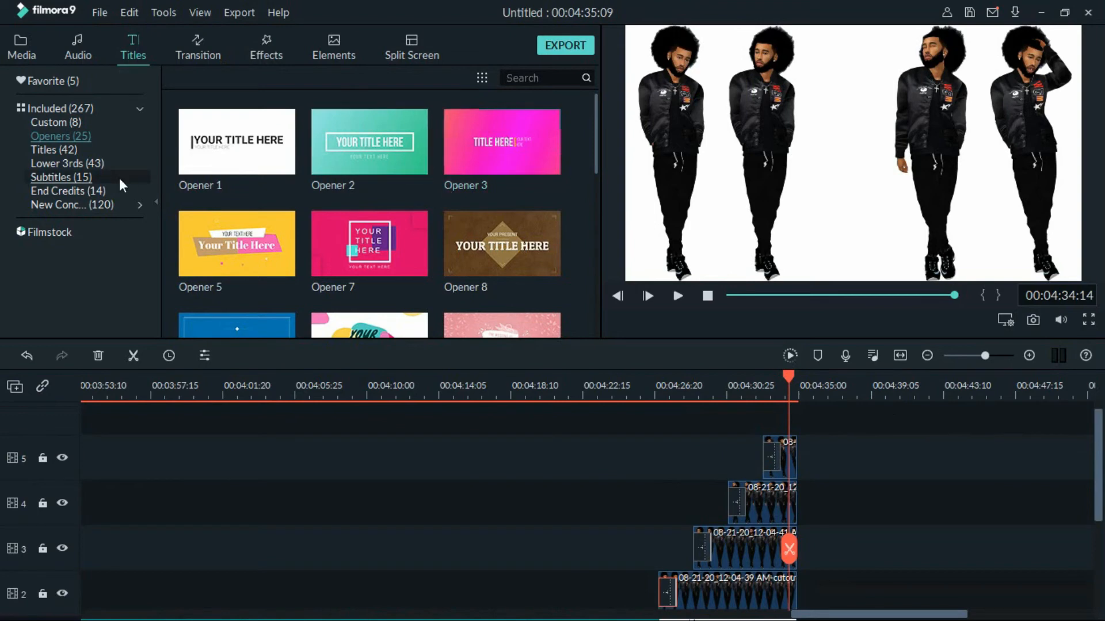
click(54, 151)
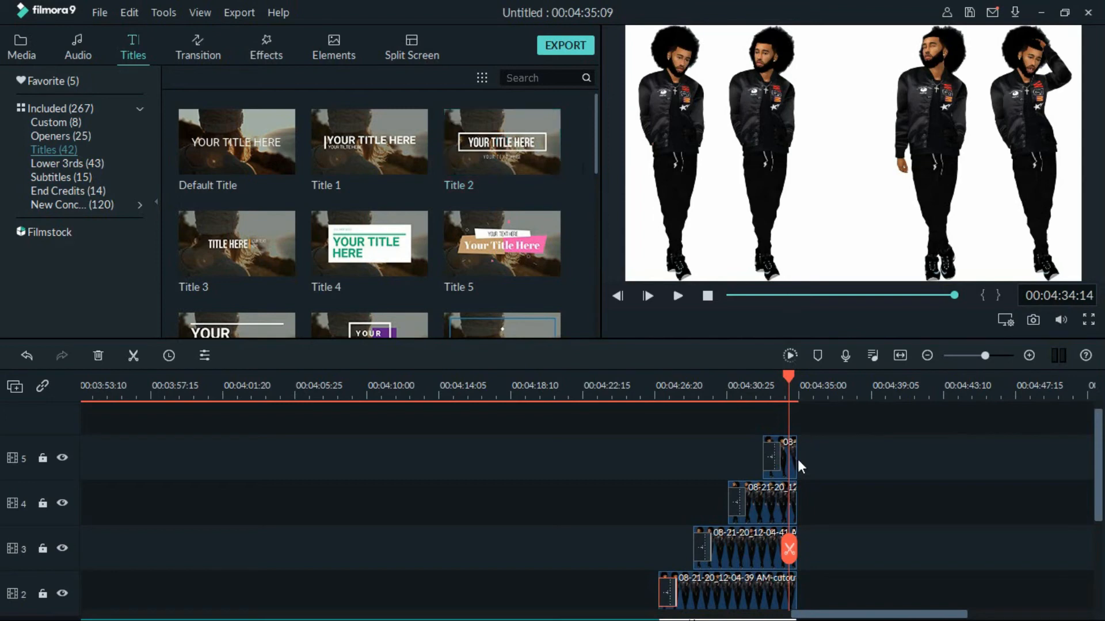
Move the playhead to the end of the ending images and preview the Title 2 template
drag(788, 379, 799, 378)
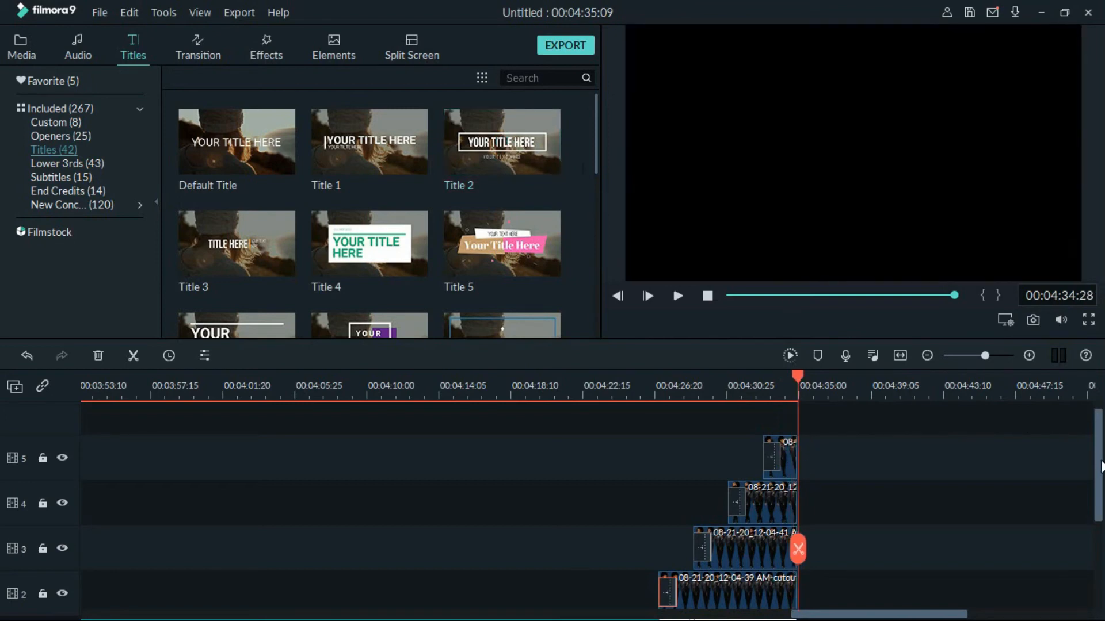
drag(1101, 463, 1094, 500)
mouse_move(490, 170)
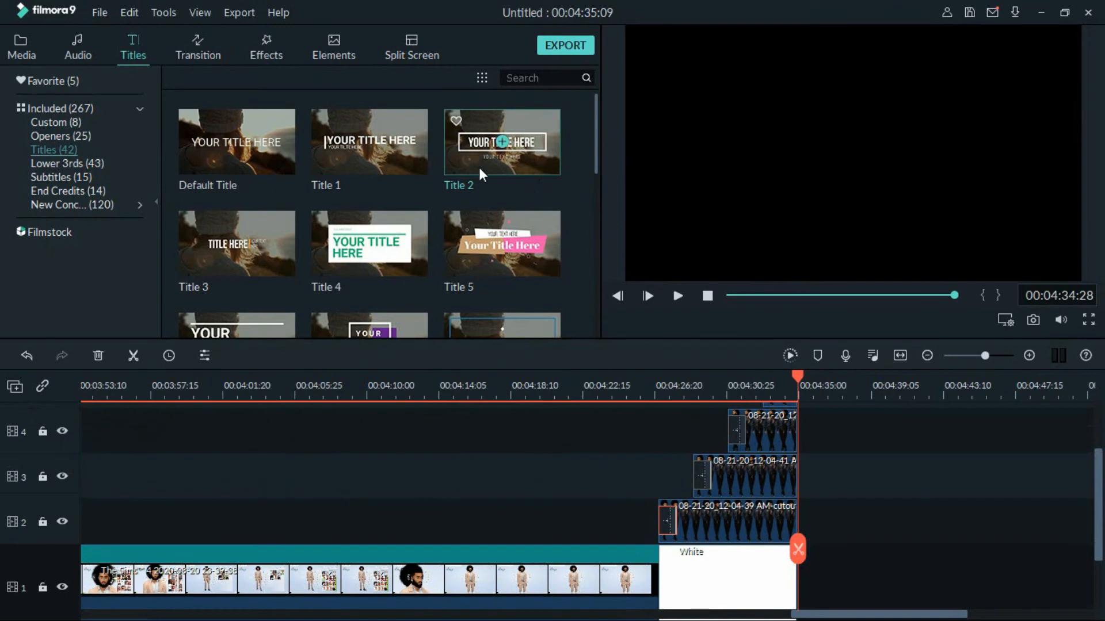
click(471, 168)
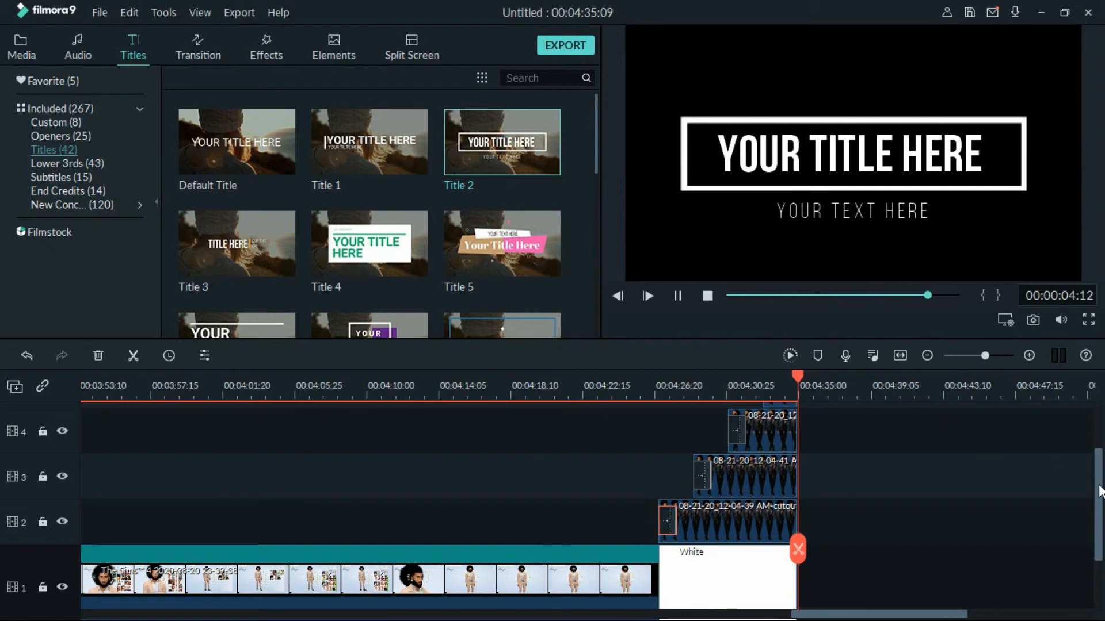
drag(1099, 483, 1099, 424)
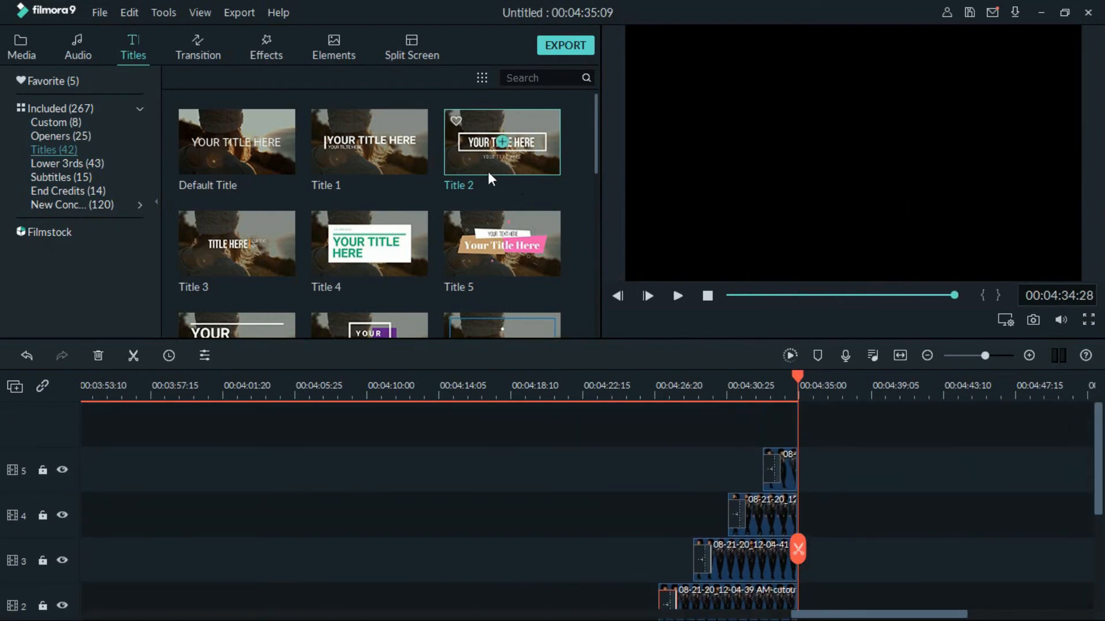
Try placing Title 2 on track 6 over the ending images and trimming its start to the last image's start, and undo both edits
drag(489, 173, 712, 439)
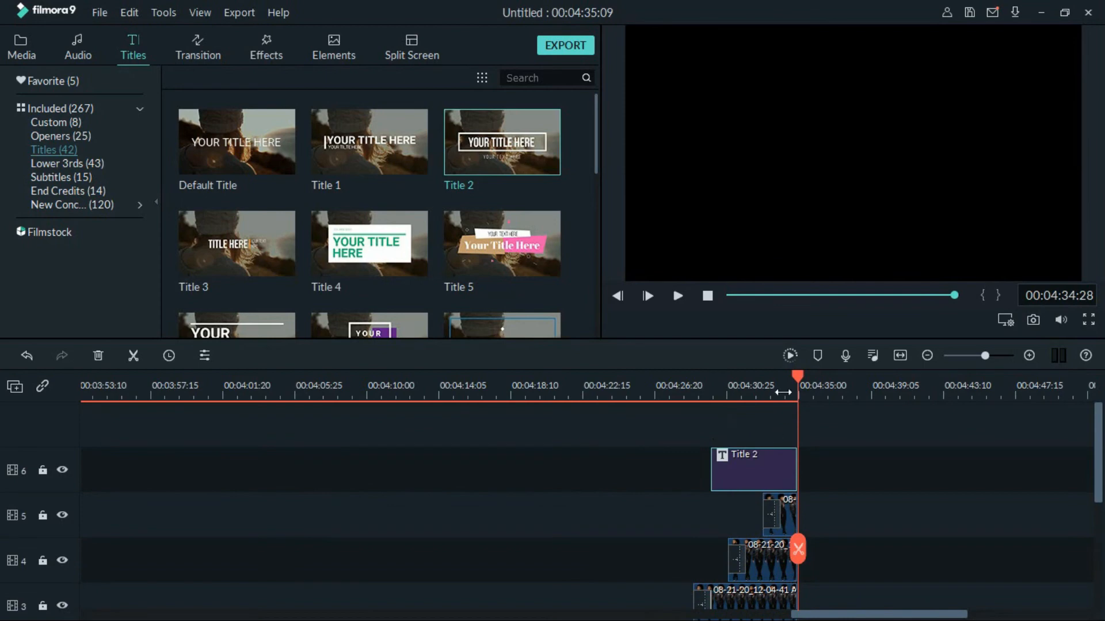
drag(1099, 426, 1098, 467)
mouse_move(798, 375)
mouse_down()
mouse_move(833, 374)
mouse_move(799, 373)
mouse_up()
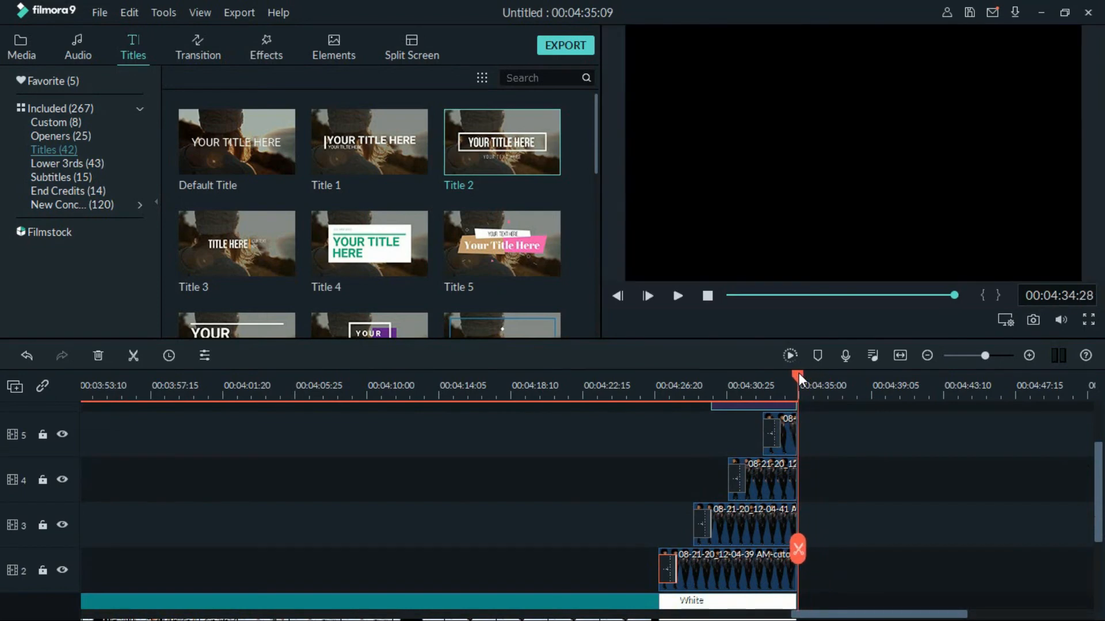
drag(1098, 503, 1098, 463)
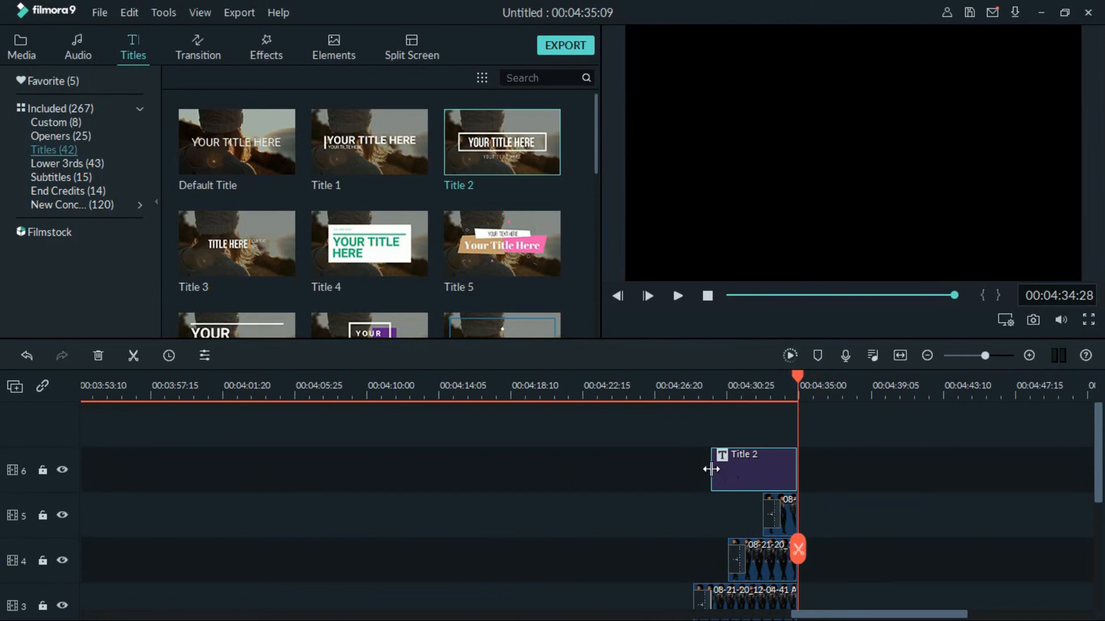
drag(713, 470, 763, 477)
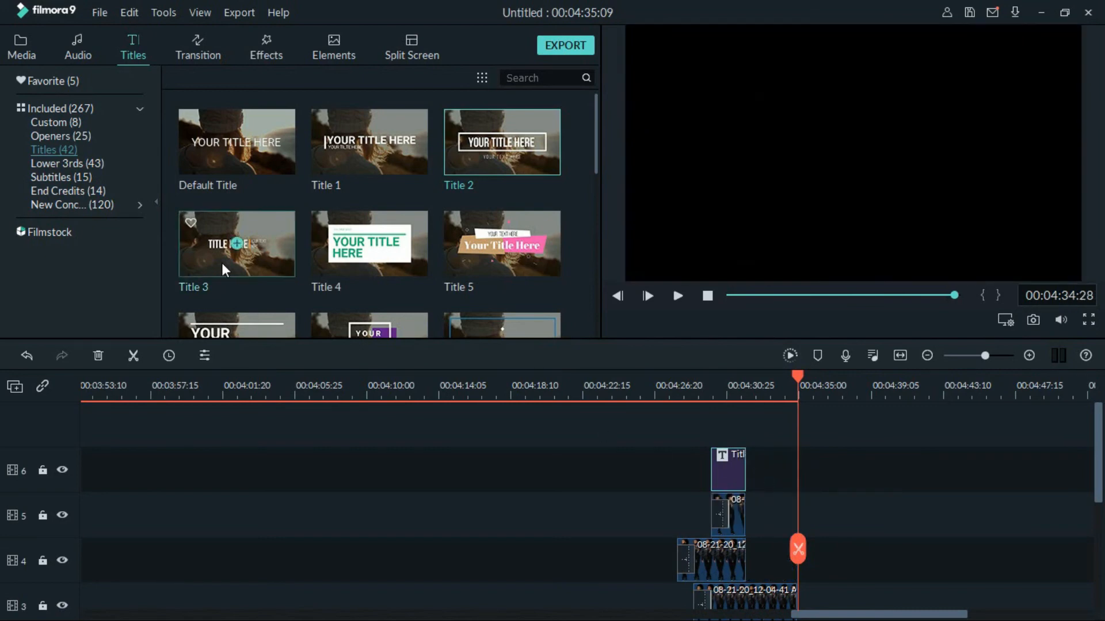
click(28, 357)
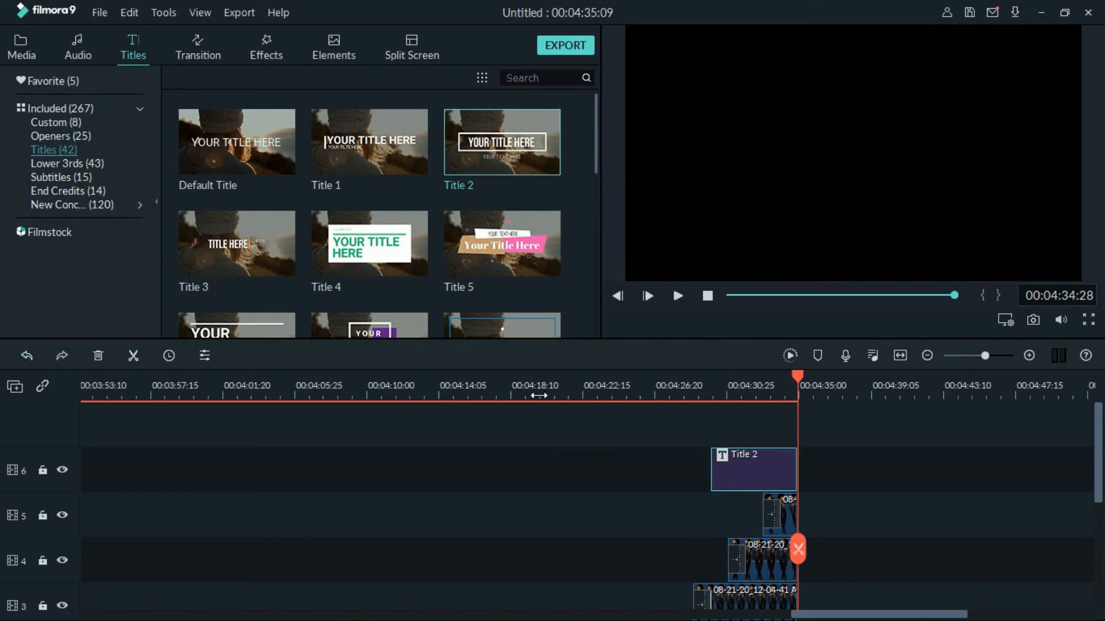
click(21, 357)
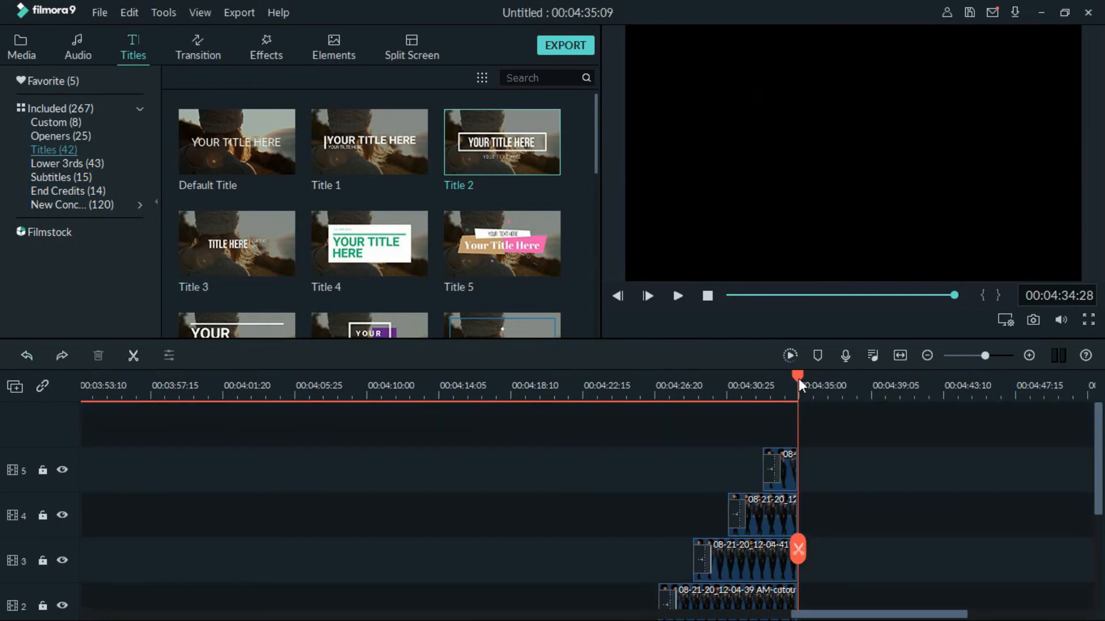
Add Title 2 to track 6 at 00:04:32:29, the start of the track 5 image, and trim its end to match the images
drag(799, 379, 765, 391)
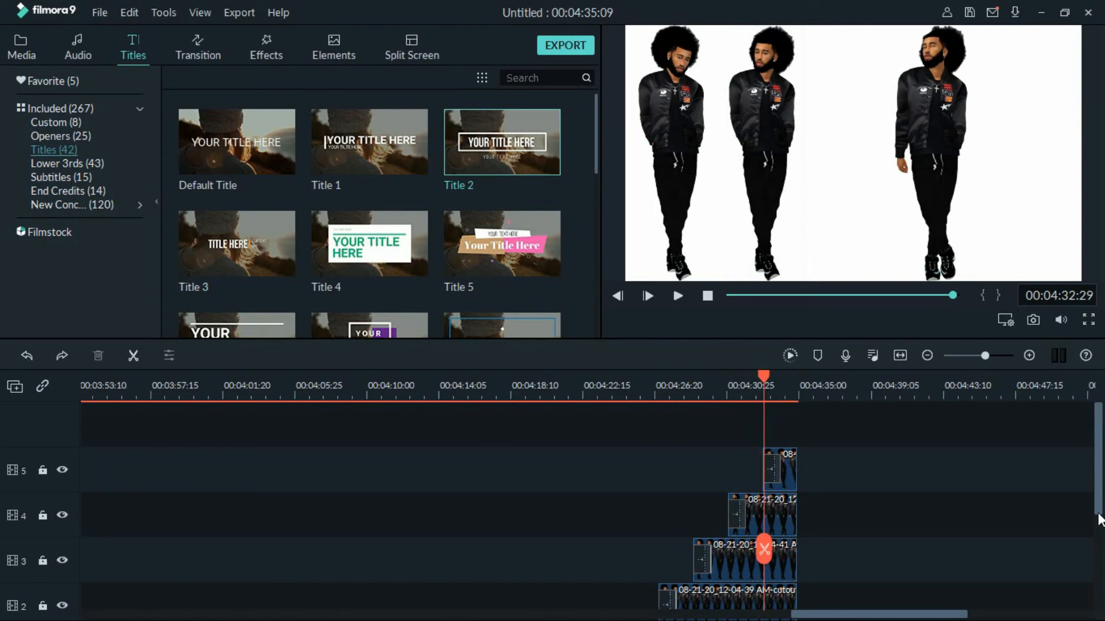
drag(472, 169, 779, 426)
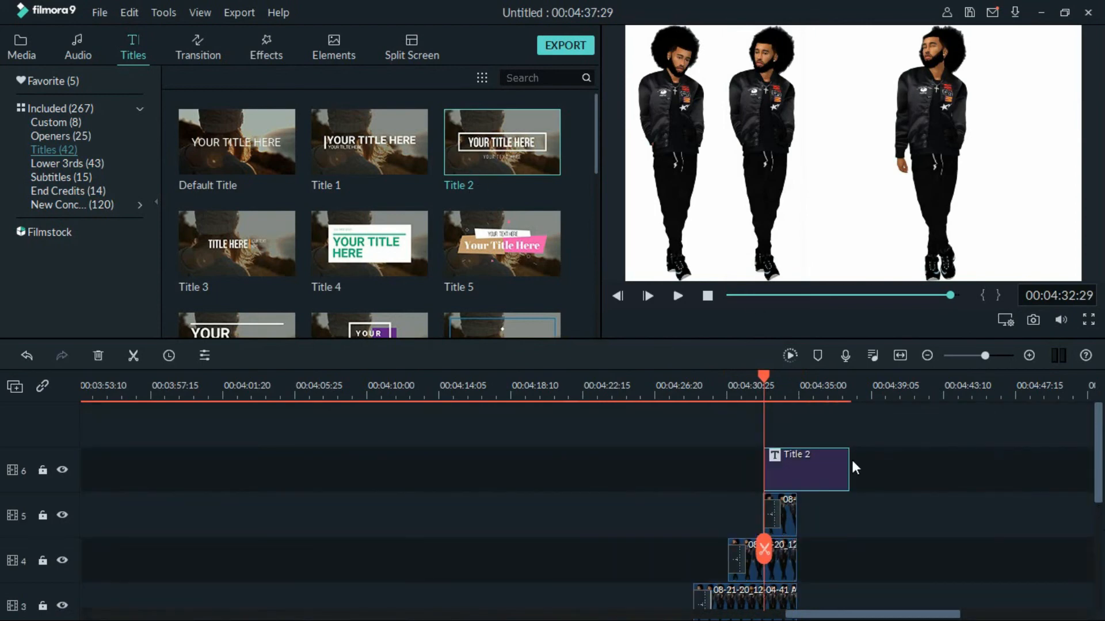
drag(851, 457, 797, 469)
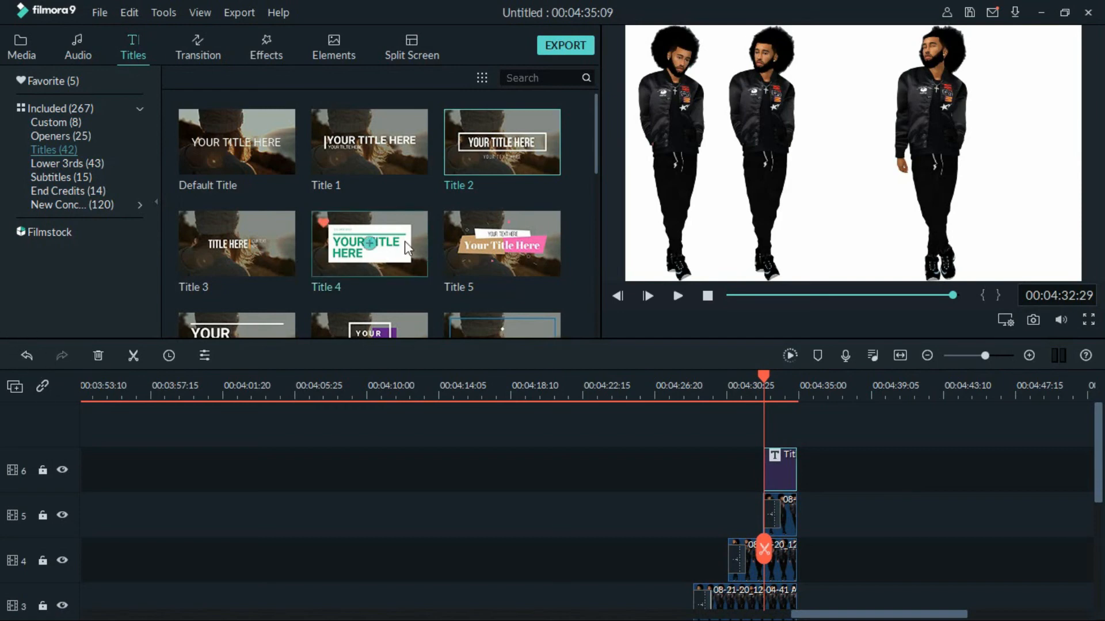
Open the Title 2 clip's text settings, delete the clip from track 6 and close the settings
double_click(781, 473)
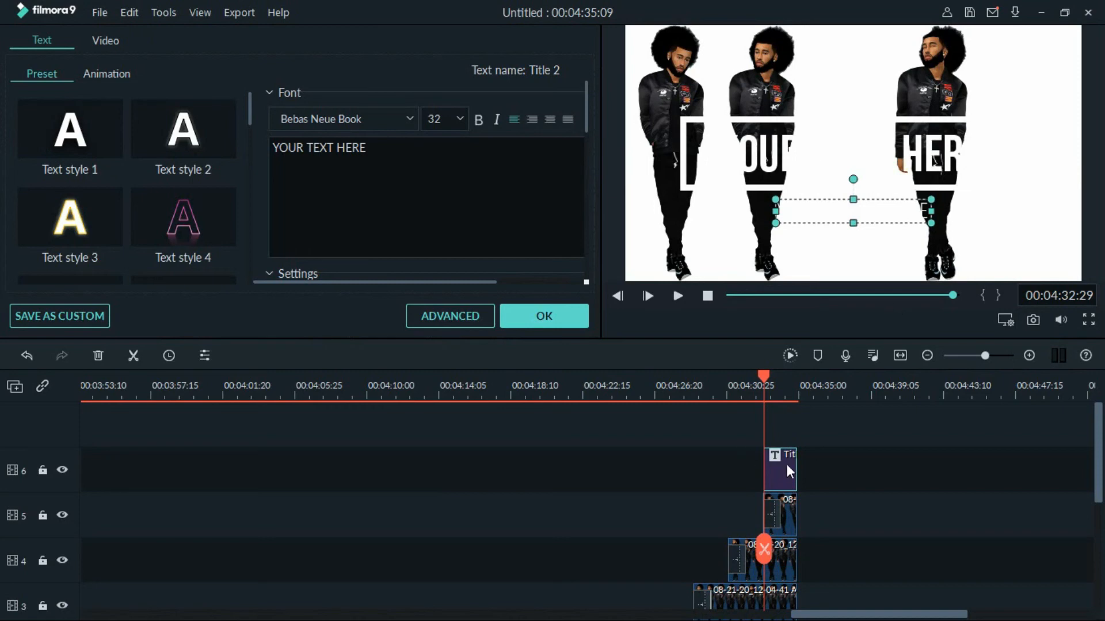
key(Delete)
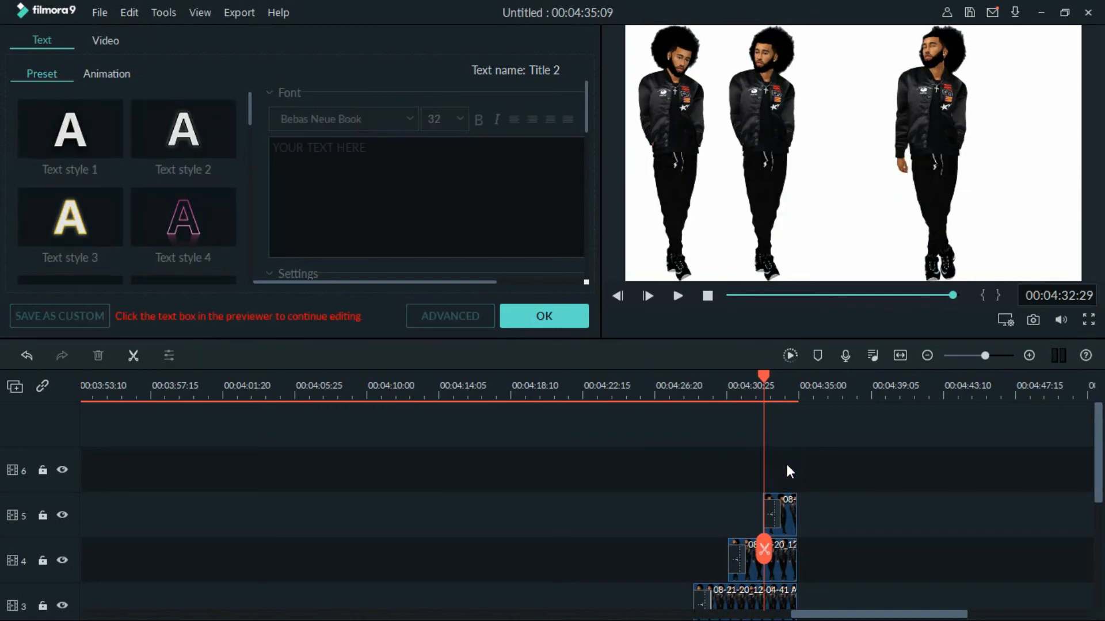
click(506, 323)
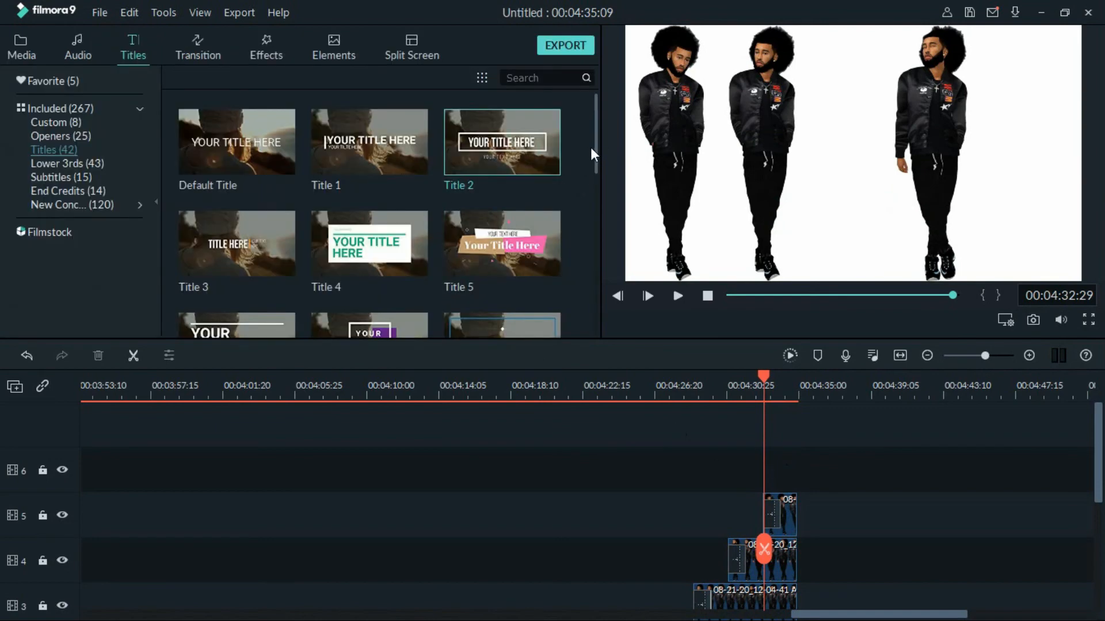
Add the Title 38 script template to track 6 above the track 5 image and trim its end to match the images
drag(596, 151, 591, 323)
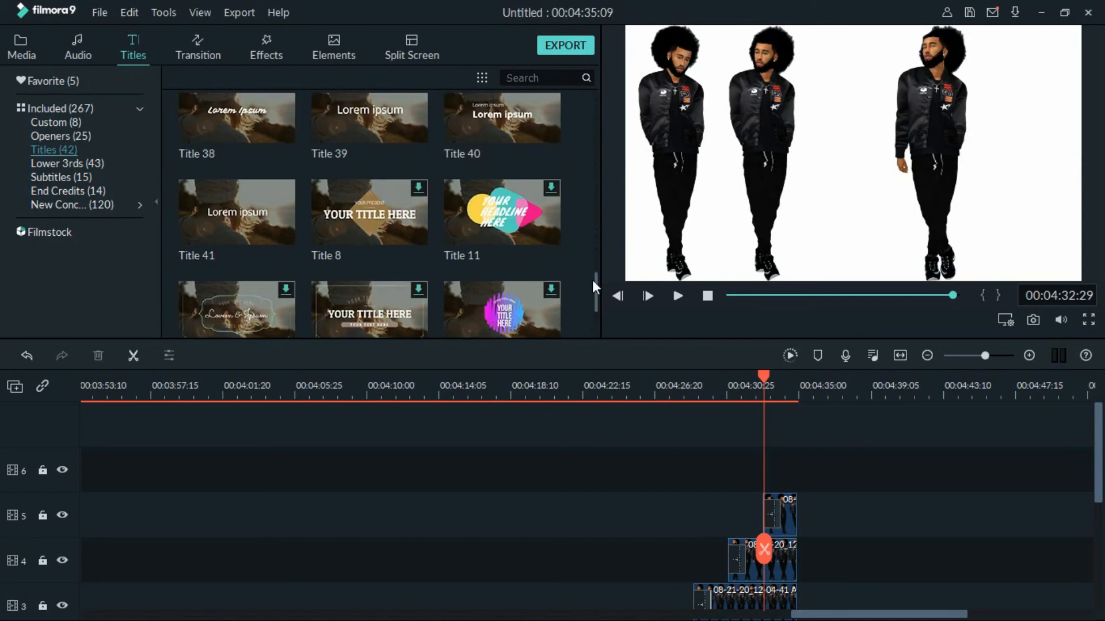
mouse_move(592, 280)
mouse_down()
mouse_move(596, 298)
mouse_move(594, 268)
mouse_up()
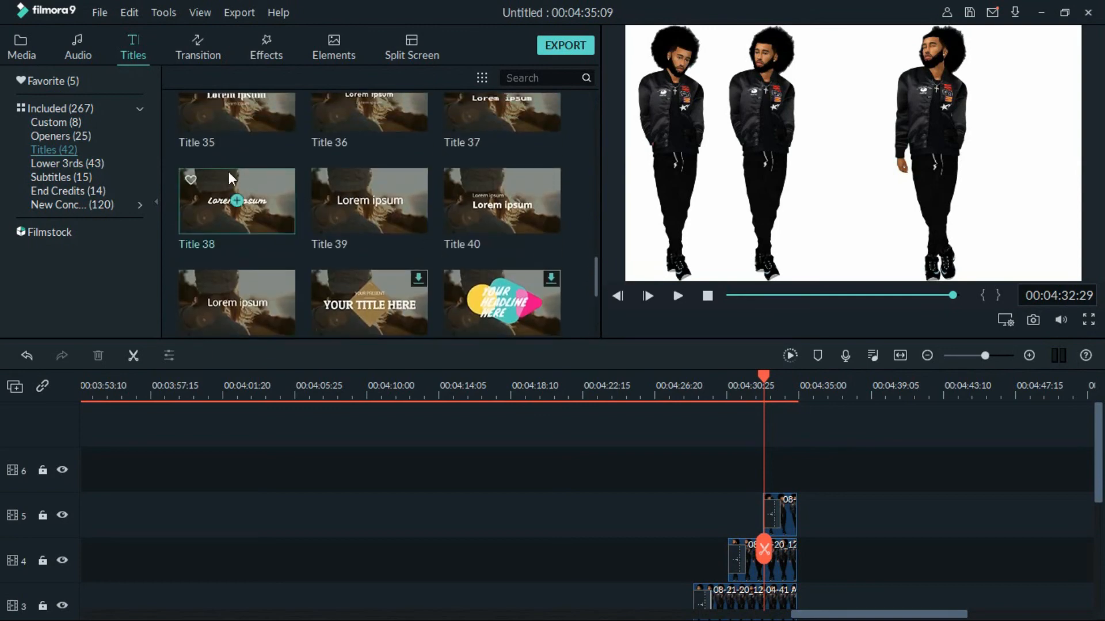
click(262, 226)
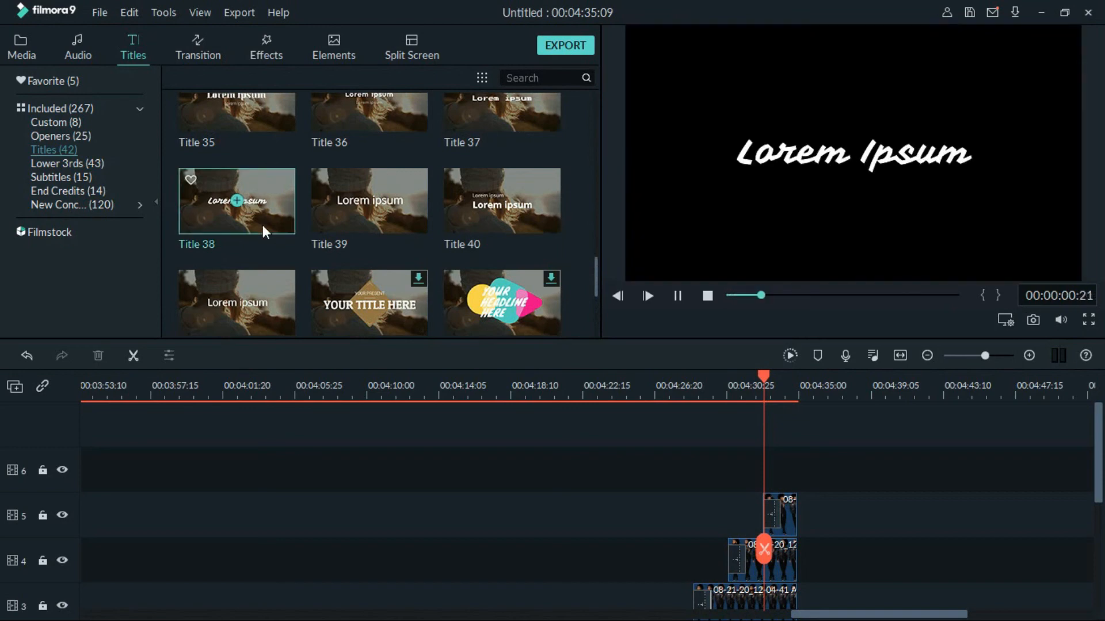
drag(260, 217, 769, 473)
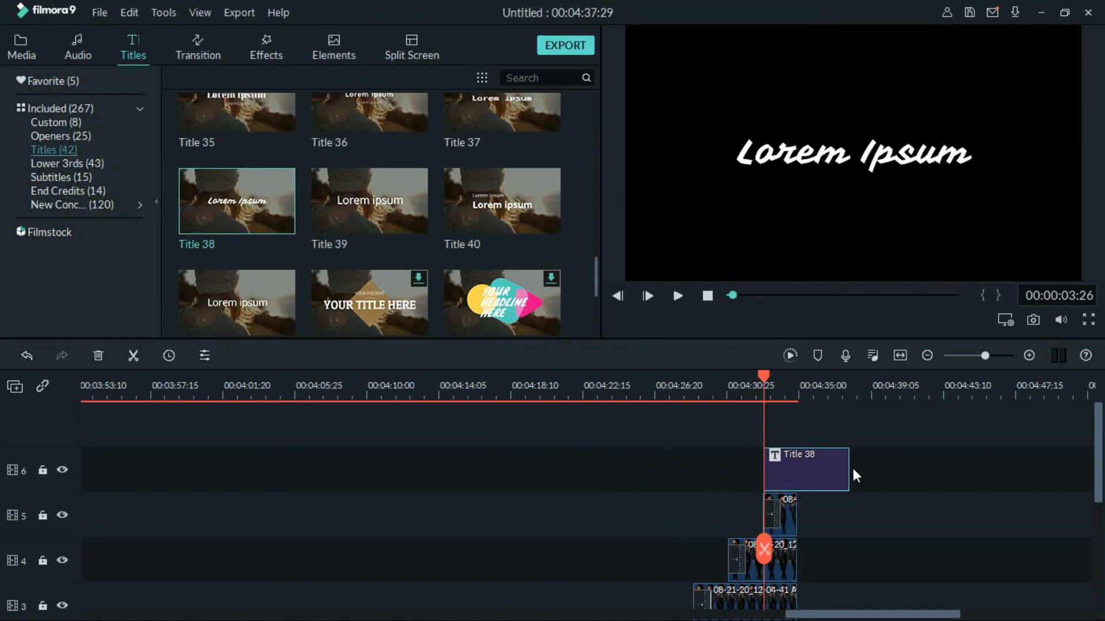
drag(850, 470, 796, 470)
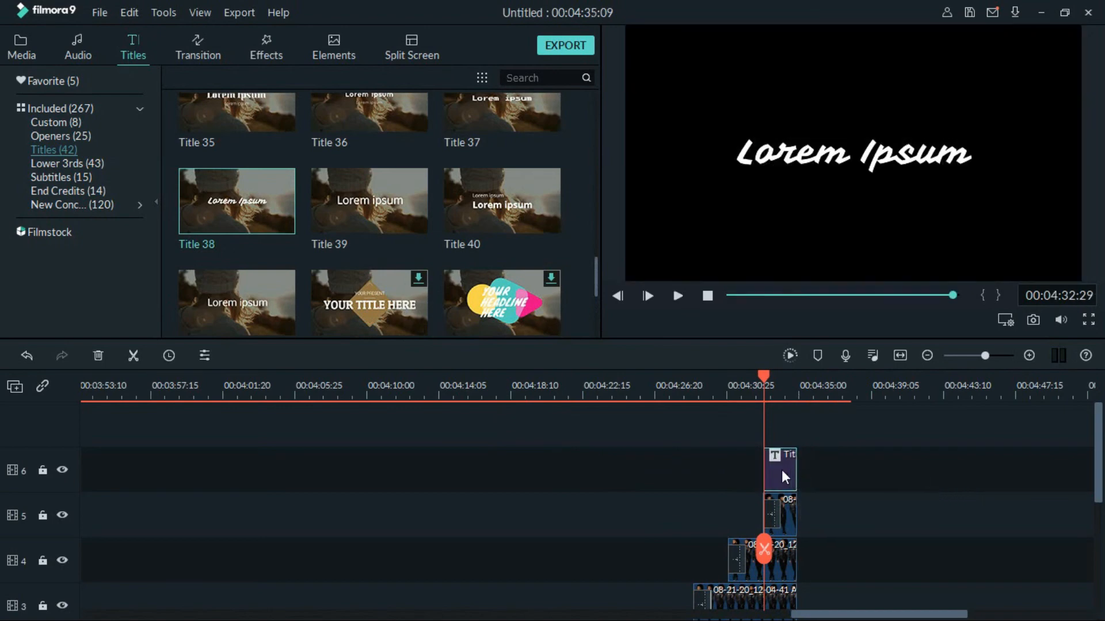
Replace the Title 38 clip's placeholder text with "Thanks for Watching"
double_click(782, 473)
click(344, 150)
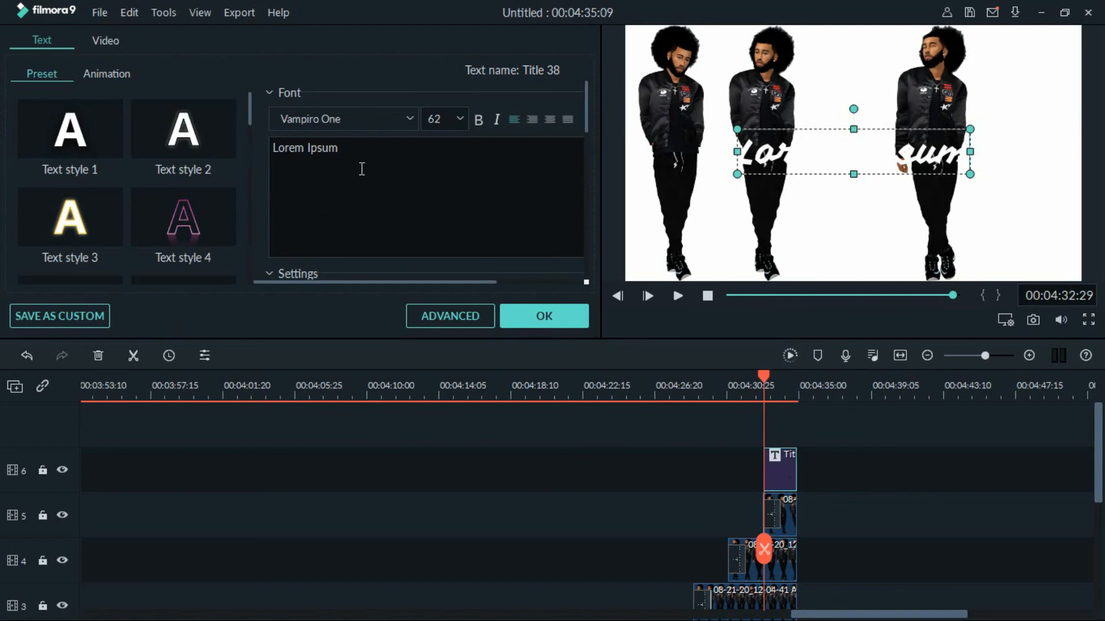
drag(357, 155, 253, 150)
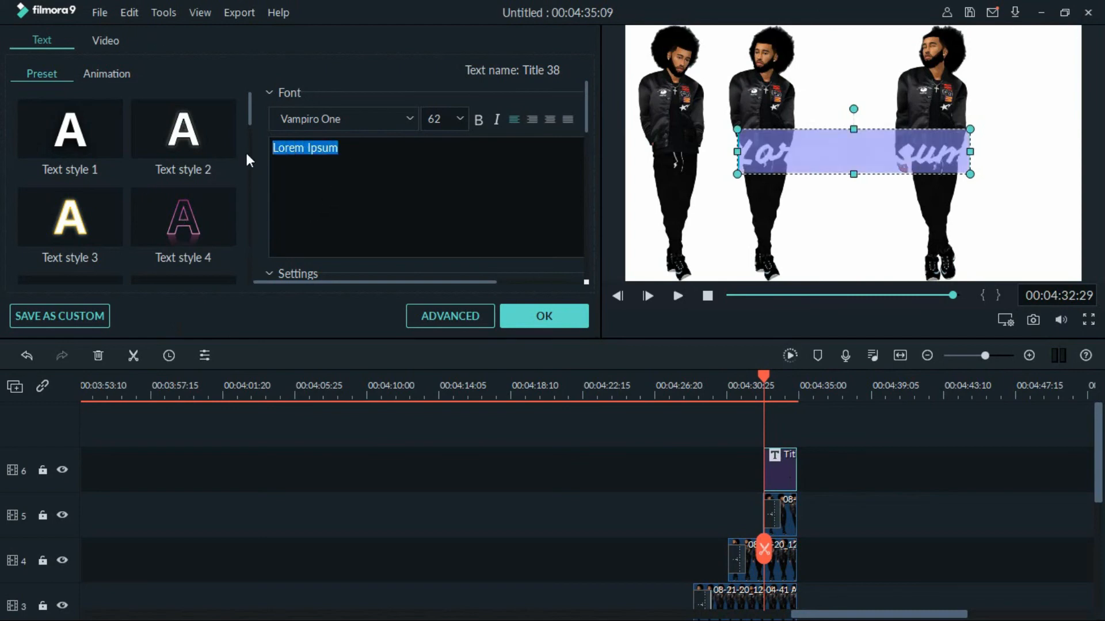
key(BackSpace)
text(Than)
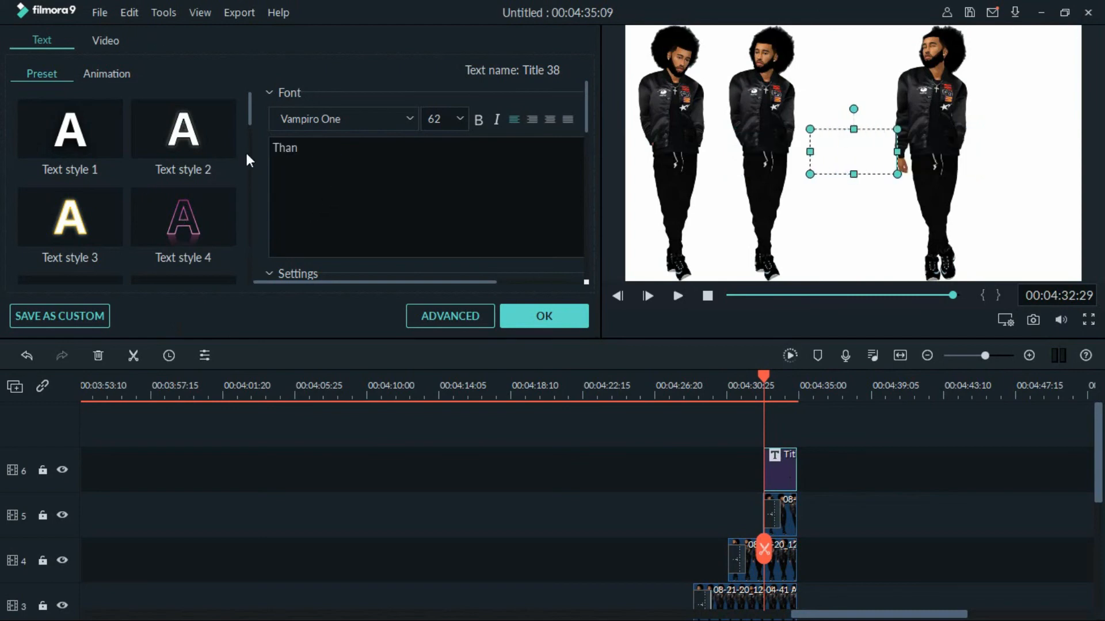
text(ks for)
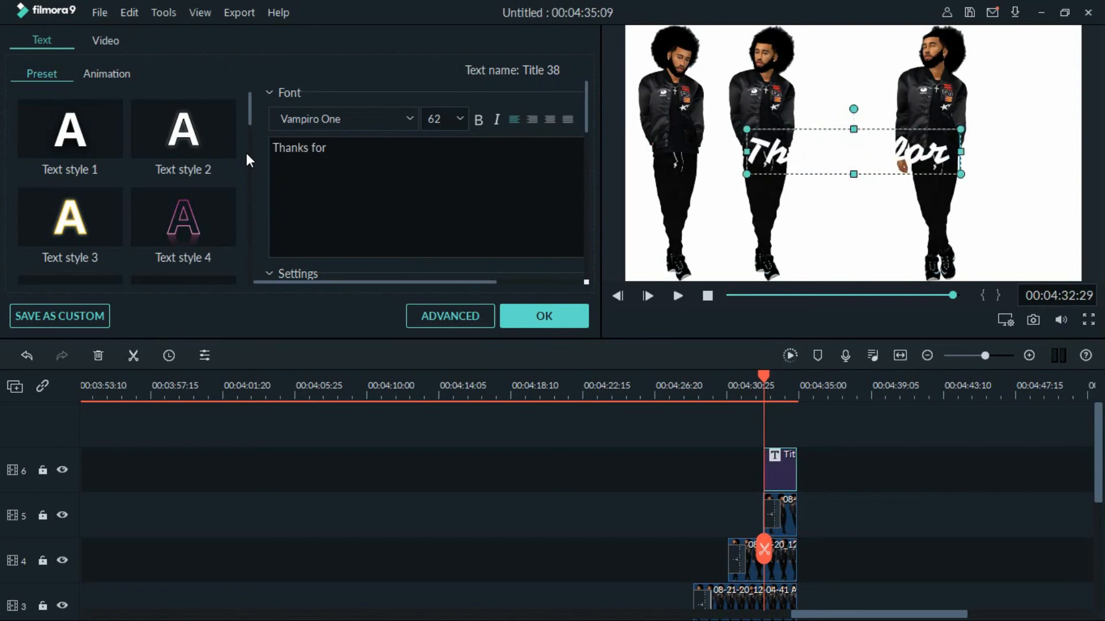
text( Watching)
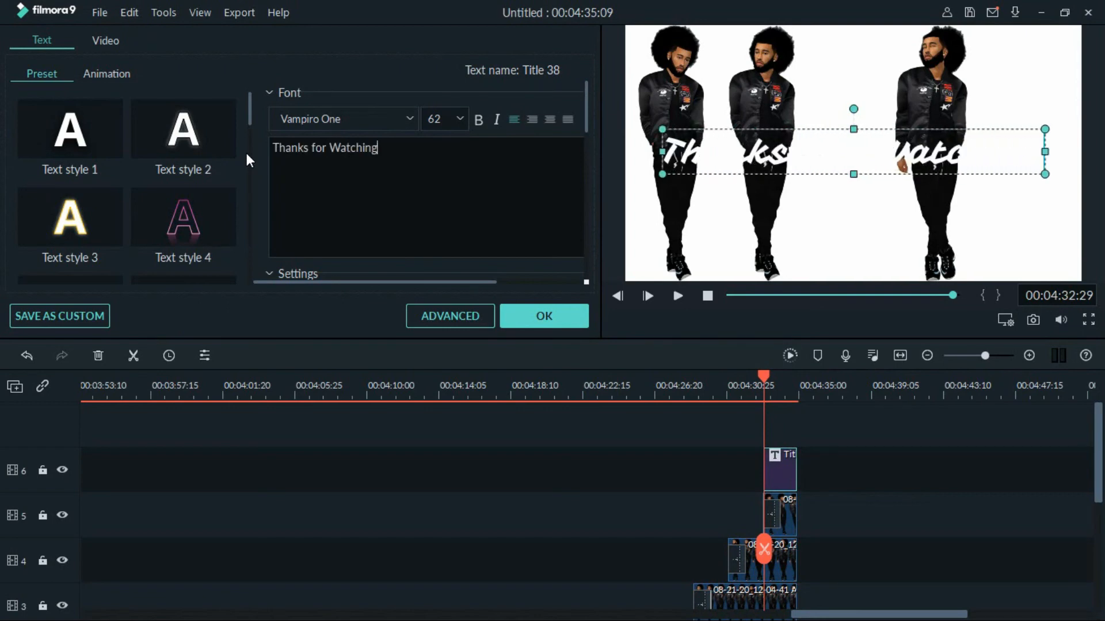
Change the font of the "Thanks for Watching" title to Tw Cen MT Negreta
click(405, 119)
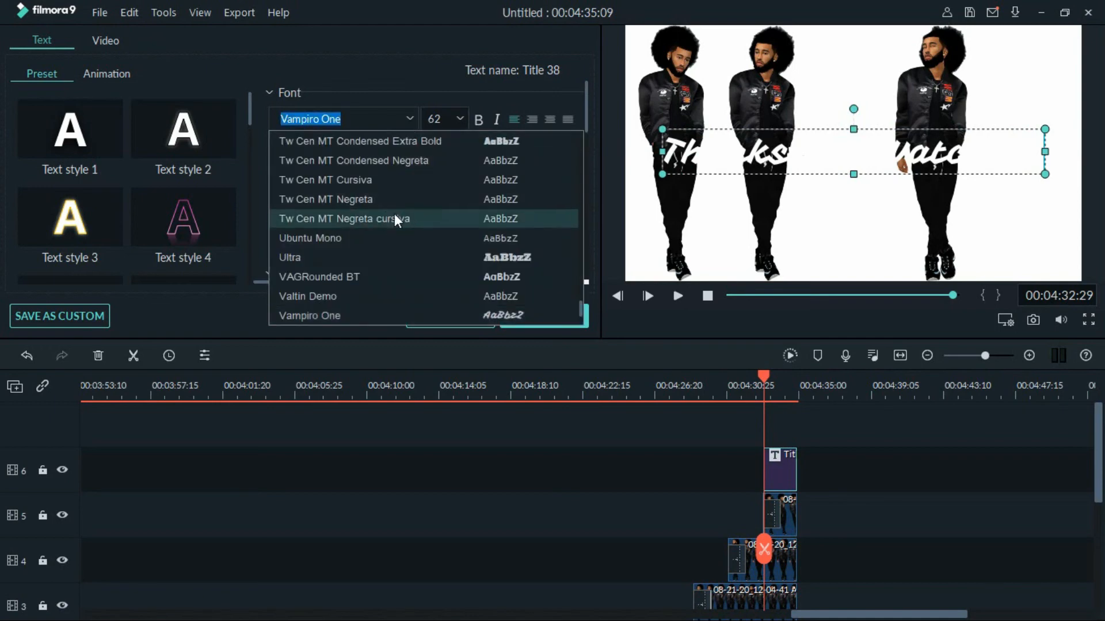
key(Up)
key(Up)
key(Up)
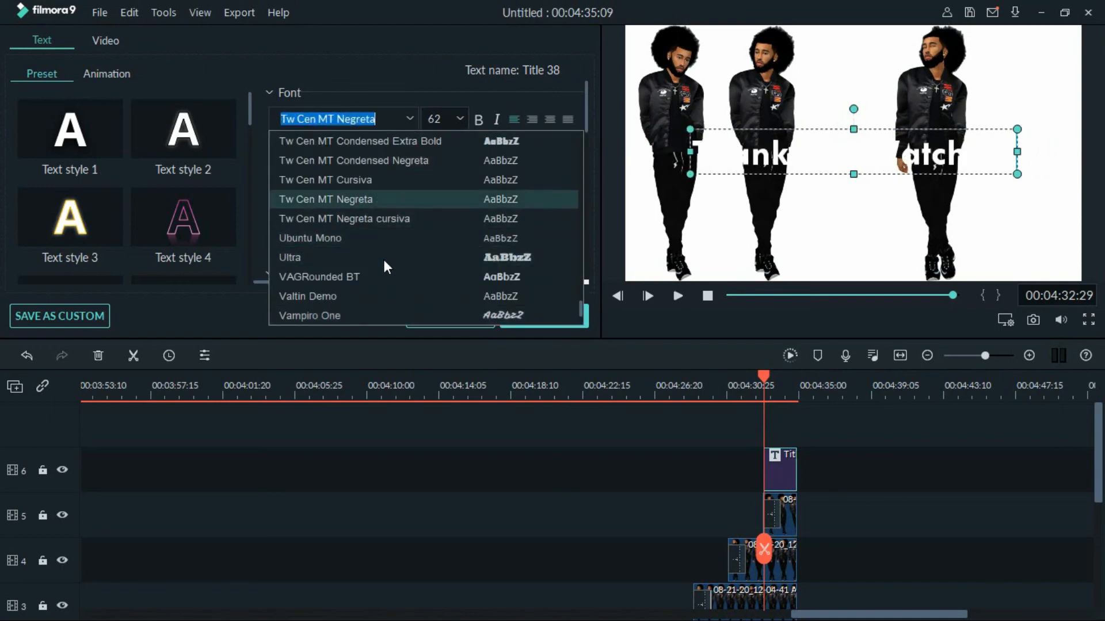
click(413, 126)
drag(591, 123, 587, 160)
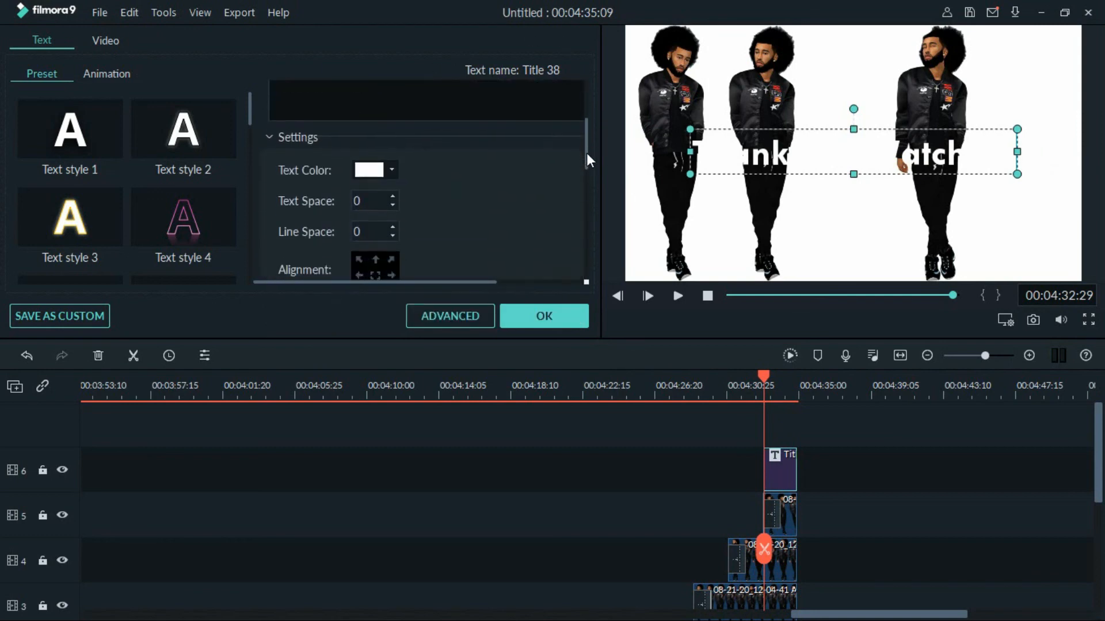
Set the "Thanks for Watching" title's text color to bright blue from the basic colors
click(378, 172)
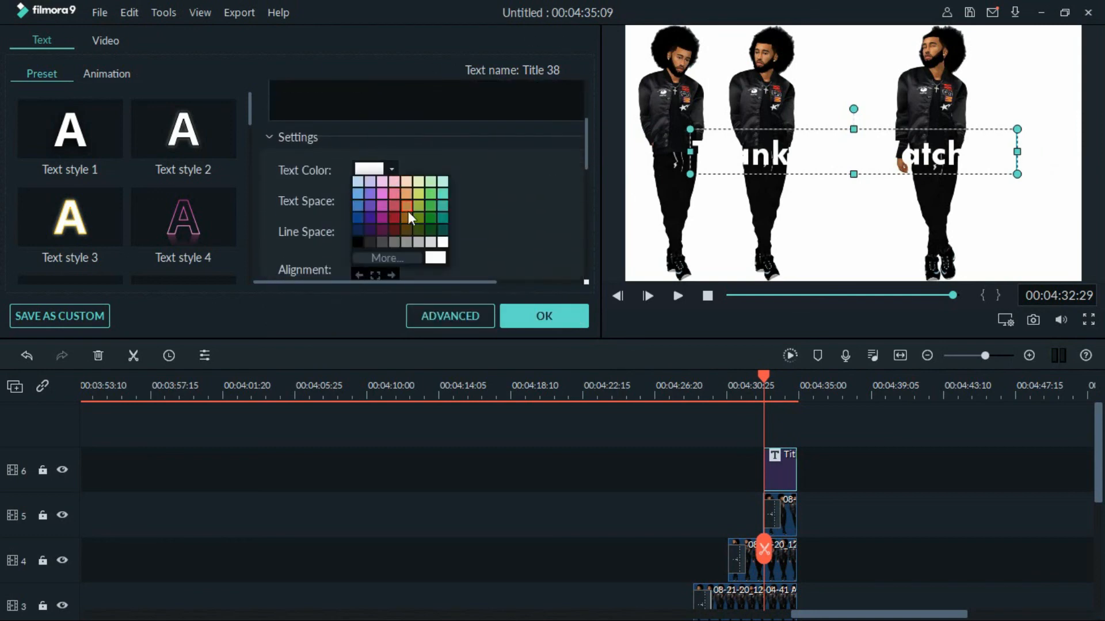
click(390, 257)
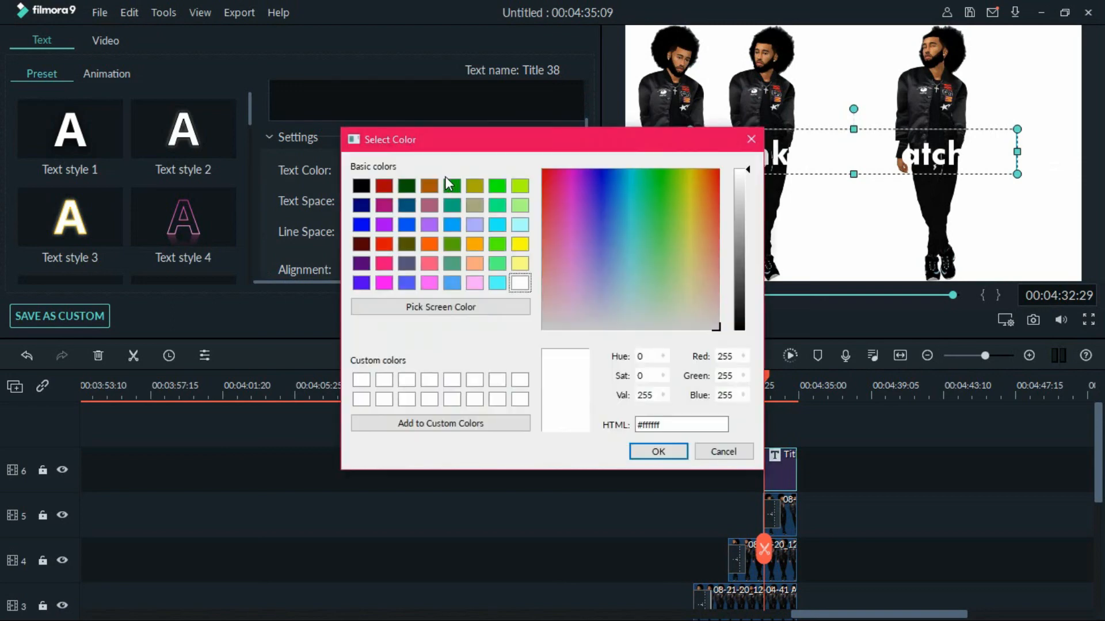
click(406, 223)
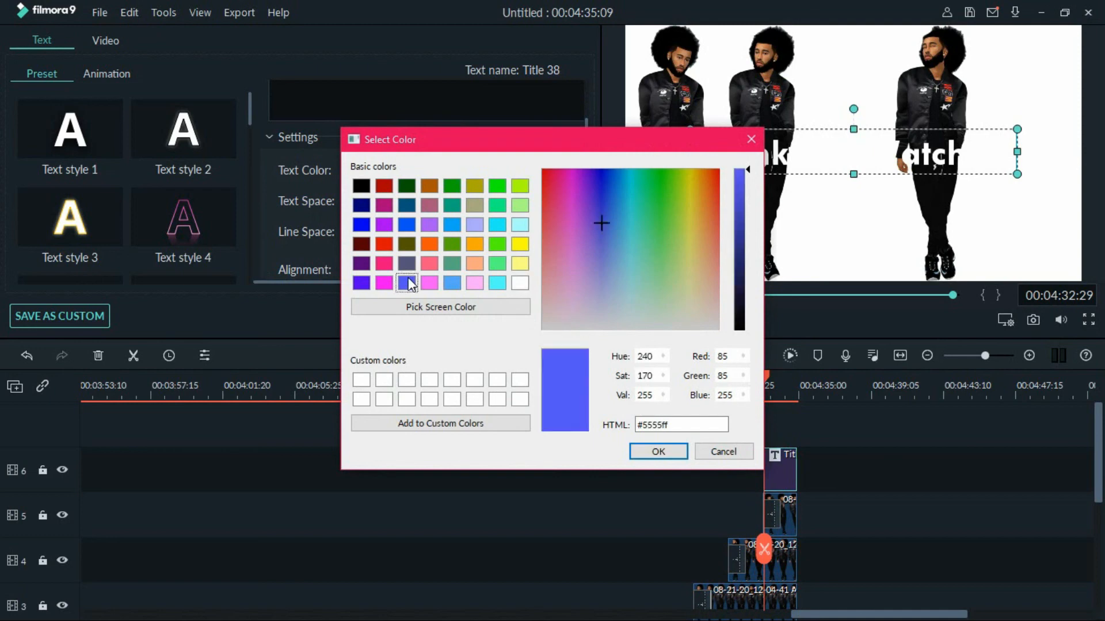
click(667, 454)
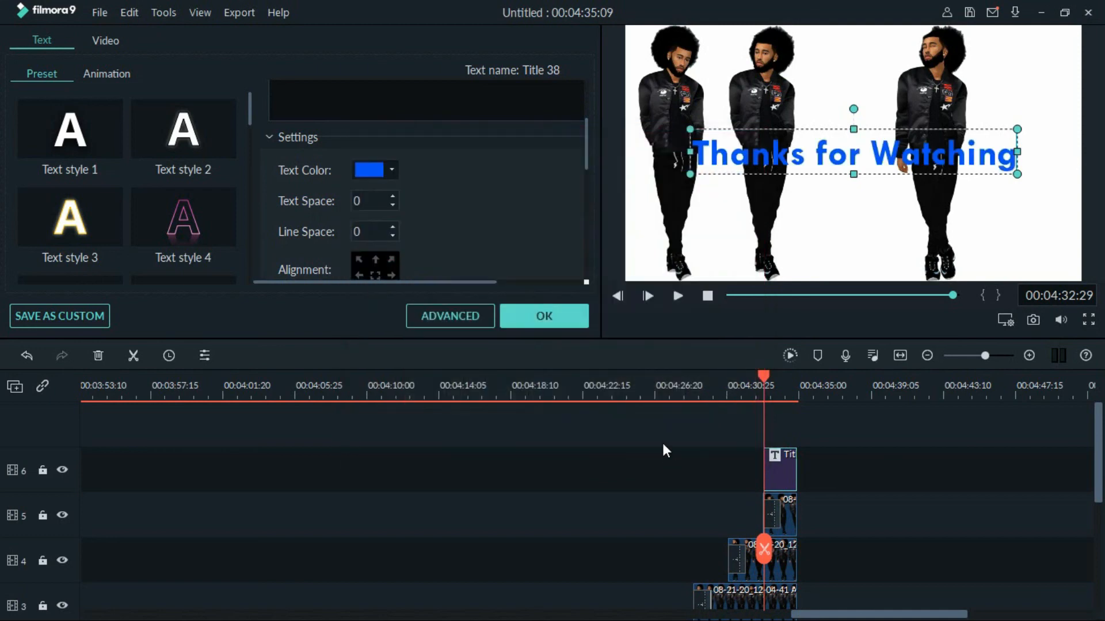
Widen the title's text box, set the font size to 72 and recentre the title over the images
drag(1017, 173, 1058, 179)
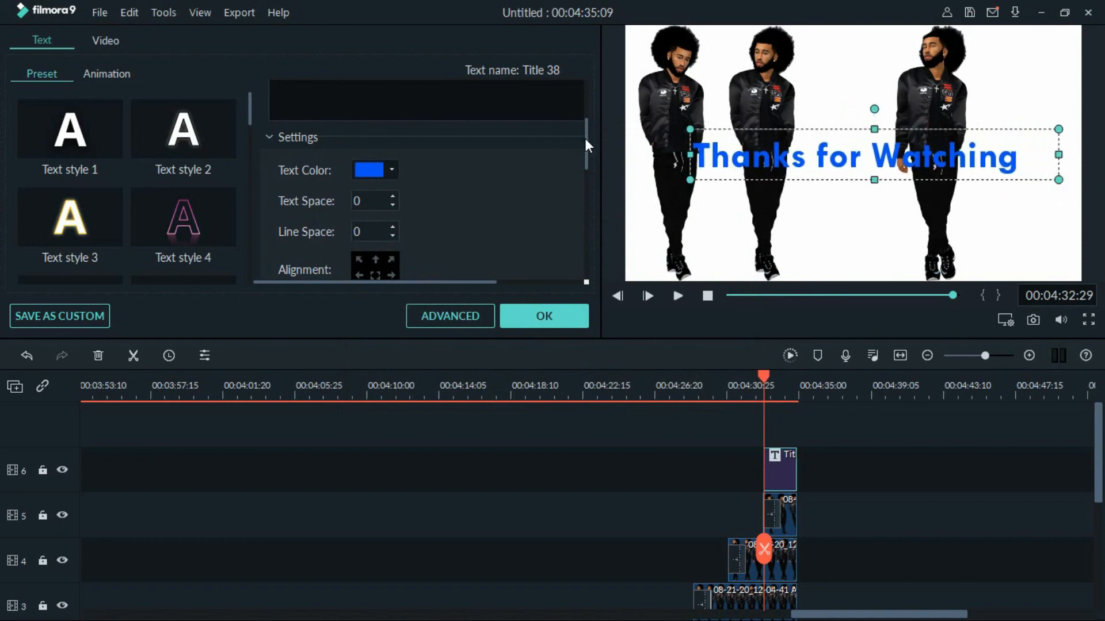
drag(585, 139, 589, 96)
click(460, 117)
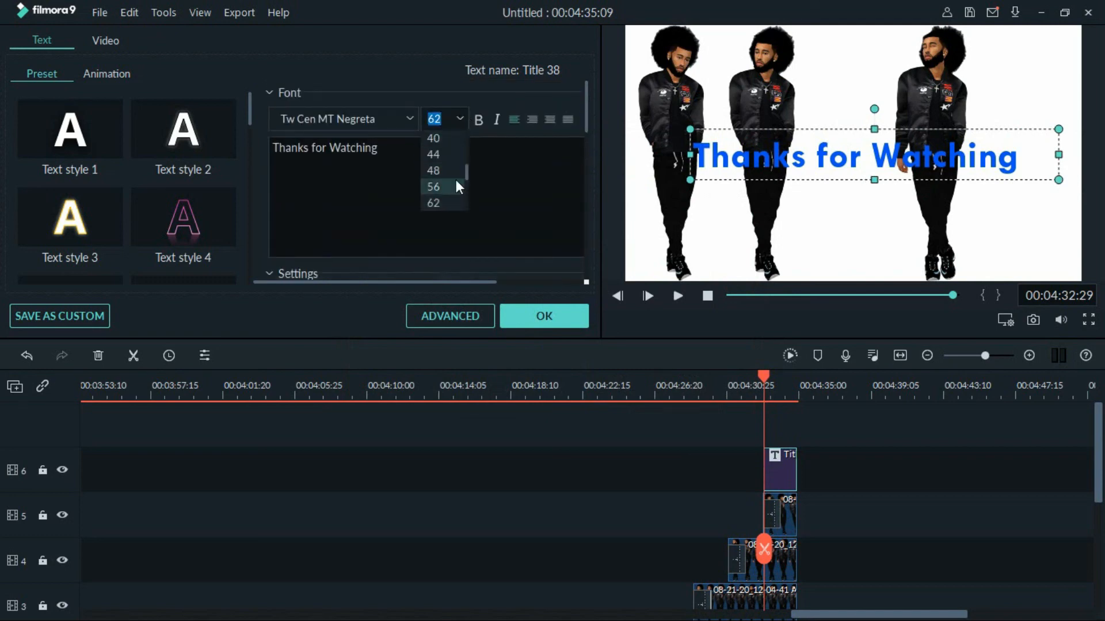
drag(466, 178, 469, 189)
click(452, 171)
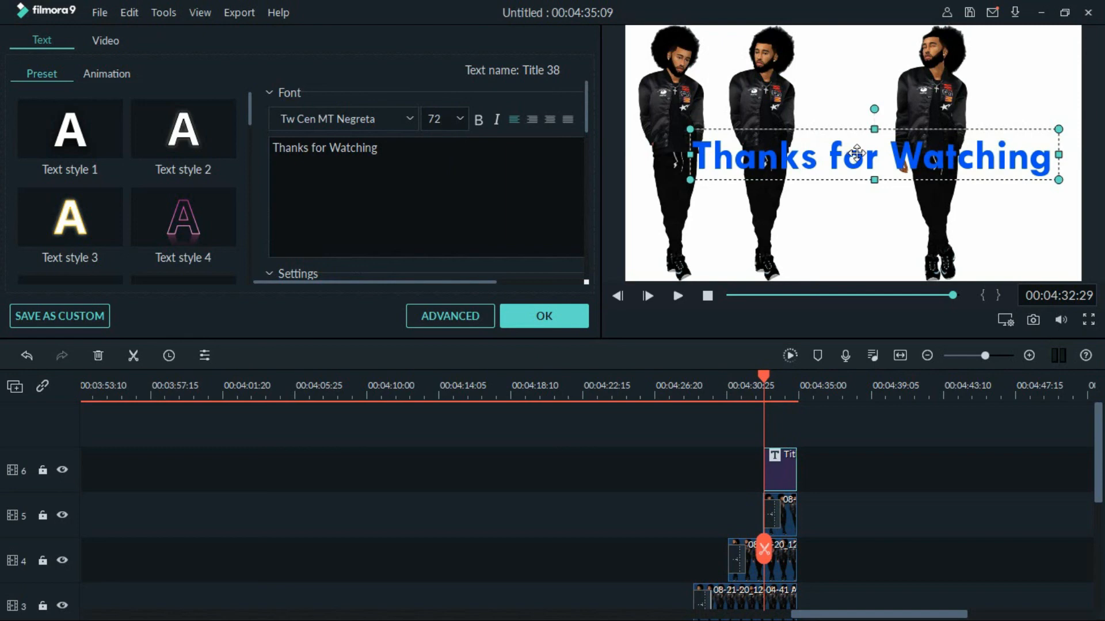
drag(856, 153, 839, 155)
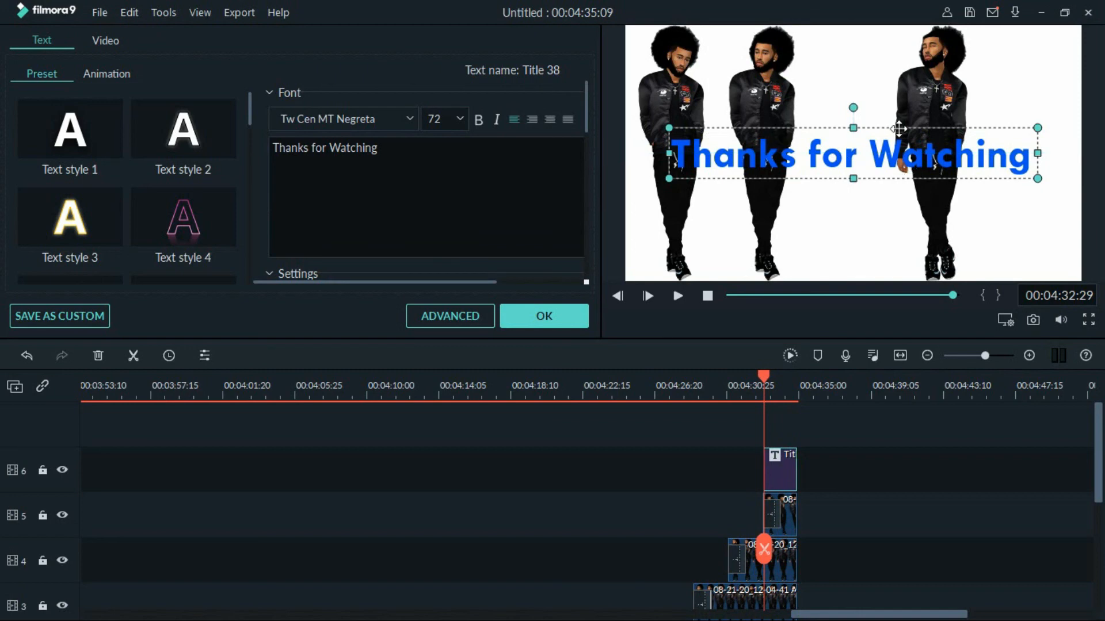
Try out different fonts on the "Thanks for Watching" title and apply TRENDY
click(410, 119)
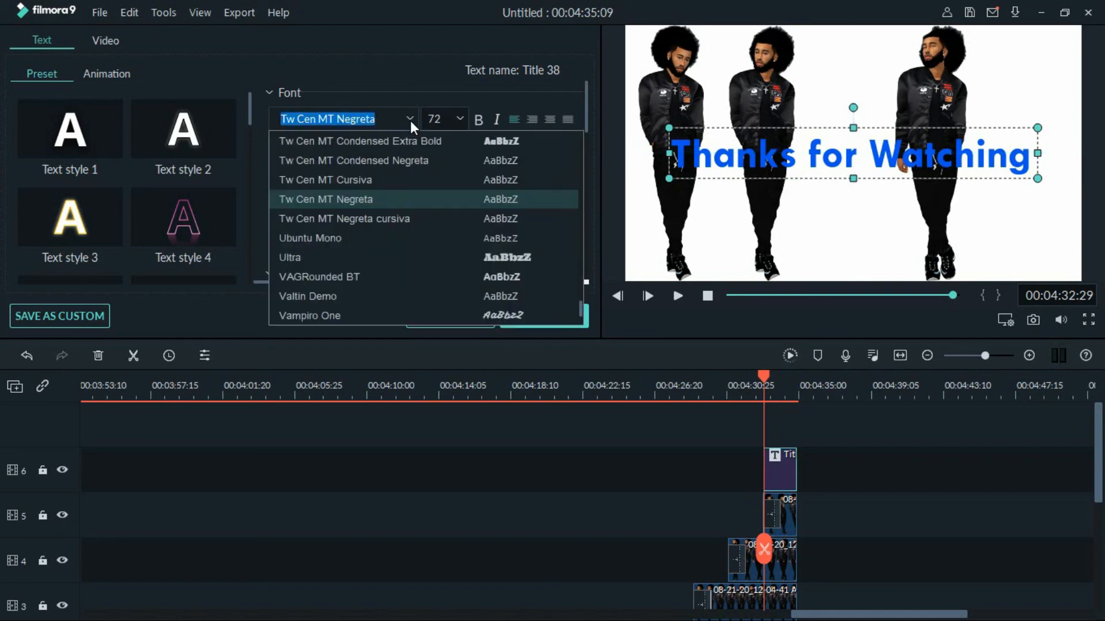
key(Down)
key(Down)
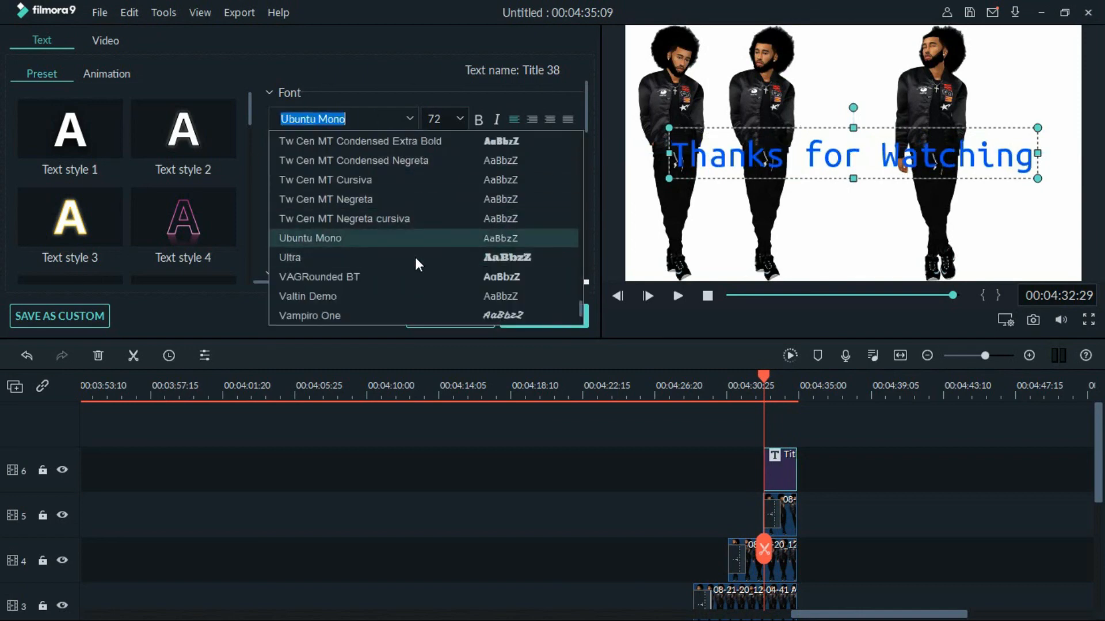
key(Up)
key(Up)
key(Up)
key(Up)
key(Up)
key(Up)
key(Up)
key(Up)
key(Up)
key(Up)
key(Up)
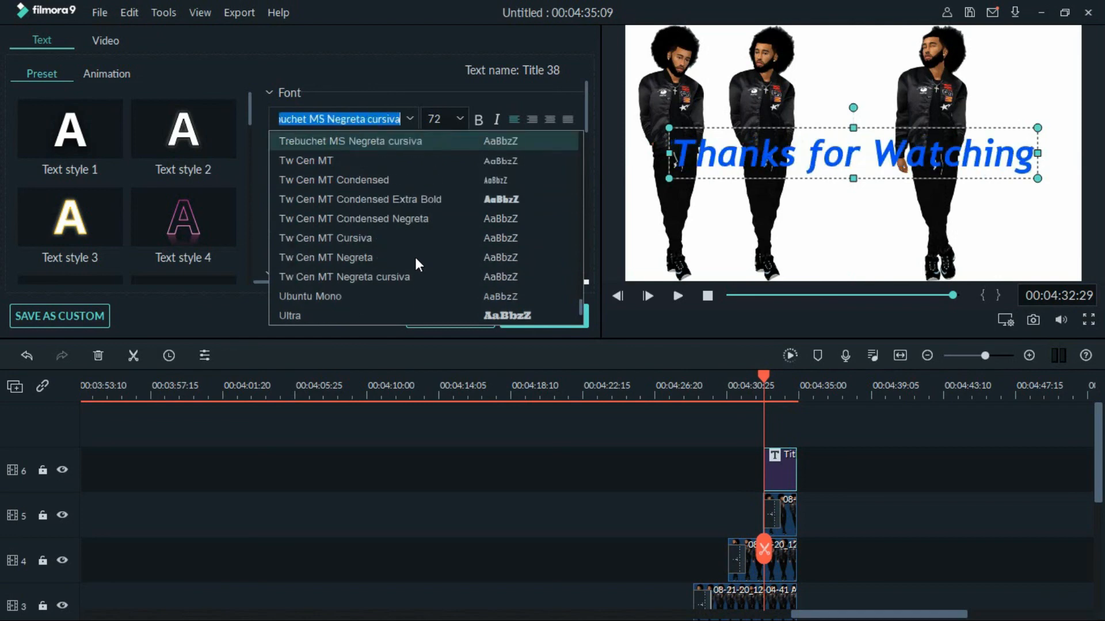
key(Up)
key(Up)
key(Up)
key(Up)
key(Up)
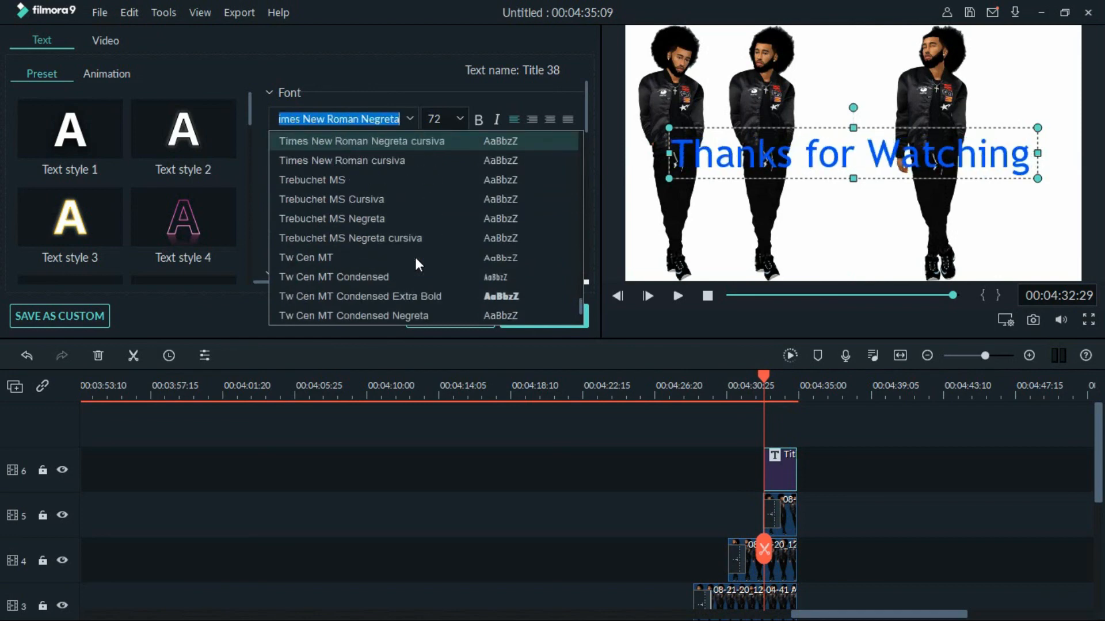
key(Down)
key(Up)
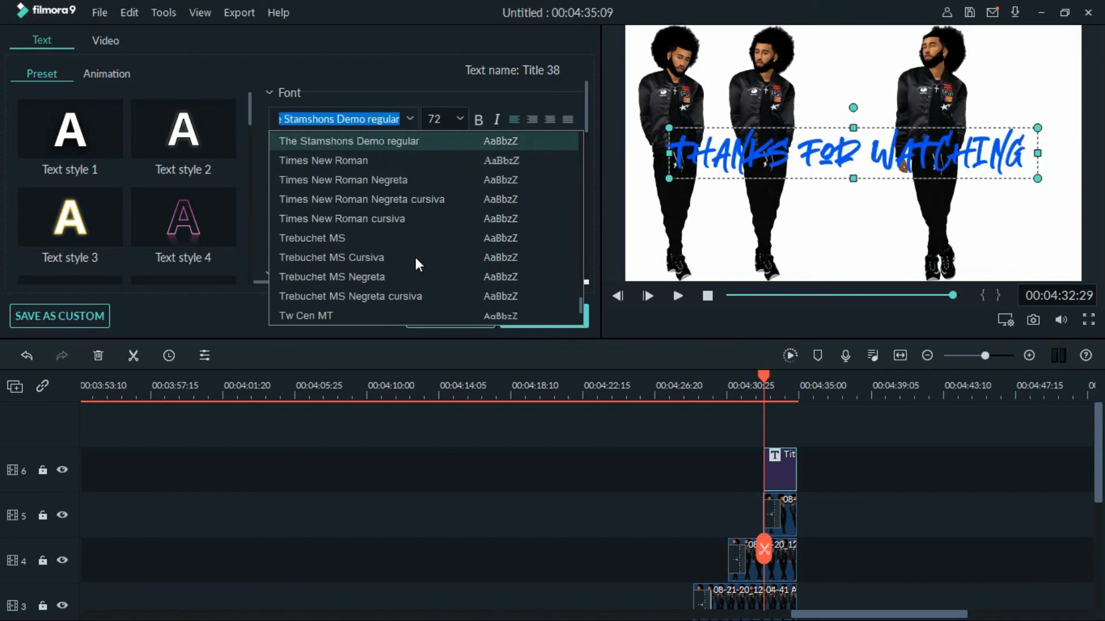
key(Up)
key(Up)
key(Up)
key(Up)
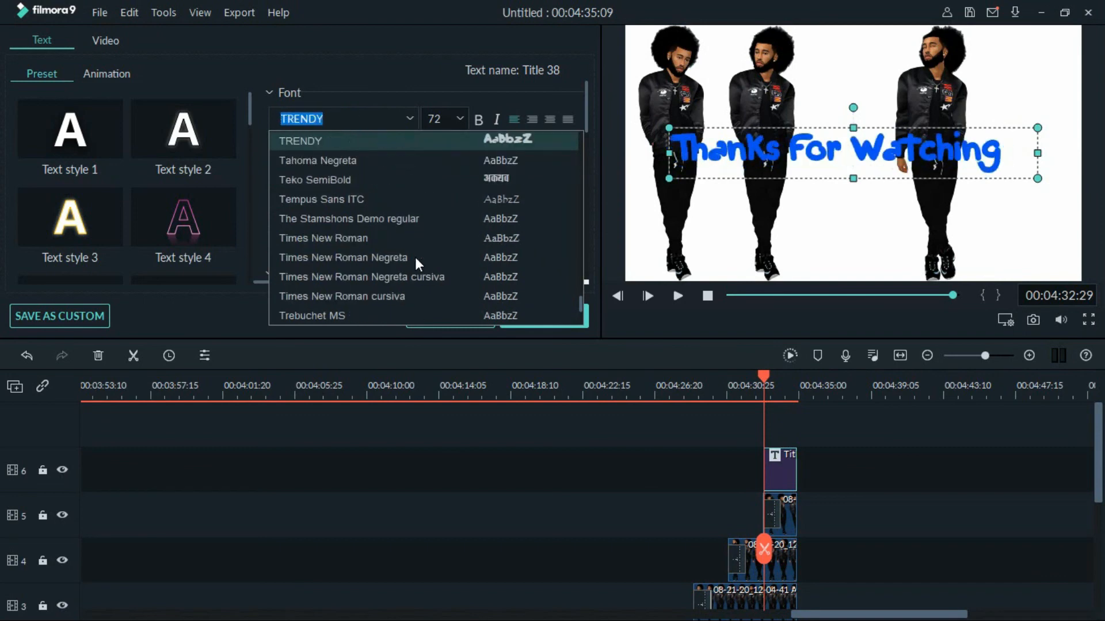
key(Down)
key(Up)
key(Return)
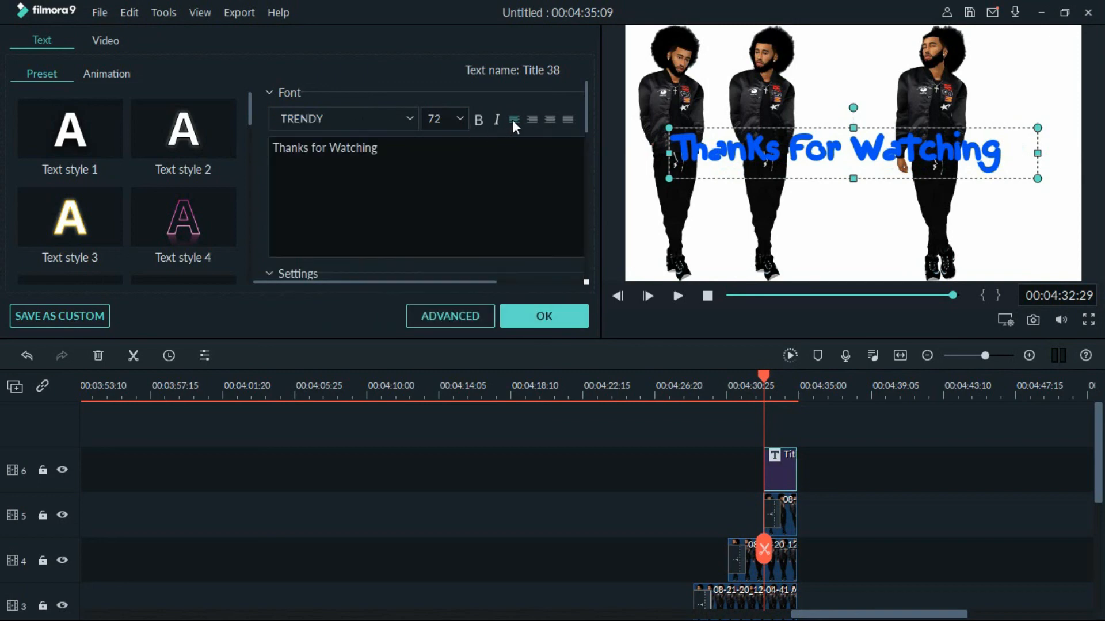
Italicize the title, make its text box slightly taller, recentre it and confirm the text settings
click(497, 119)
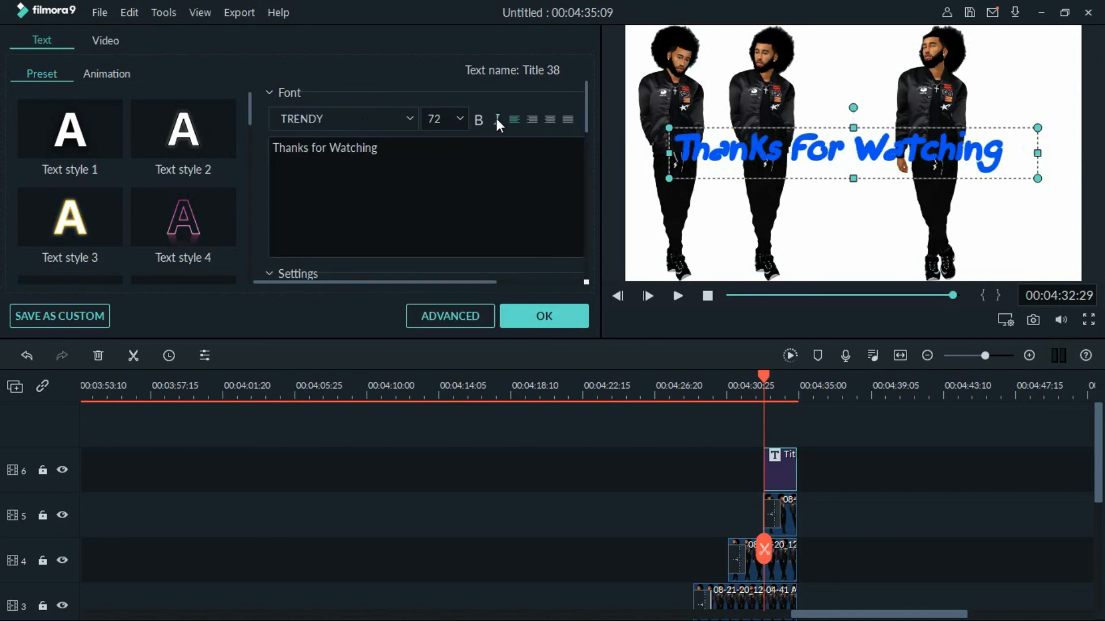
mouse_move(1037, 179)
mouse_down()
mouse_move(994, 177)
mouse_move(1071, 185)
mouse_move(1019, 165)
mouse_move(1036, 165)
mouse_up()
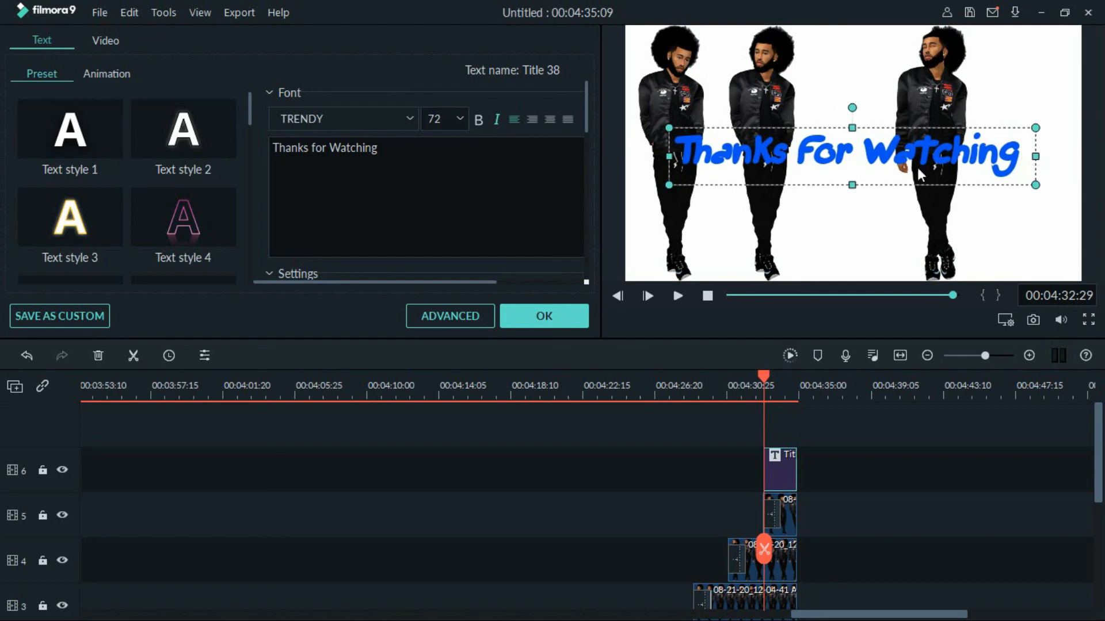
mouse_move(883, 161)
mouse_down()
mouse_move(901, 164)
mouse_move(884, 164)
mouse_up()
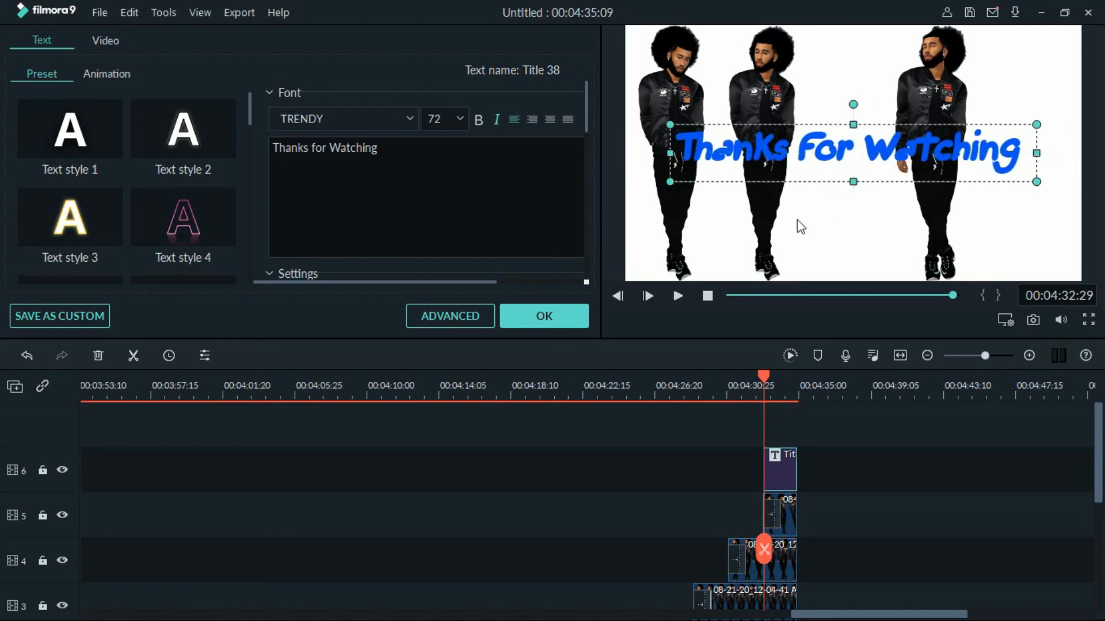
click(558, 313)
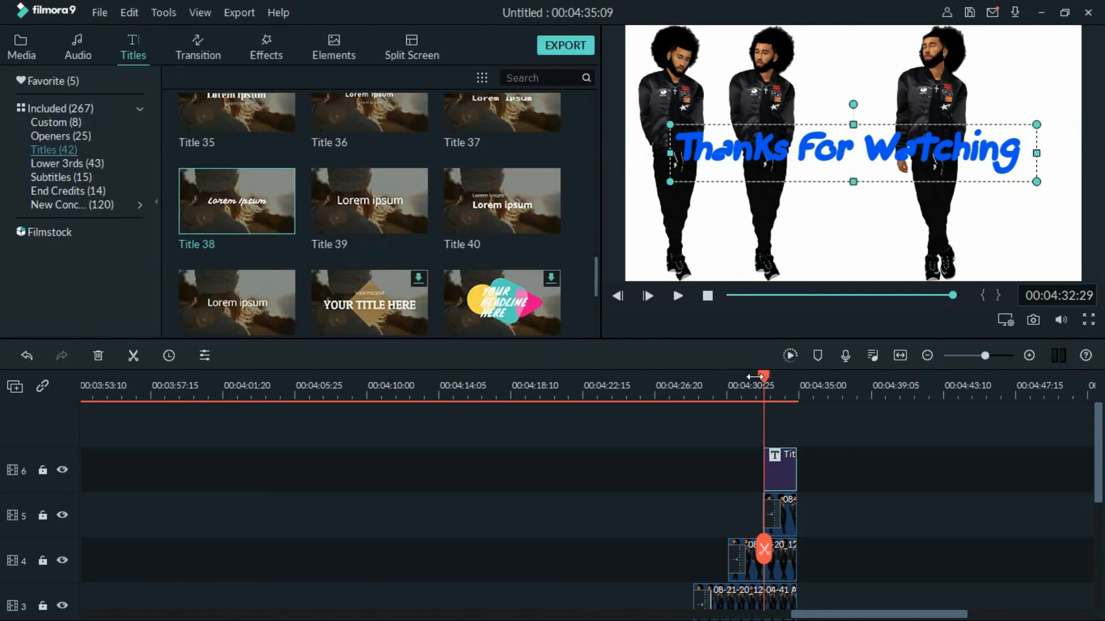
Play back the end card with the character images and the title
key(space)
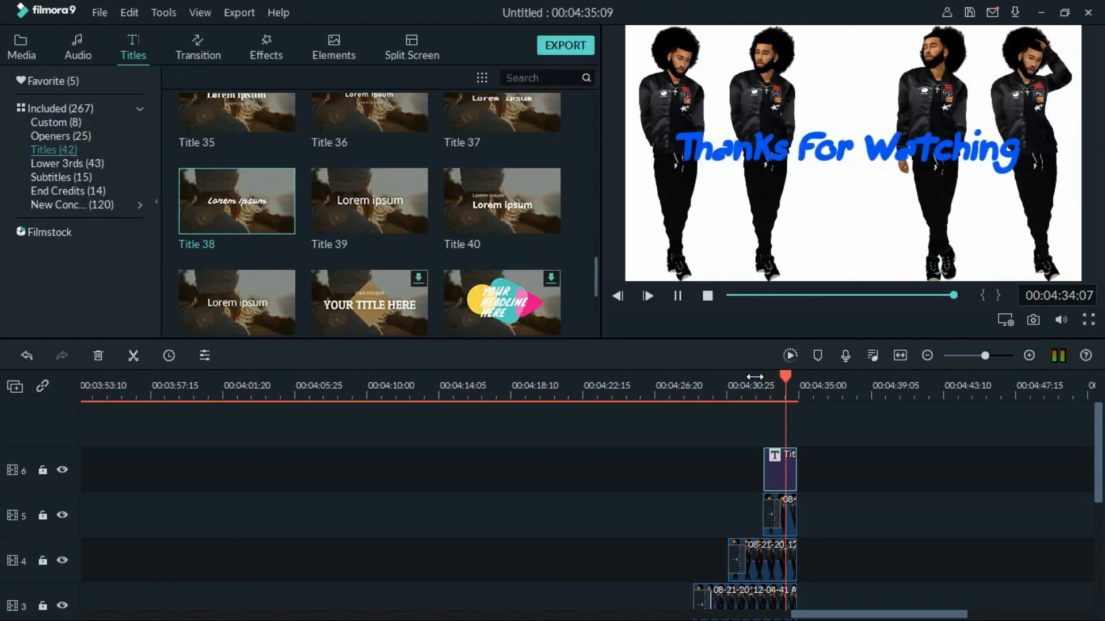
key(space)
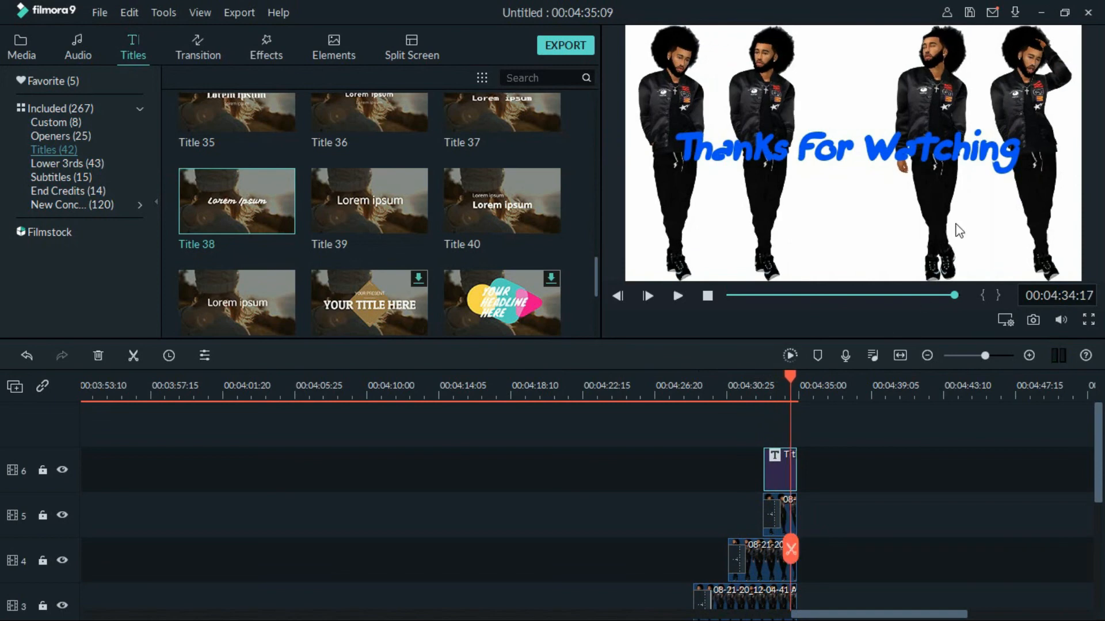
Reopen the title's text and split it into three lines: "Thanks", "for" and "Watching"
double_click(810, 154)
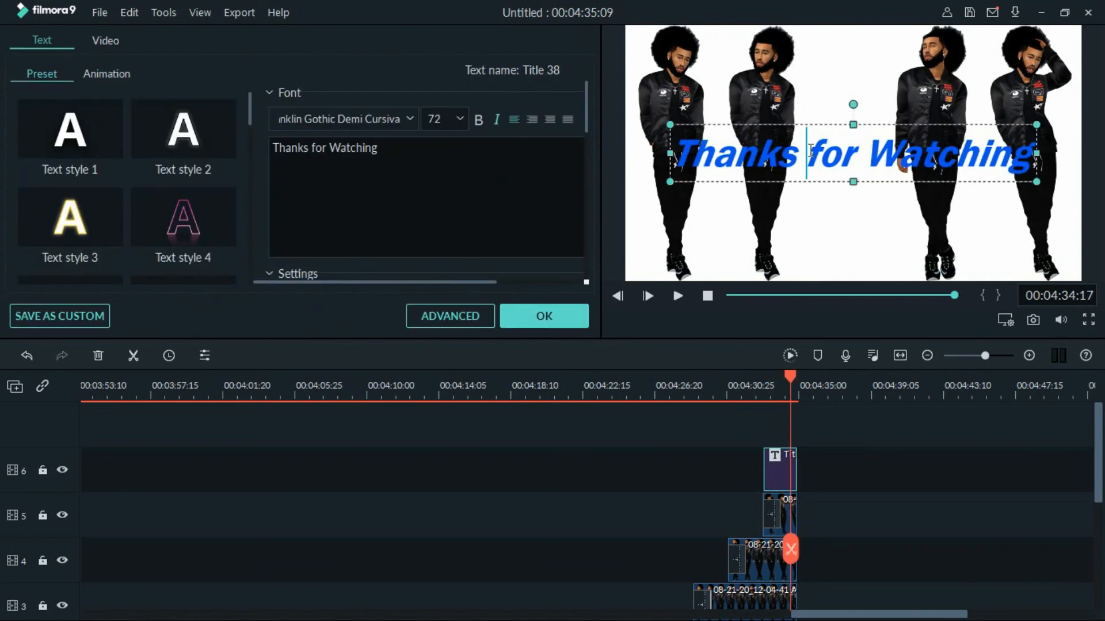
key(Return)
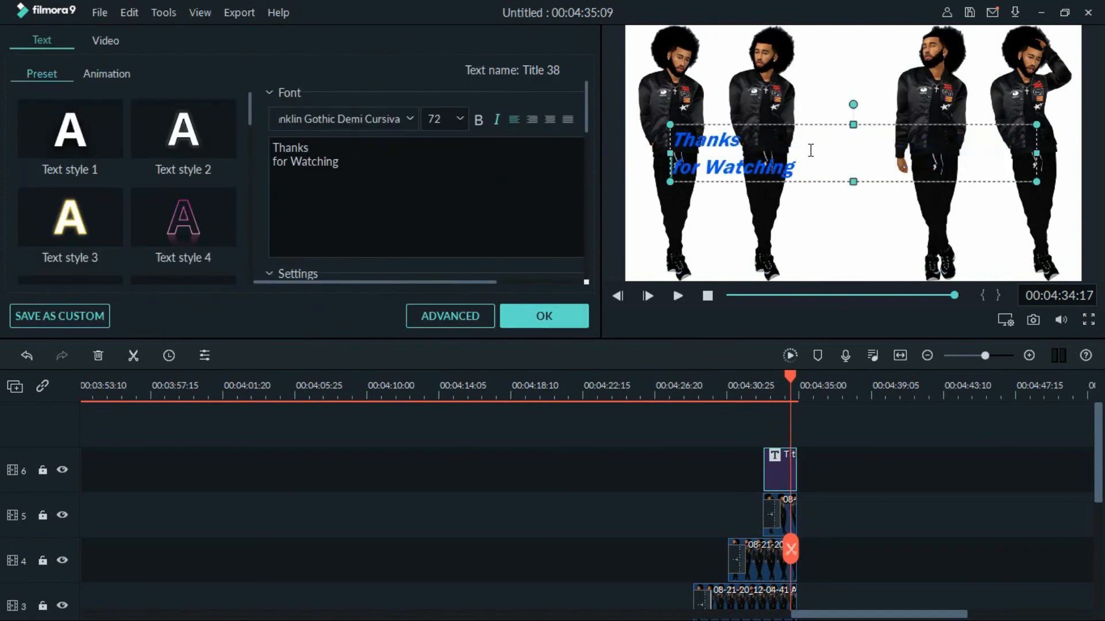
click(295, 161)
key(Return)
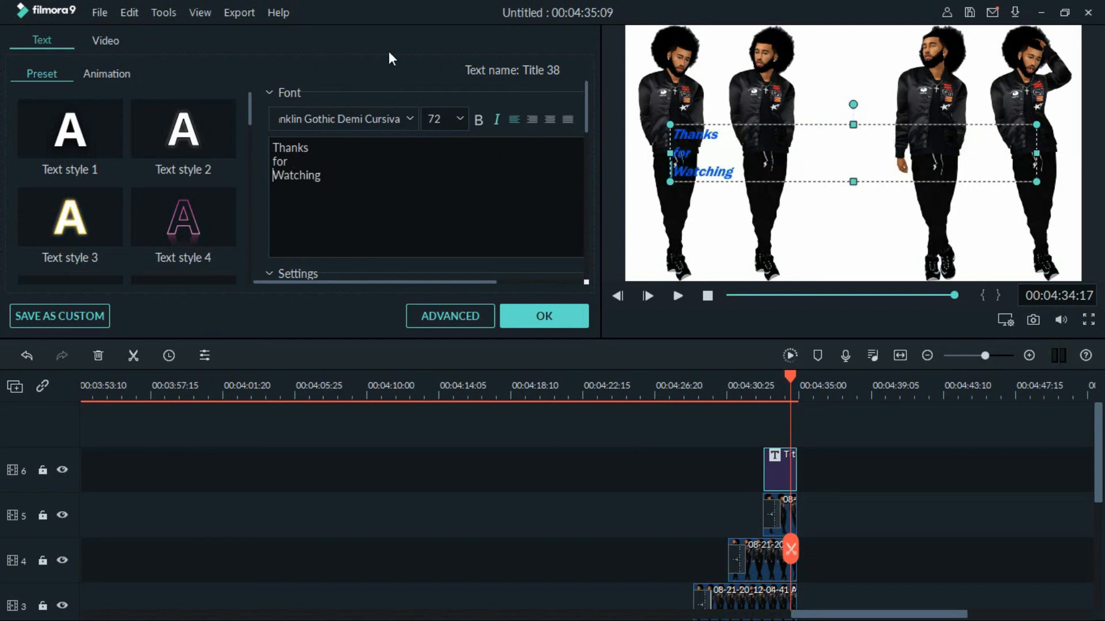
Centre-align the three-line title, then stretch its text box taller and centre it vertically between the character images
click(554, 122)
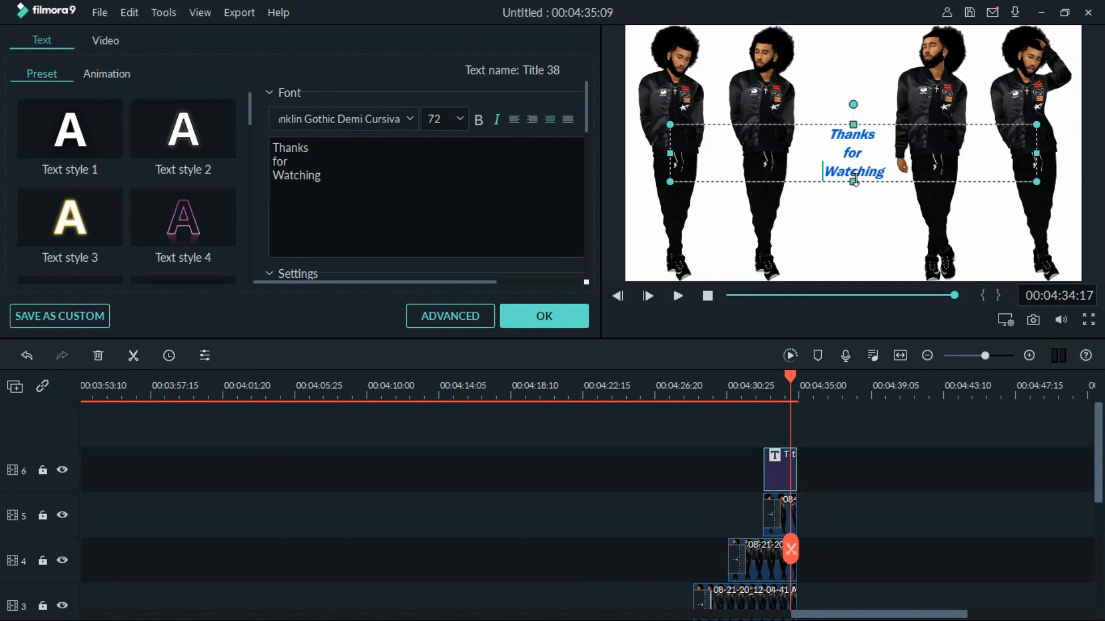
drag(852, 182, 862, 281)
drag(850, 170, 849, 156)
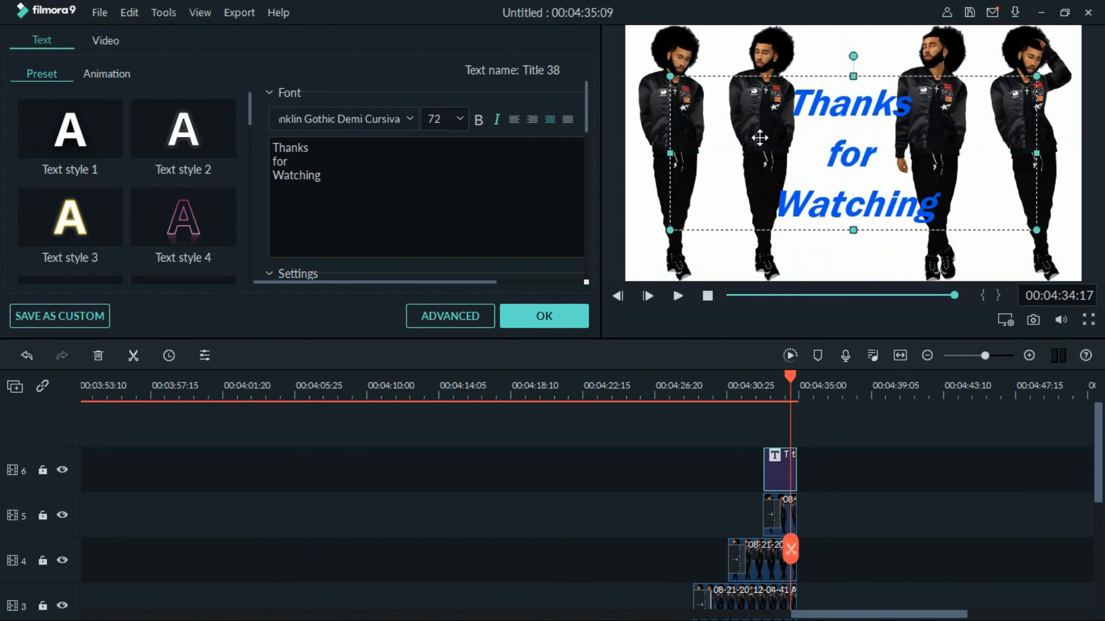
Change the three-line title's font to Candy Round BTN Lt and make it bold
click(409, 119)
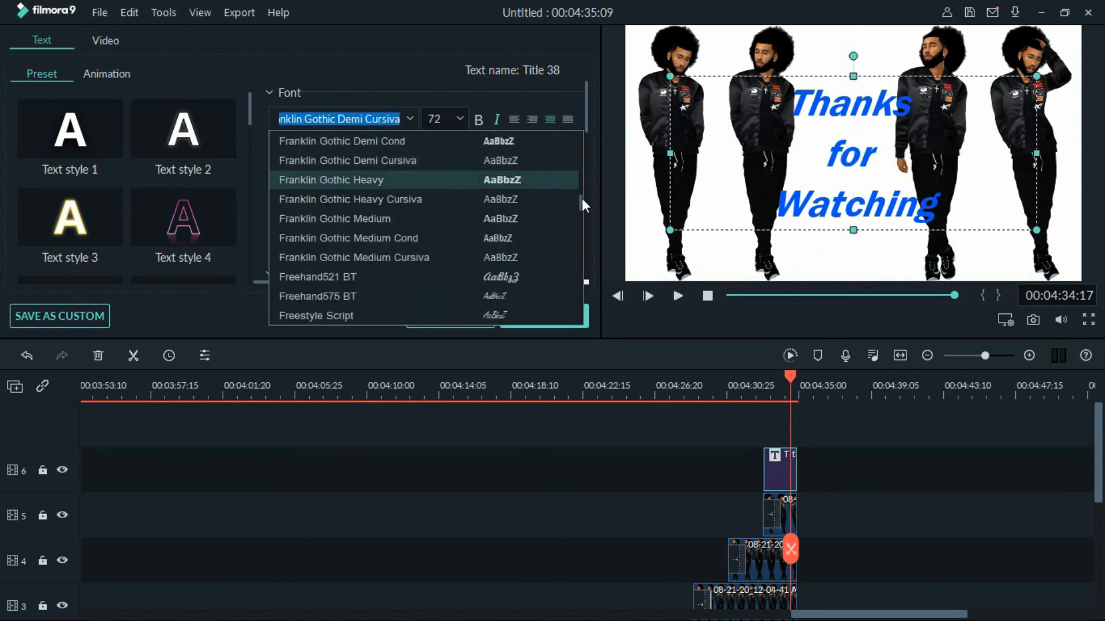
scroll(580, 189, up, 15)
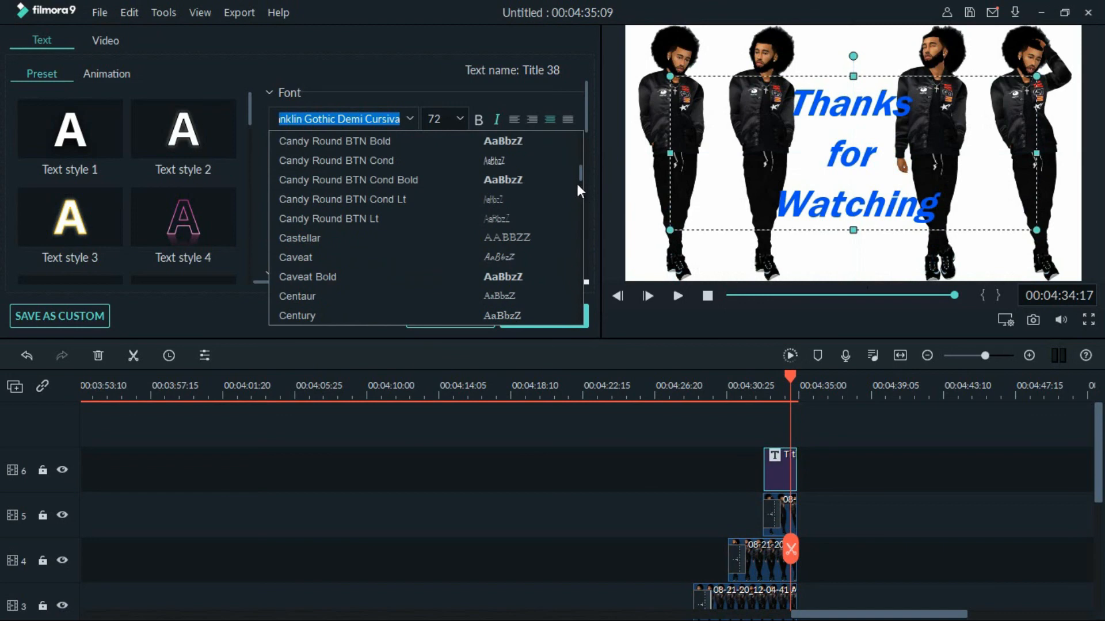
click(456, 219)
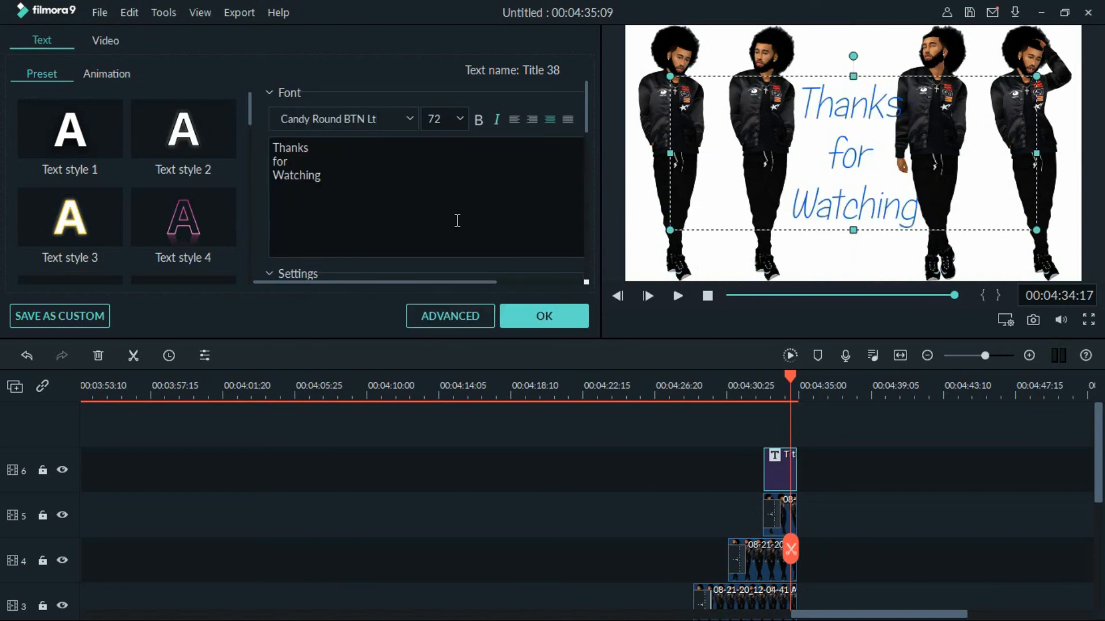
click(479, 120)
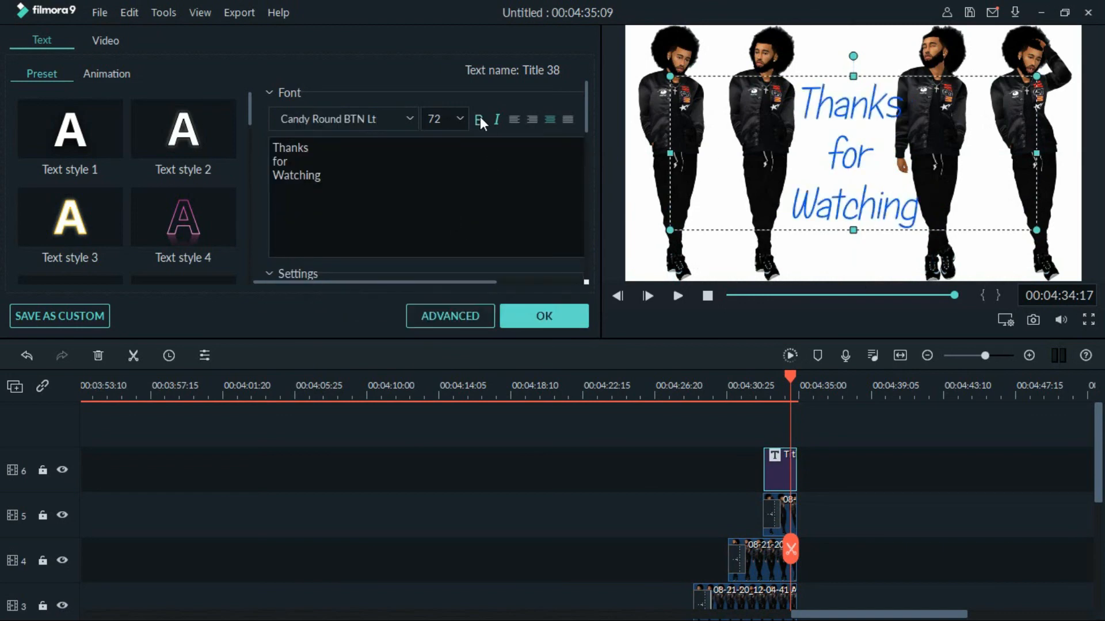
Preview the video's ending from about 00:04:21:26 in the gameplay clip, continuing the playback in full screen
click(907, 281)
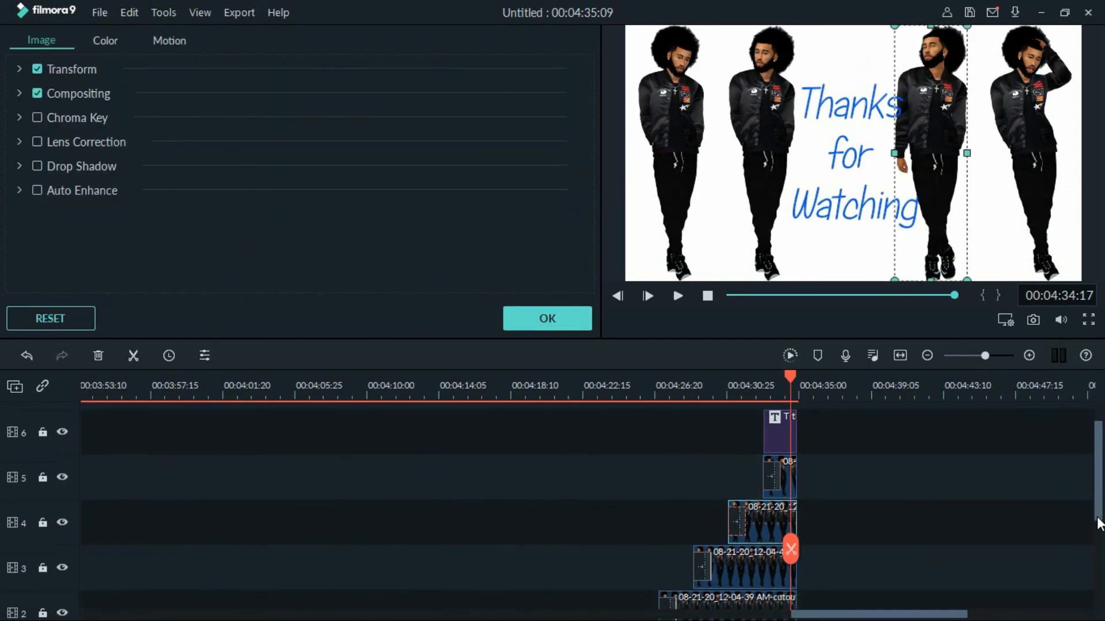
drag(1098, 505, 1099, 560)
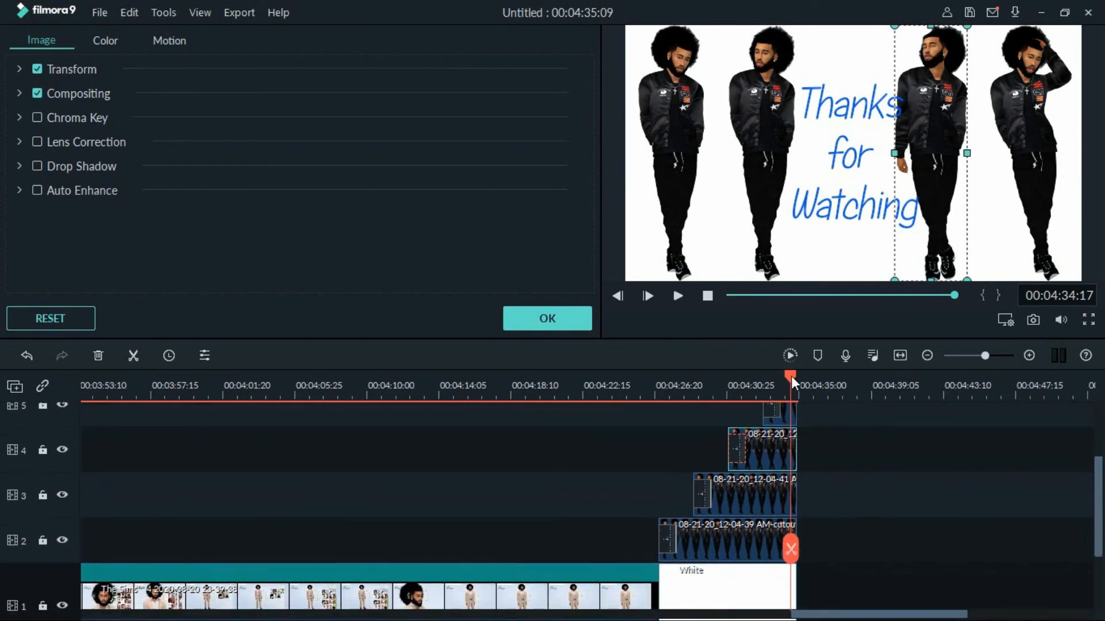
drag(791, 375, 572, 423)
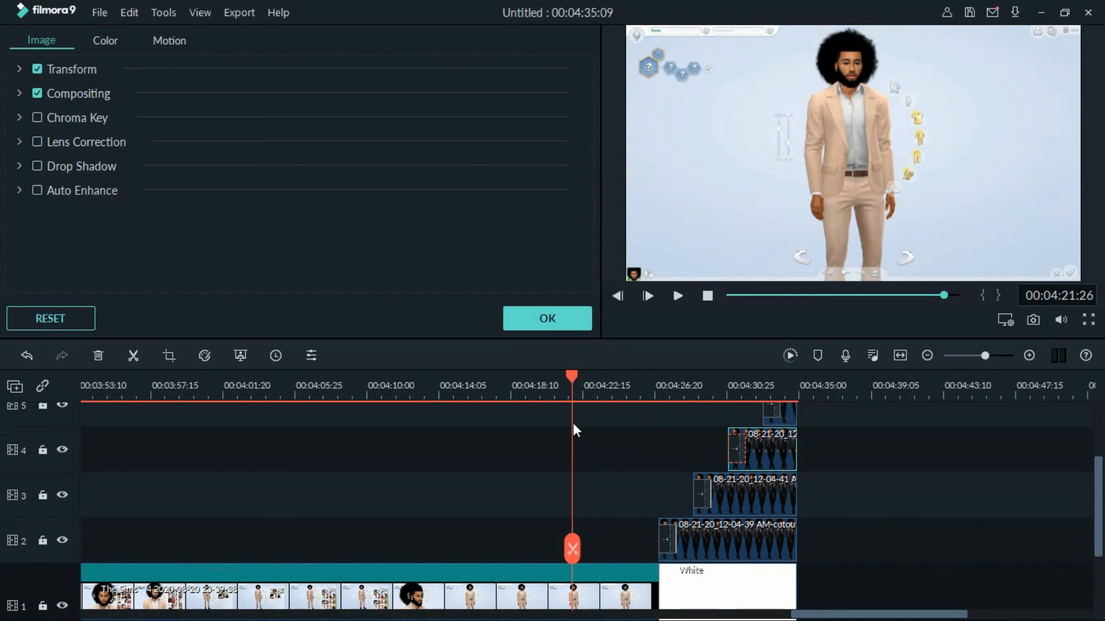
key(space)
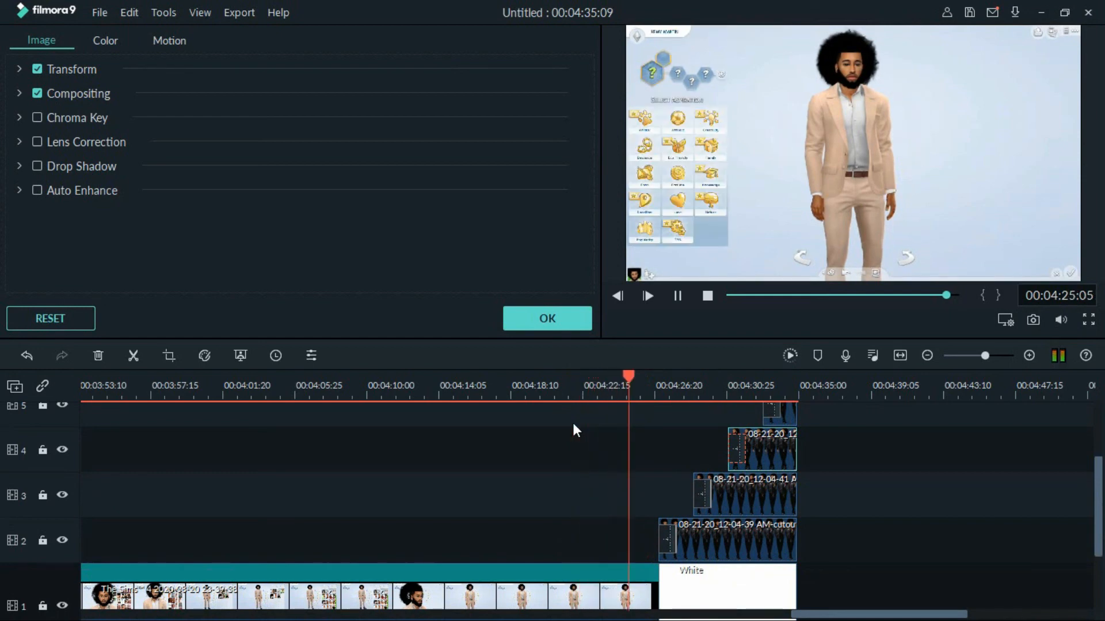
key(space)
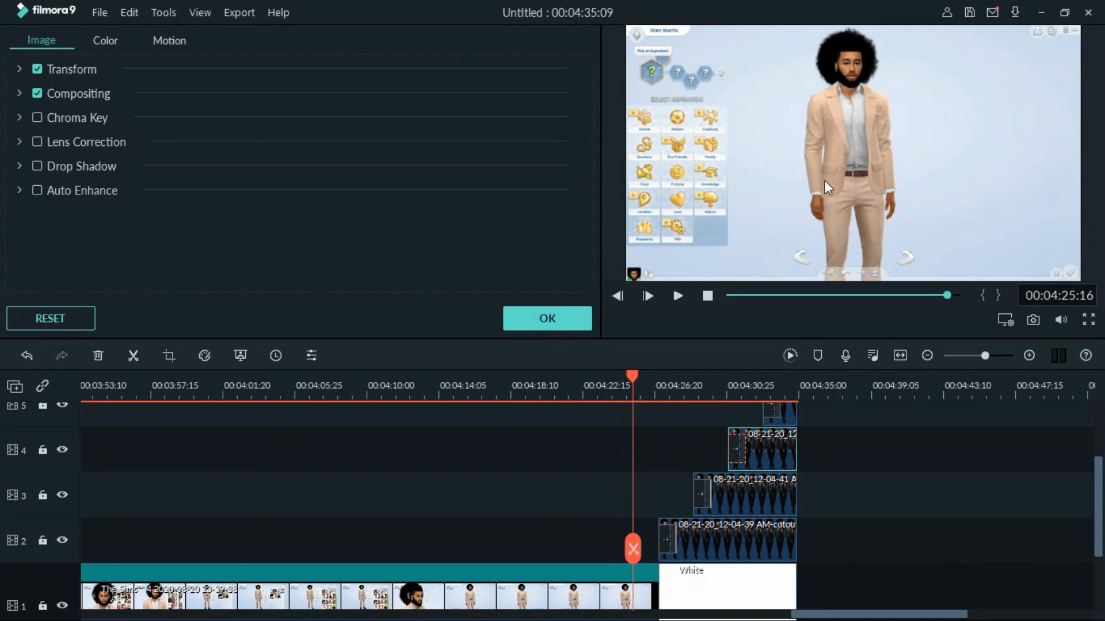
click(1088, 319)
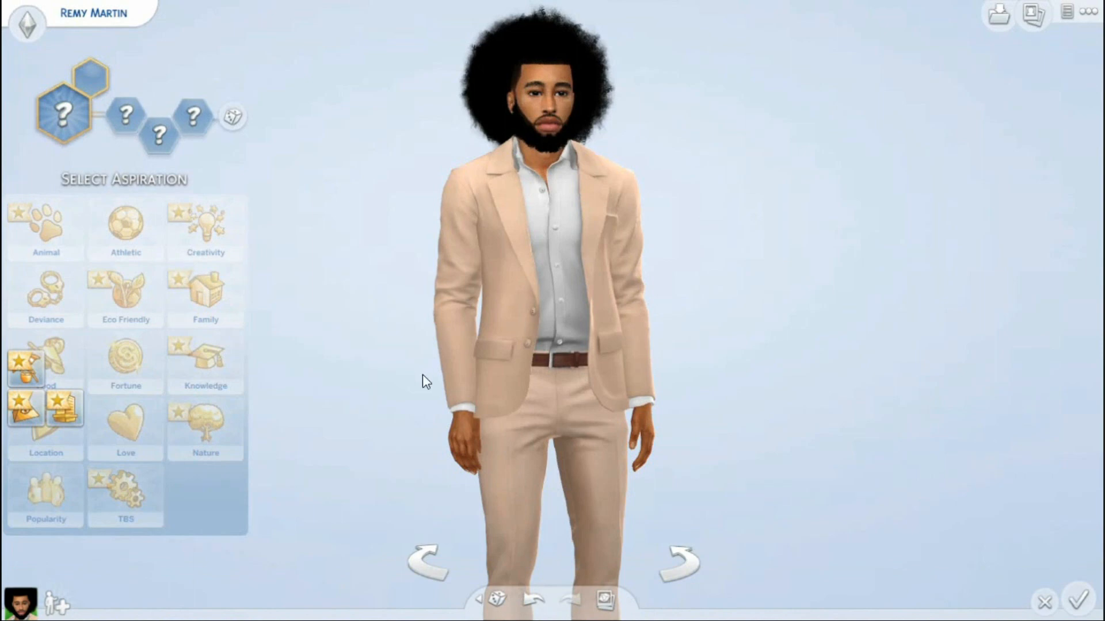
key(space)
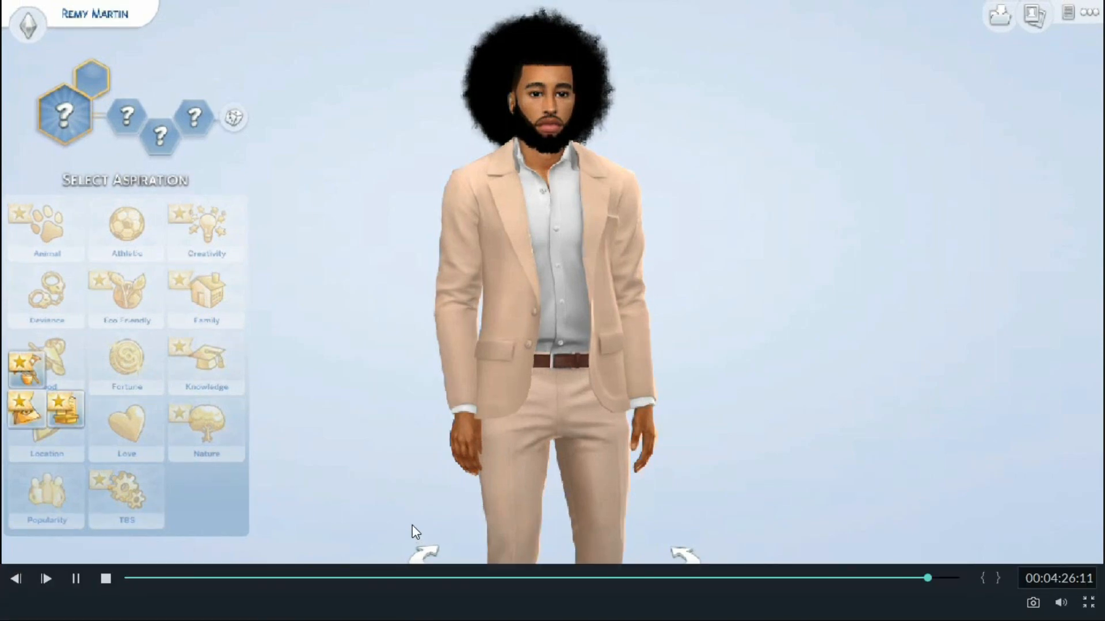